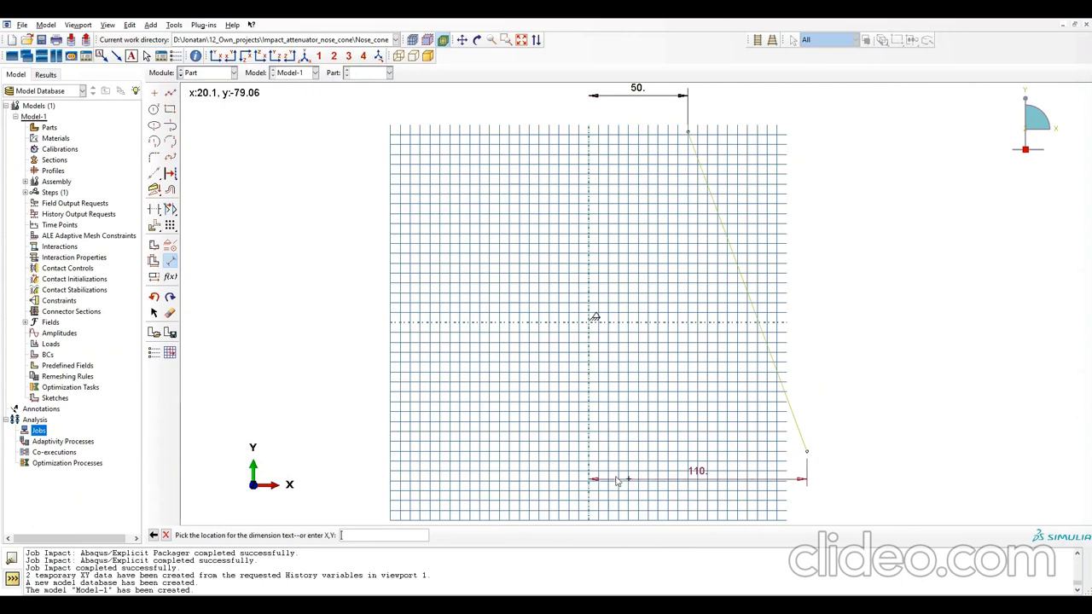
Set the lower endpoint's horizontal distance from the axis to 100 and the vertical distance between the line's endpoints to 200.
{"action": "type", "text": "100"}
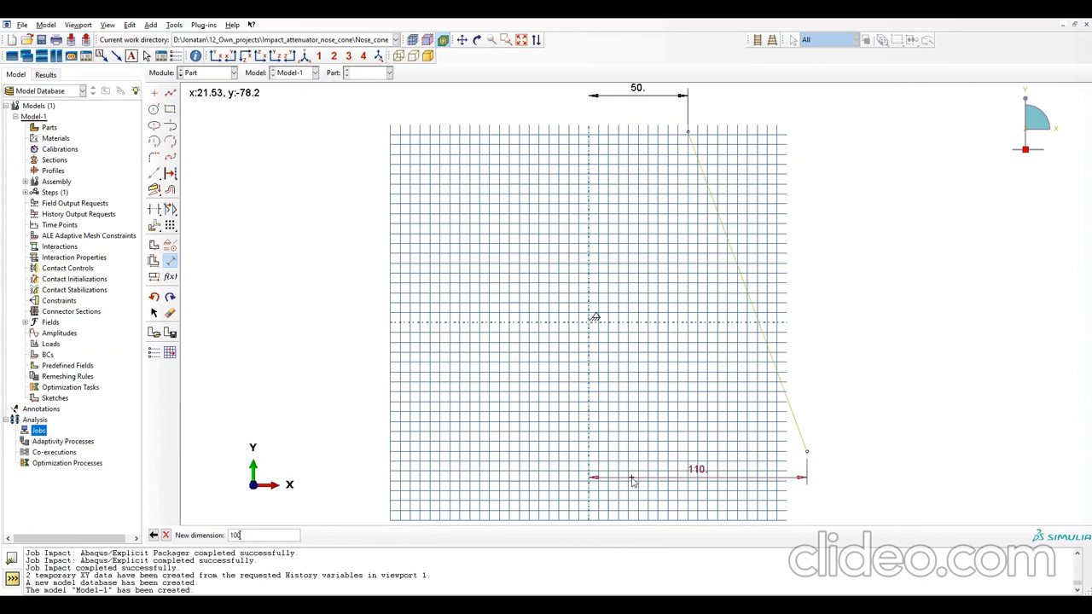
{"action": "key", "text": "Return"}
{"action": "left_click", "coordinate": [785, 397]}
{"action": "left_click", "coordinate": [687, 133]}
{"action": "left_click", "coordinate": [850, 226]}
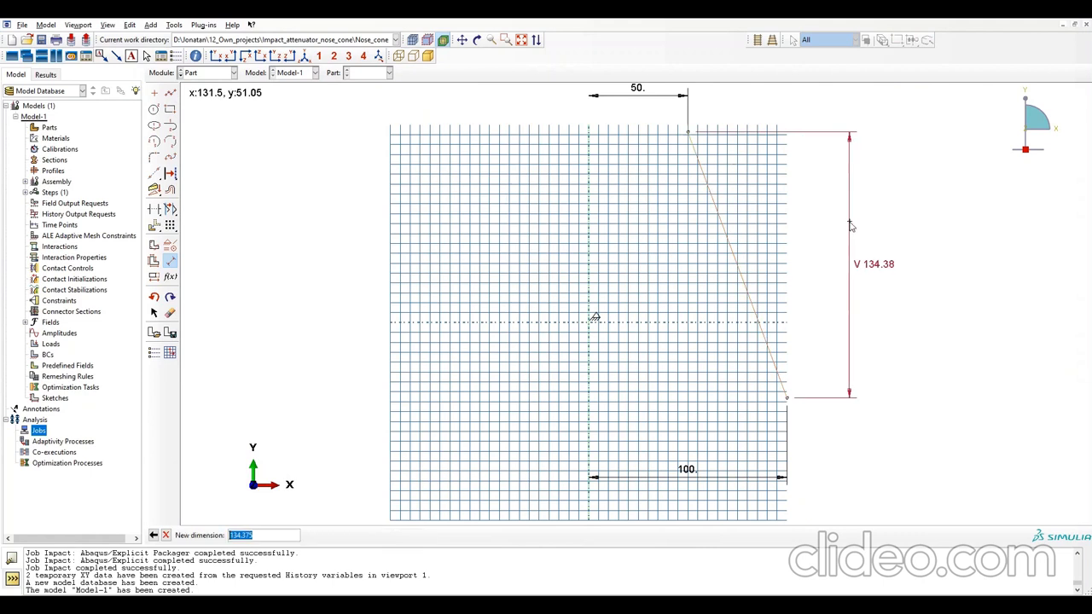
{"action": "type", "text": "1"}
{"action": "type", "text": "00"}
{"action": "key", "text": "Return"}
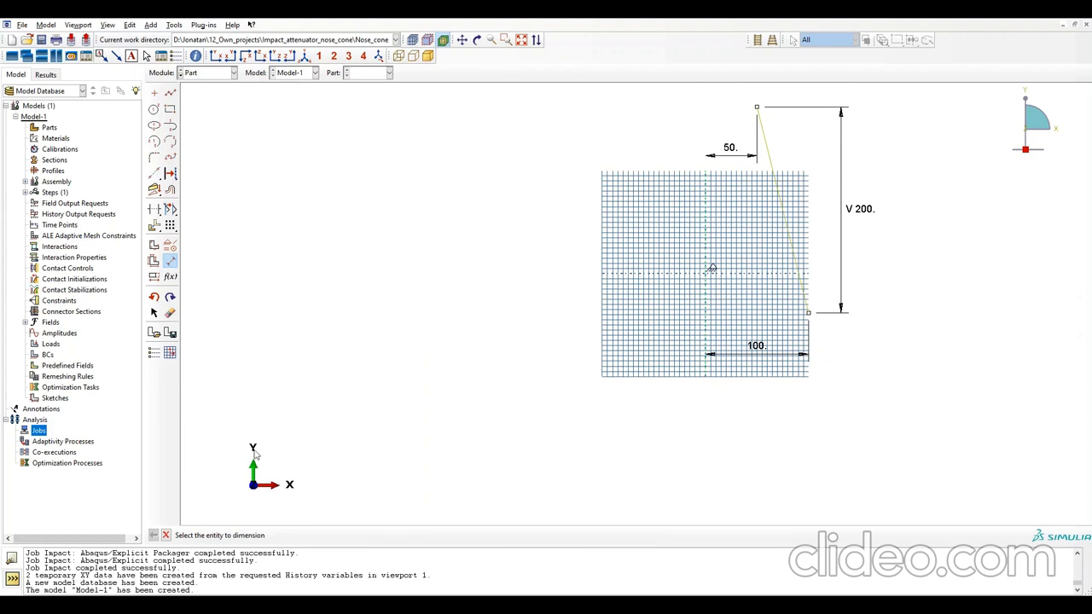
{"action": "middle_click", "coordinate": [385, 339]}
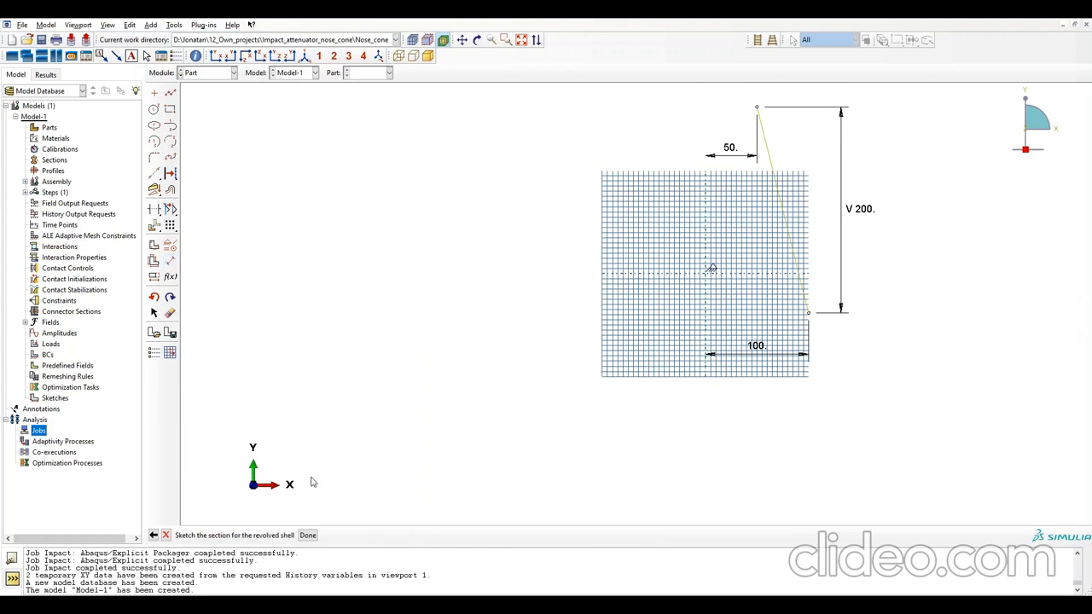
Finish the section sketch and revolve it by 90 degrees into the conical shell.
{"action": "left_click", "coordinate": [306, 535]}
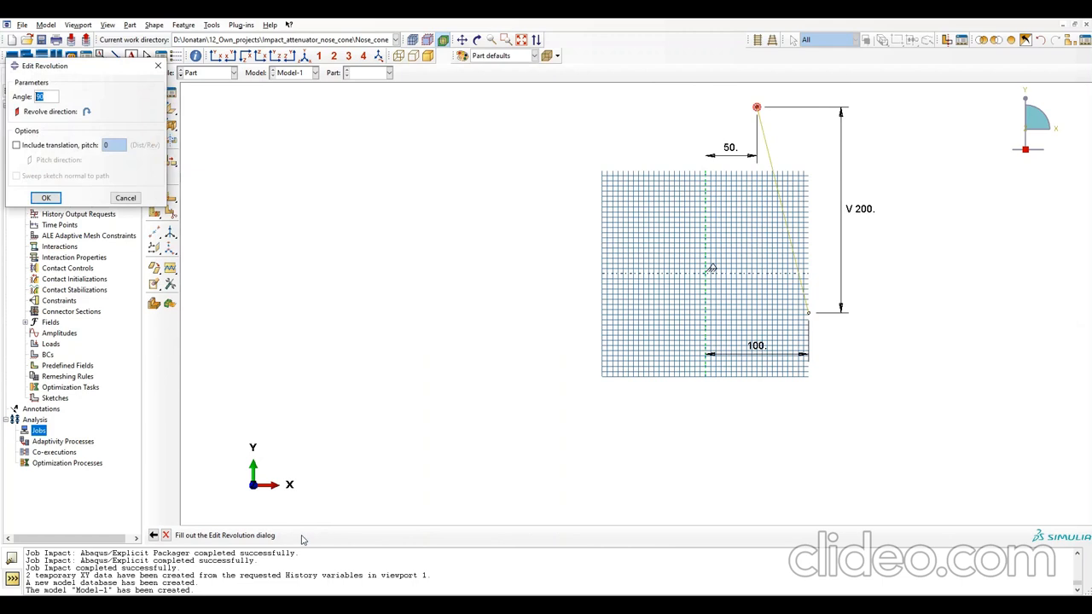
{"action": "left_click", "coordinate": [46, 198]}
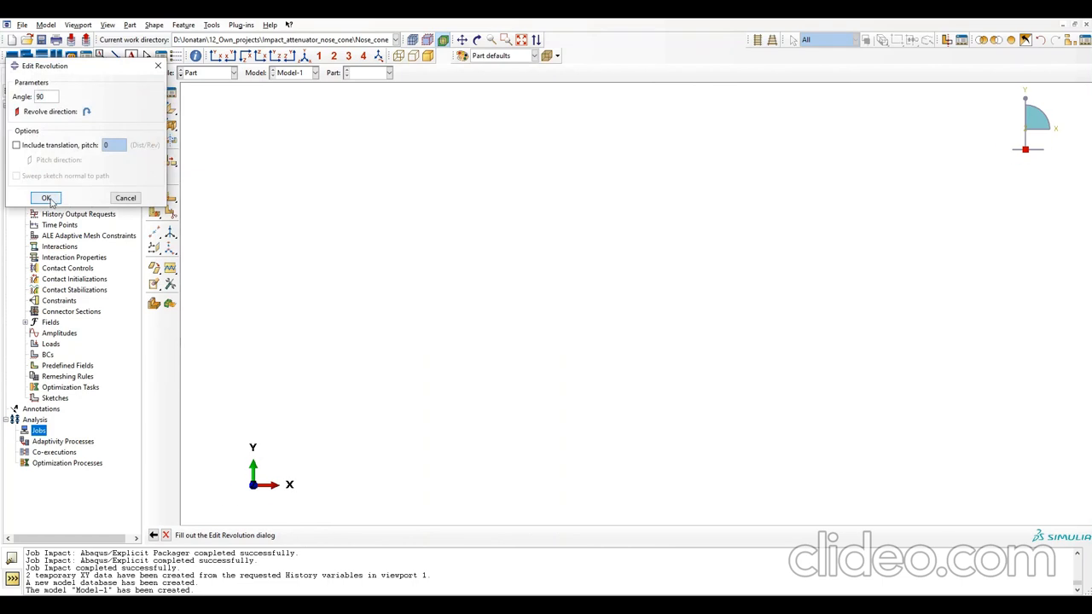
{"action": "left_click_drag", "start_coordinate": [648, 150], "coordinate": [616, 290], "text": "ctrl+alt"}
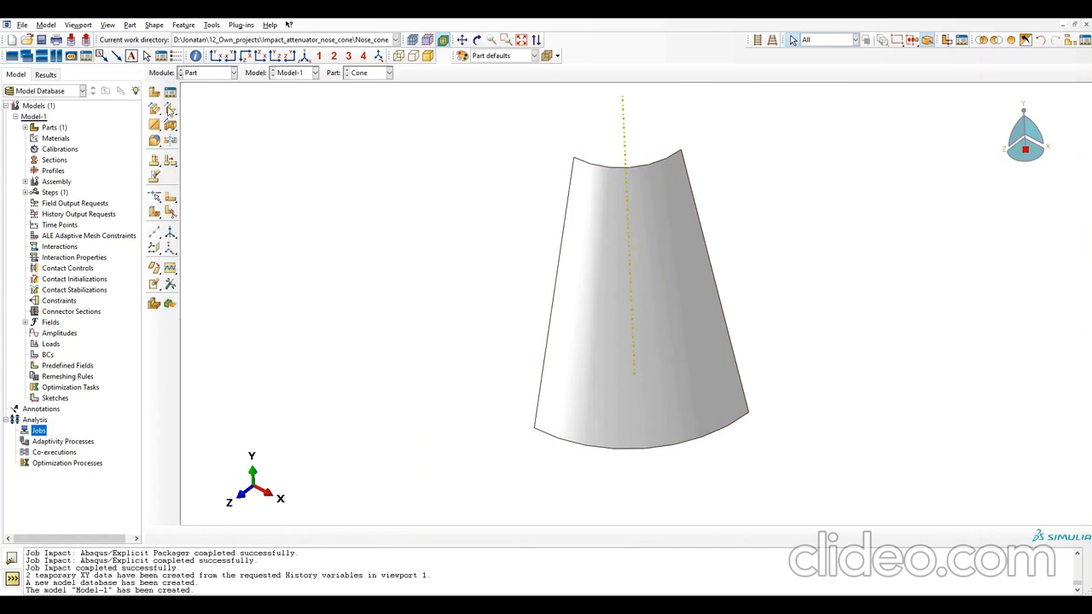
Create a 3D analytical rigid part named Rigid_wall as an extruded shell with approximate size 200.
{"action": "left_click", "coordinate": [154, 92]}
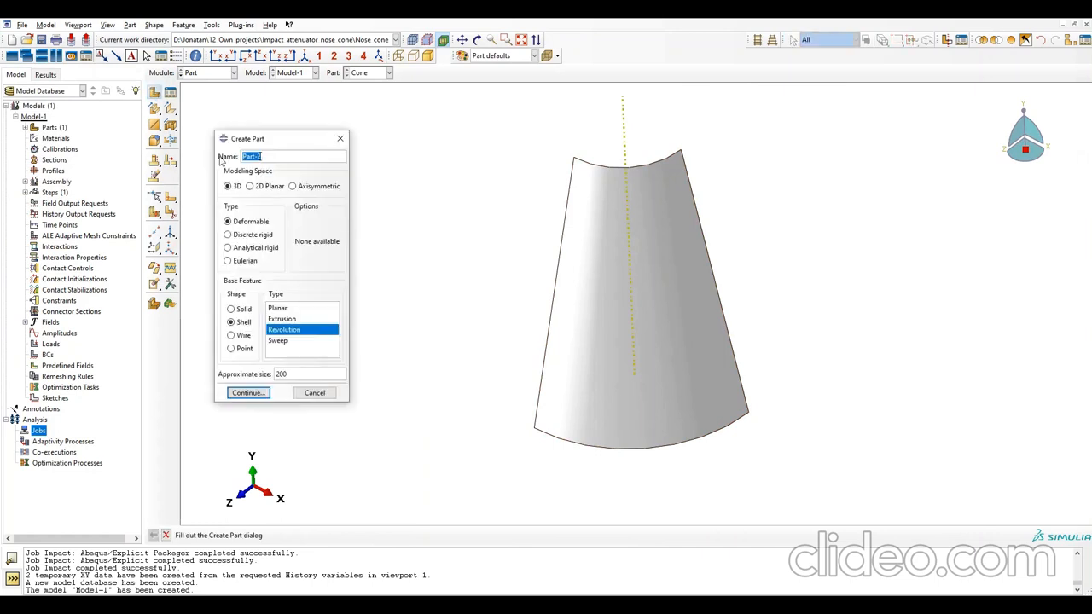
{"action": "type", "text": "Rigid_wall"}
{"action": "left_click", "coordinate": [245, 237]}
{"action": "left_click", "coordinate": [248, 247]}
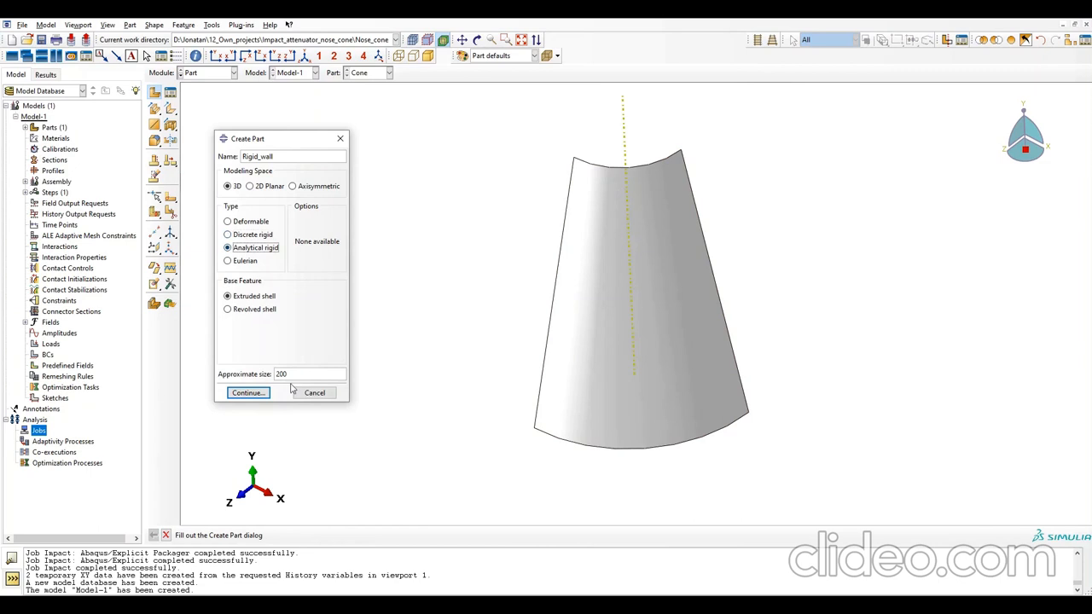
{"action": "left_click", "coordinate": [256, 394]}
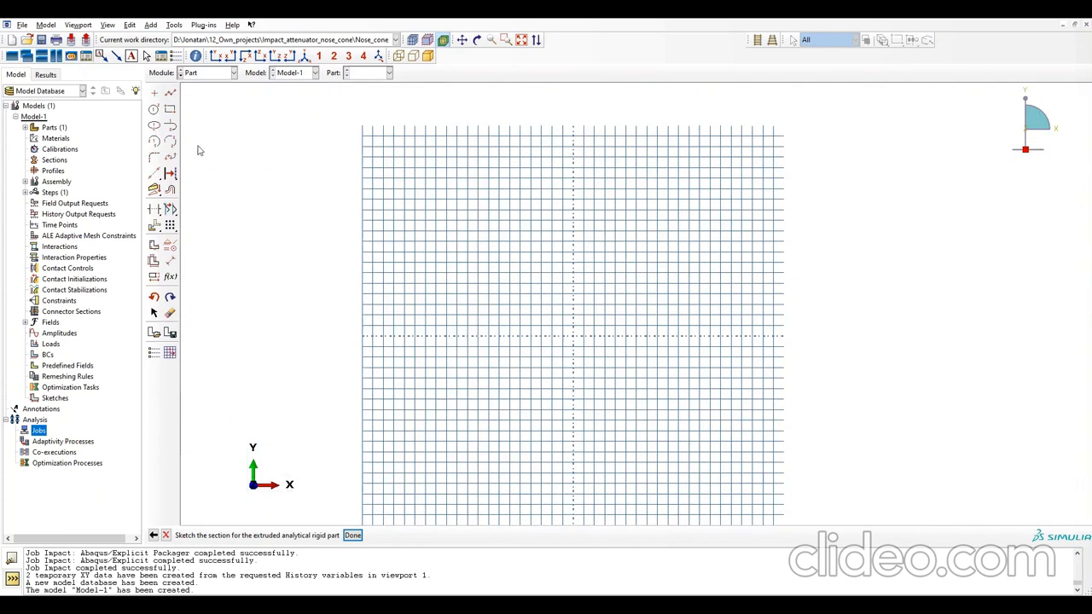
Draw a vertical line along the sketch's Y axis, spanning nearly the full visible height of the grid.
{"action": "left_click", "coordinate": [171, 94]}
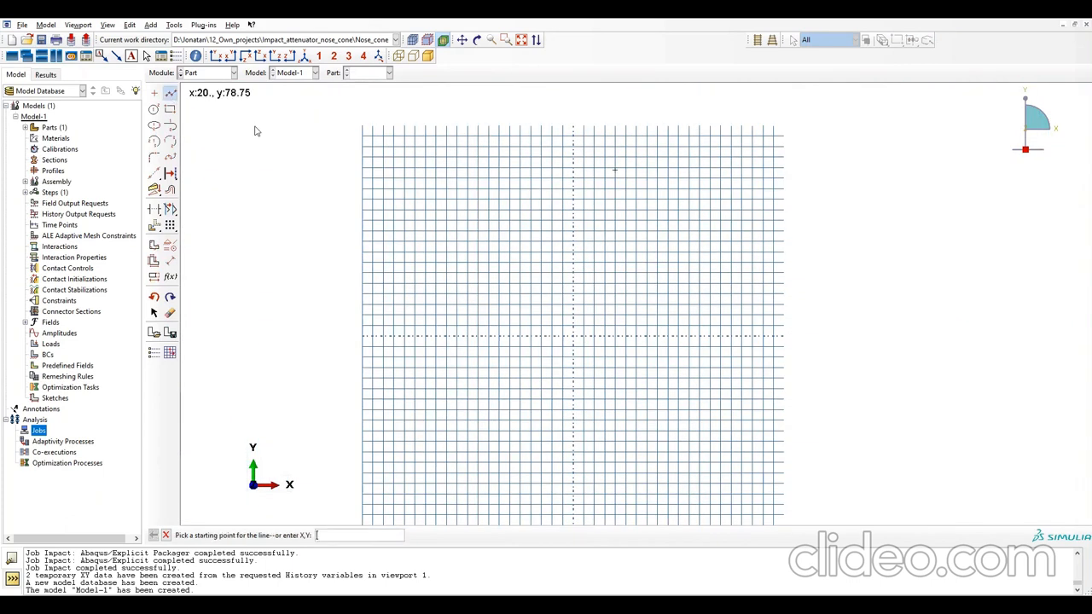
{"action": "left_click", "coordinate": [573, 128]}
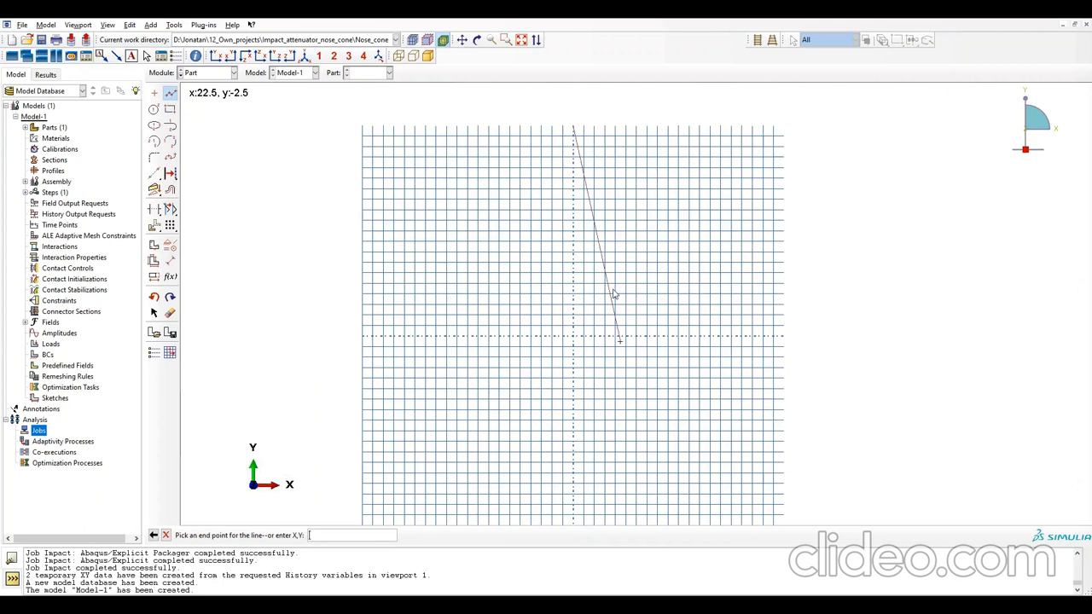
{"action": "left_click", "coordinate": [582, 525]}
{"action": "key", "text": "Escape"}
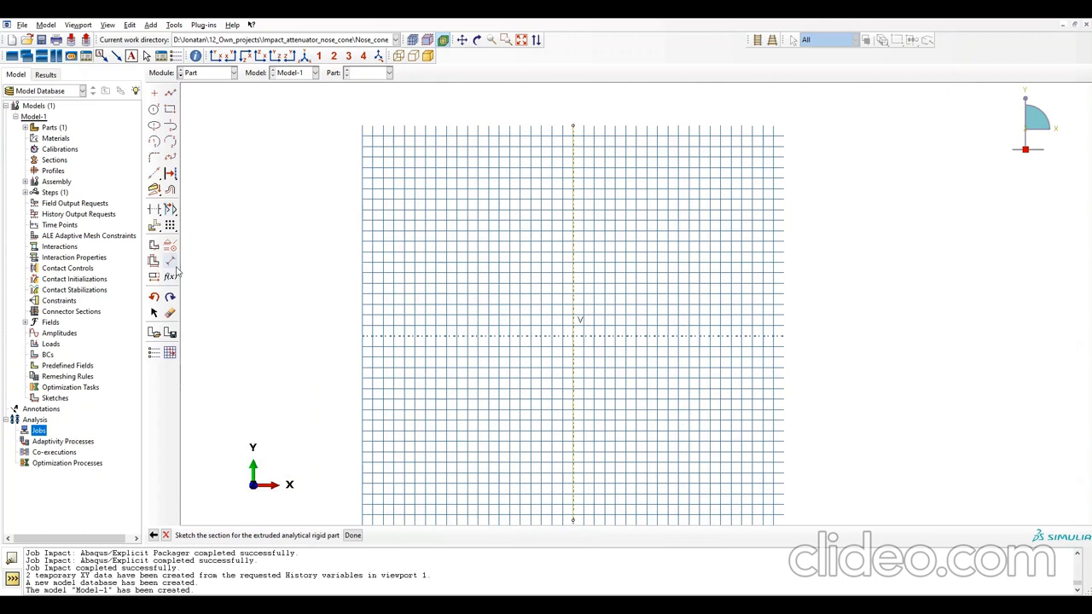
Dimension the vertical line's length and set it to 100.
{"action": "left_click", "coordinate": [170, 260]}
{"action": "left_click", "coordinate": [574, 321]}
{"action": "left_click", "coordinate": [673, 325]}
{"action": "type", "text": "100"}
{"action": "key", "text": "Return"}
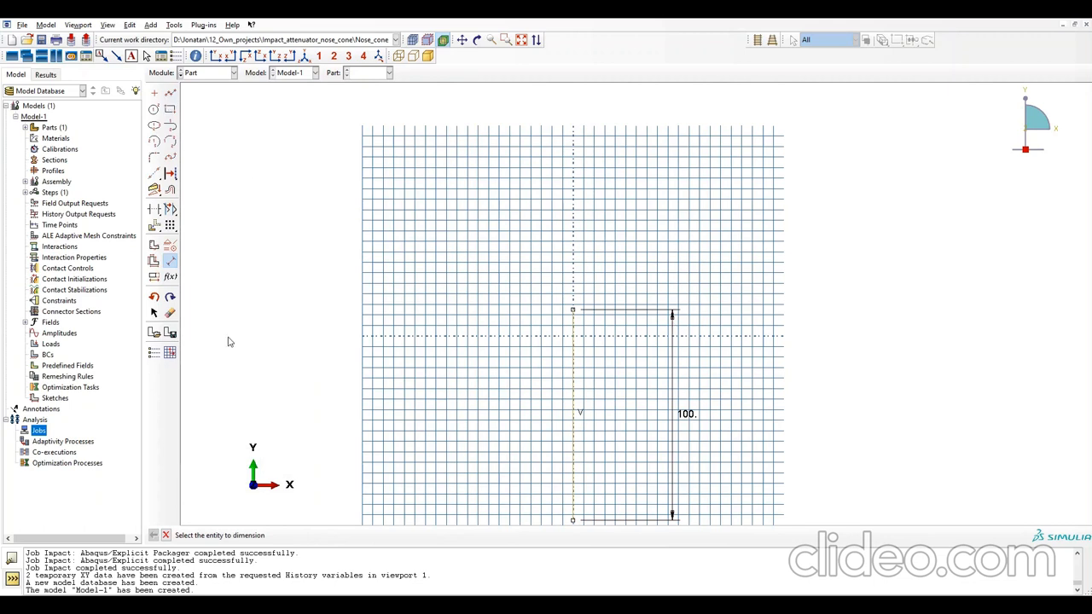
{"action": "key", "text": "Escape"}
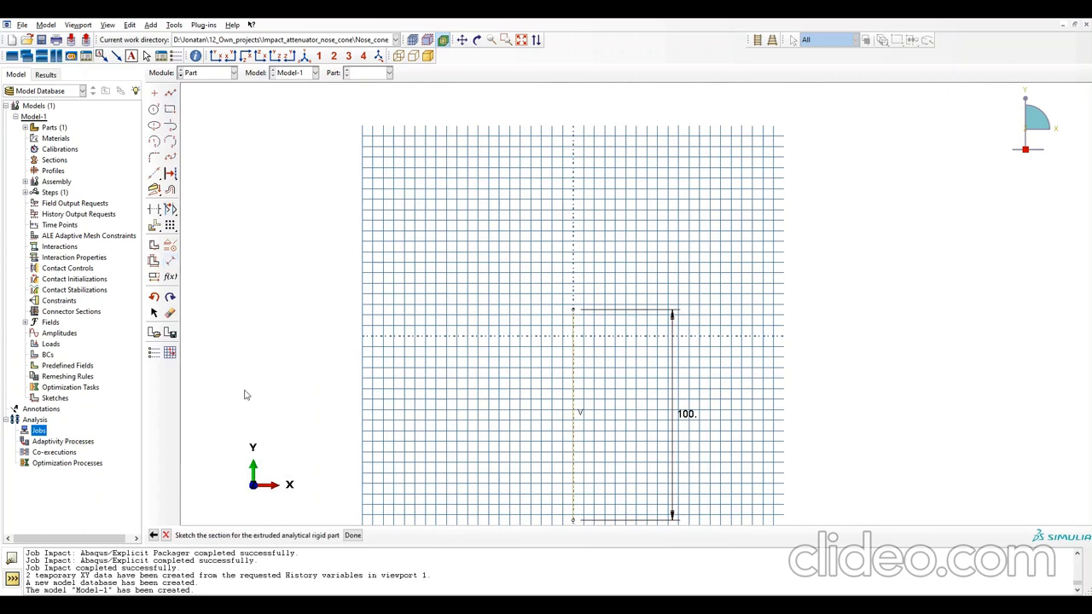
Finish the section sketch and extrude the line into a square rigid wall.
{"action": "left_click", "coordinate": [353, 536]}
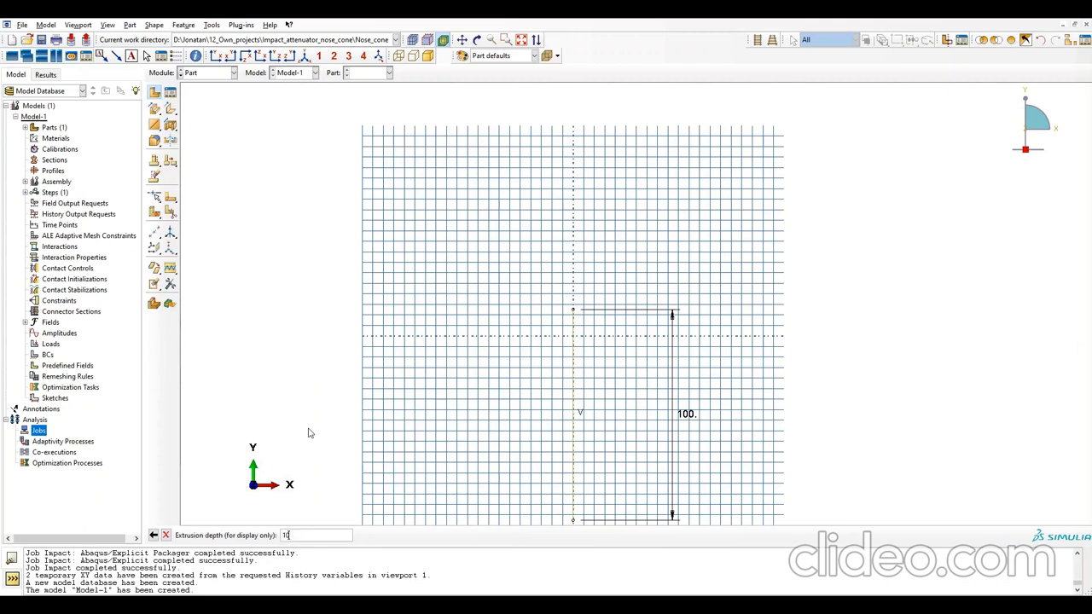
{"action": "key", "text": "Return"}
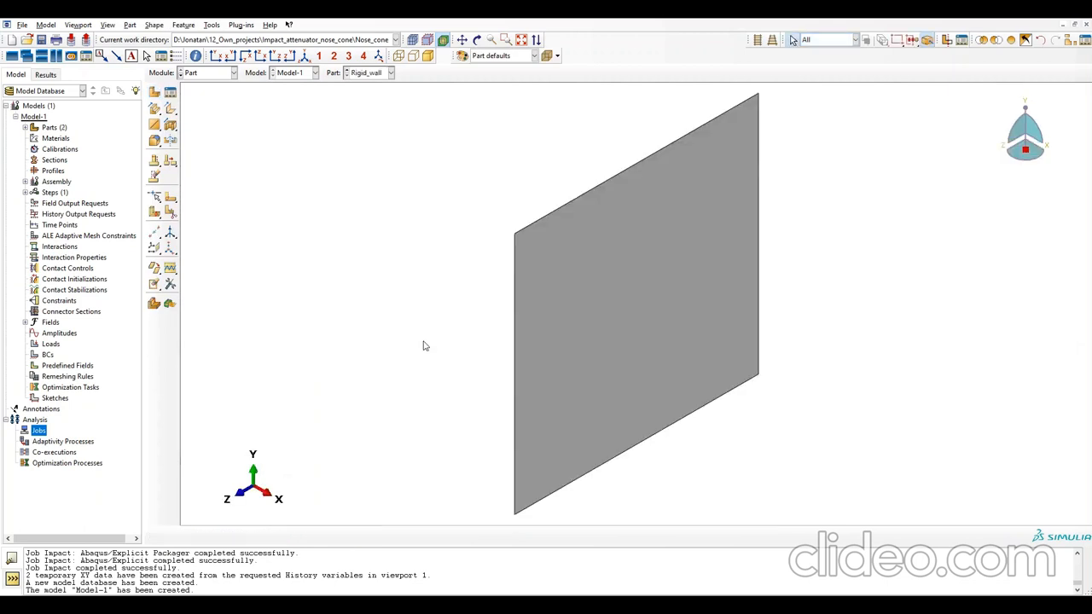
{"action": "scroll", "coordinate": [424, 345], "scroll_direction": "down", "scroll_amount": 4}
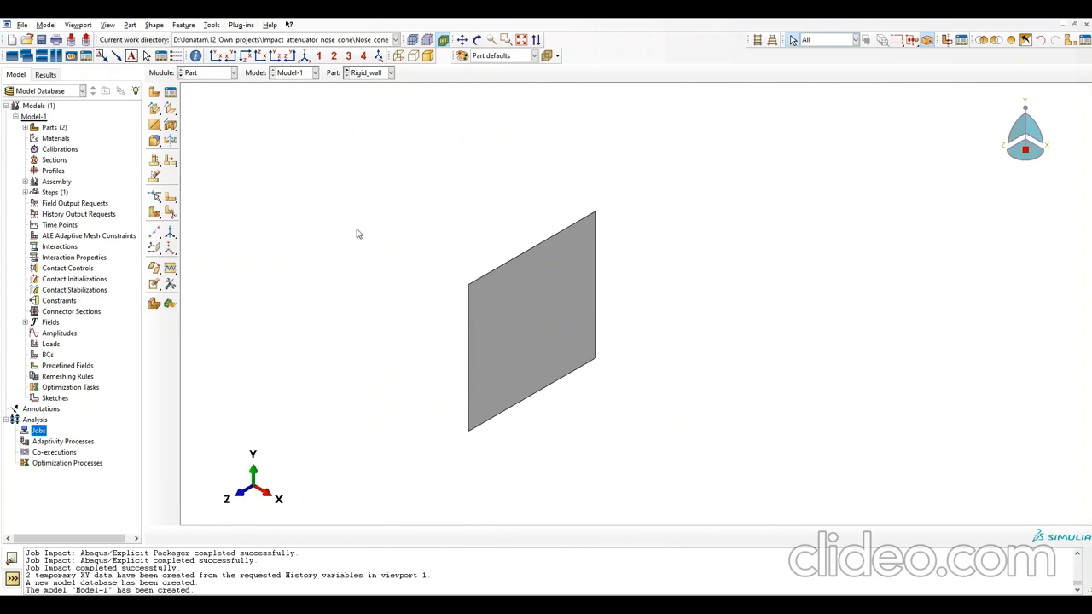
Create a datum point at the wall's centre, midway between the midpoints of its upper and lower edges.
{"action": "left_click", "coordinate": [161, 233]}
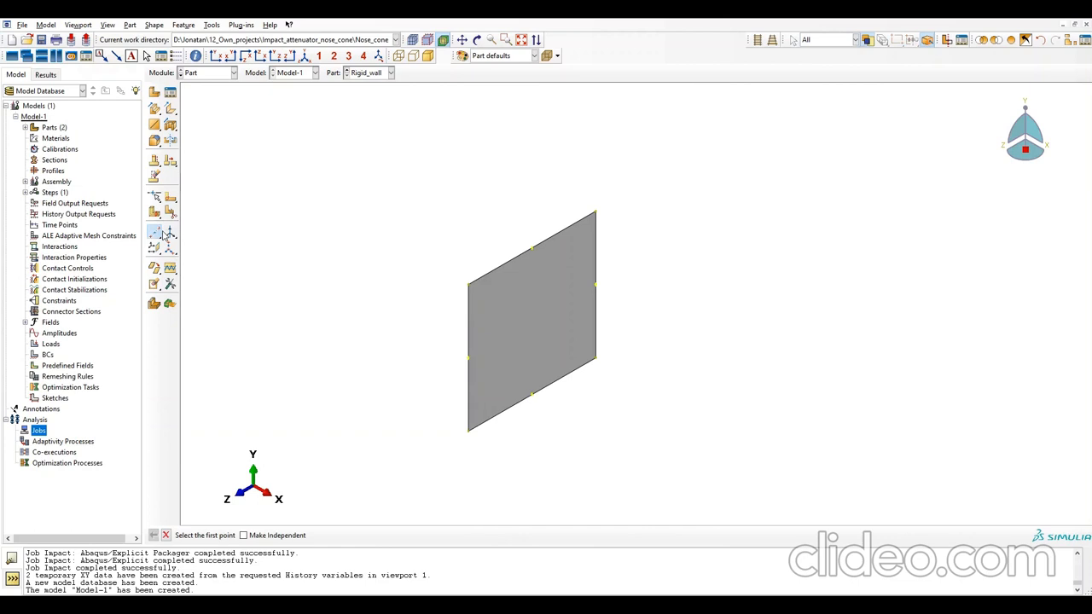
{"action": "left_click", "coordinate": [531, 250]}
{"action": "left_click", "coordinate": [532, 395]}
Assign the wall's reference point to the datum point at its centre.
{"action": "left_click", "coordinate": [212, 24]}
{"action": "left_click", "coordinate": [239, 47]}
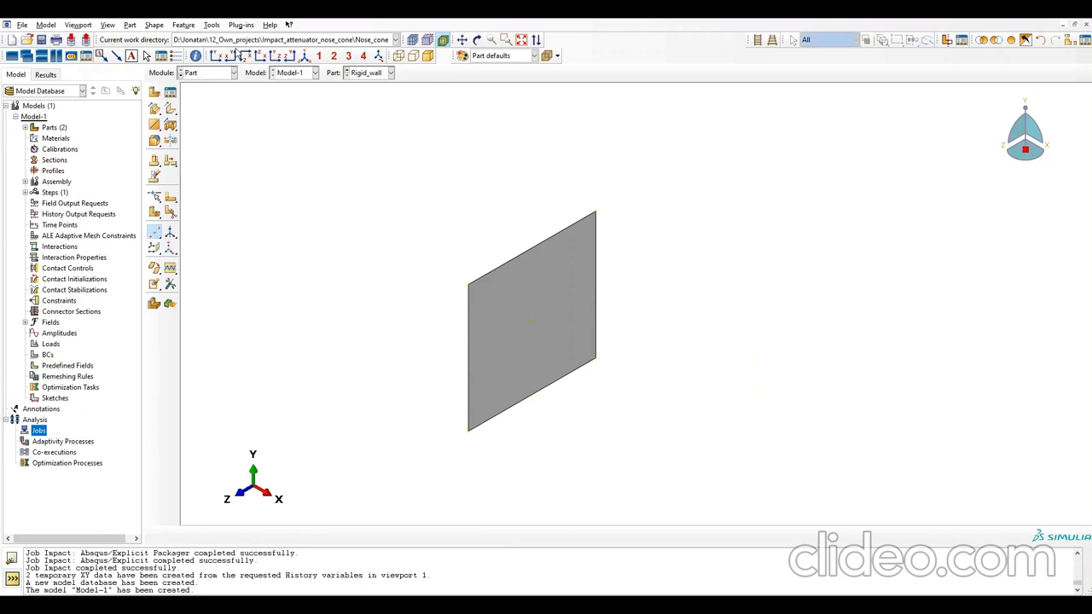
{"action": "left_click", "coordinate": [531, 321]}
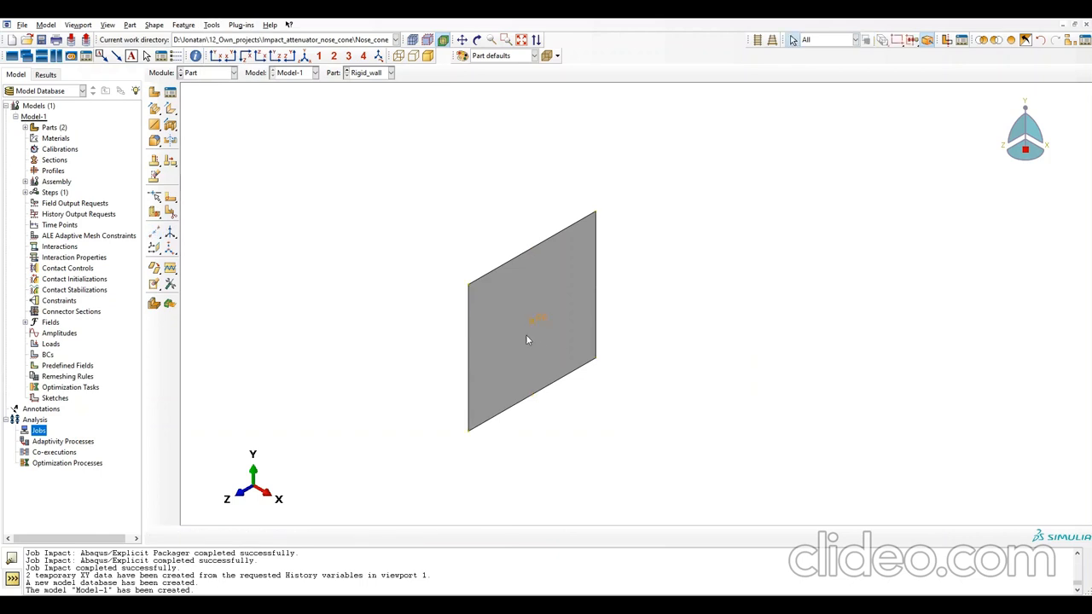
Switch to the Property module and start a new material named Aluminium.
{"action": "left_click", "coordinate": [195, 74]}
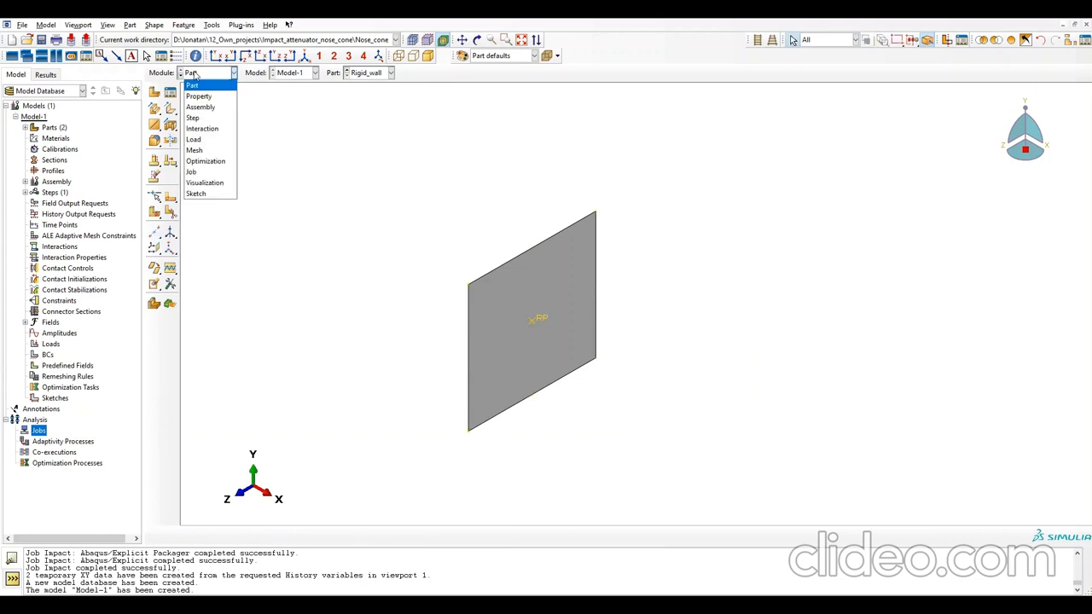
{"action": "left_click", "coordinate": [201, 96]}
{"action": "left_click", "coordinate": [154, 94]}
{"action": "type", "text": "Aluminium"}
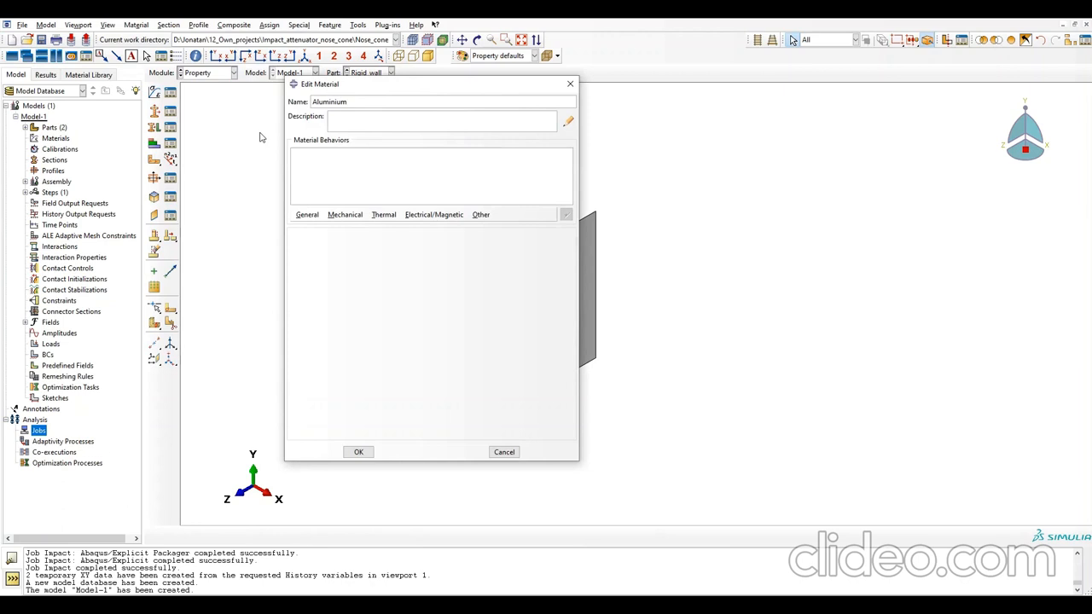
Give the Aluminium material a uniform mass density of 2.7e-9 and delete the surplus empty data row.
{"action": "left_click", "coordinate": [310, 219]}
{"action": "left_click", "coordinate": [308, 225]}
{"action": "left_click", "coordinate": [320, 329]}
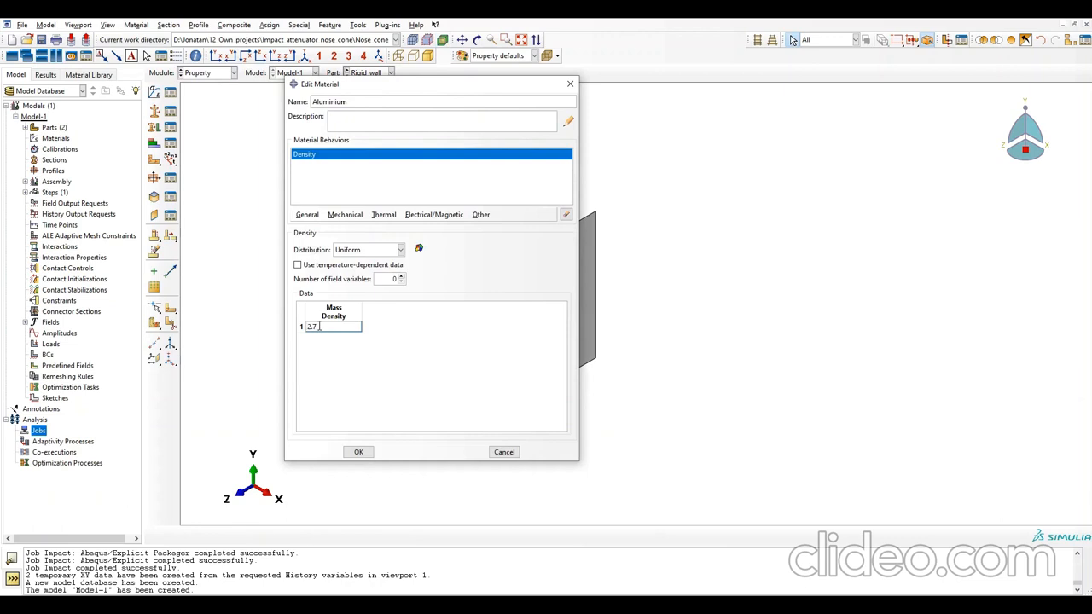
{"action": "type", "text": "2.7e-9"}
{"action": "key", "text": "Return"}
{"action": "left_click", "coordinate": [301, 339]}
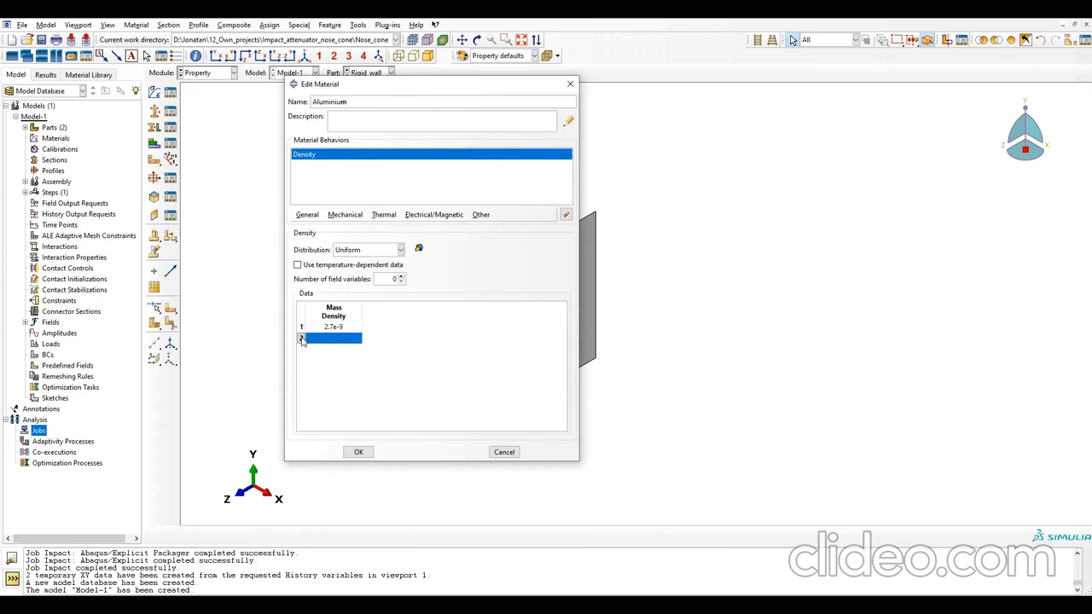
{"action": "right_click", "coordinate": [301, 338]}
{"action": "left_click", "coordinate": [329, 404]}
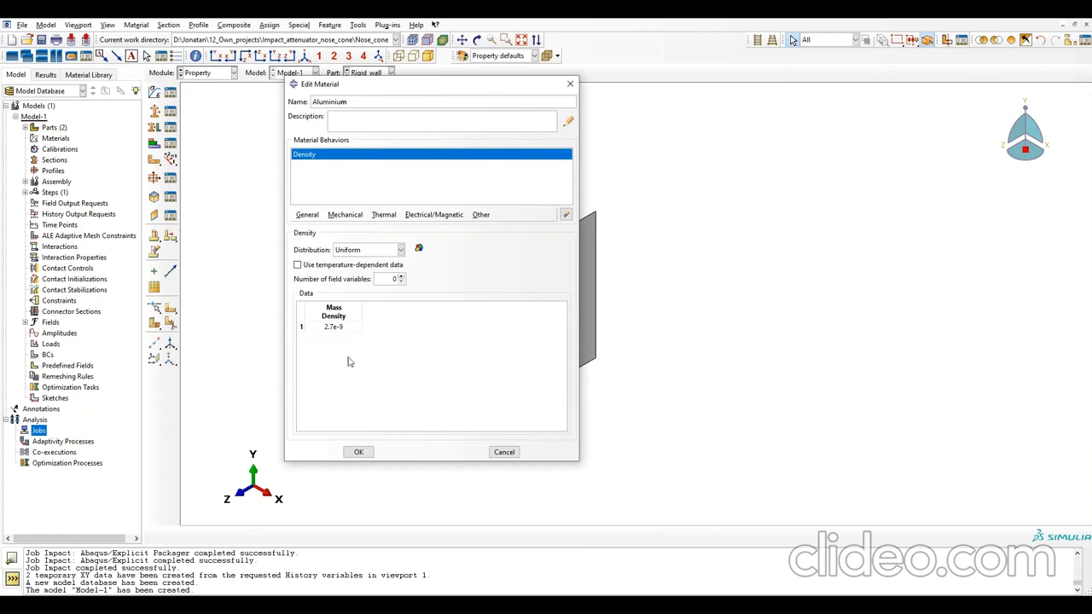
Add isotropic Elastic behavior to Aluminium with Young's modulus 68900 and Poisson's ratio 0.33.
{"action": "left_click", "coordinate": [344, 215]}
{"action": "mouse_move", "coordinate": [358, 228]}
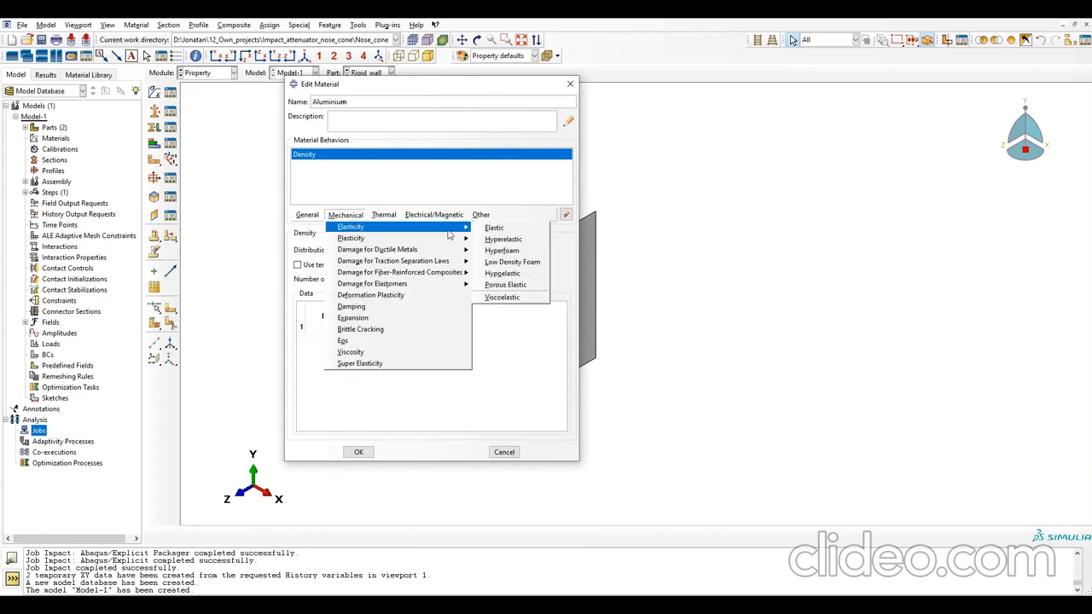
{"action": "left_click", "coordinate": [495, 229]}
{"action": "left_click", "coordinate": [342, 368]}
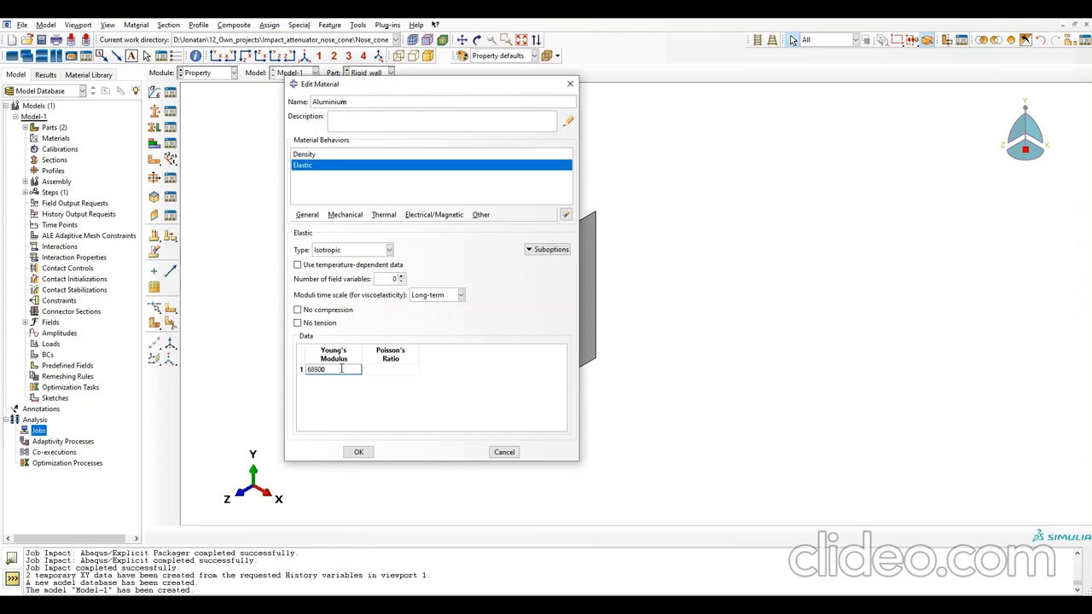
{"action": "left_click", "coordinate": [388, 369]}
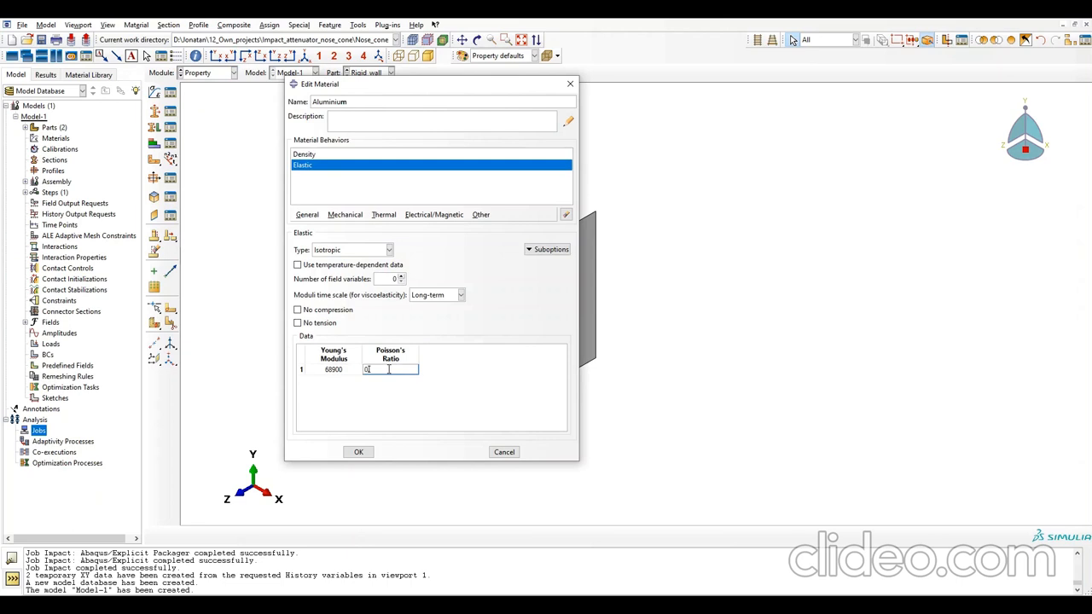
{"action": "type", "text": "0.33"}
{"action": "key", "text": "Return"}
Add isotropic Plastic behavior to Aluminium with yield stress 225 at plastic strain 0, and add a second data row.
{"action": "left_click", "coordinate": [344, 215]}
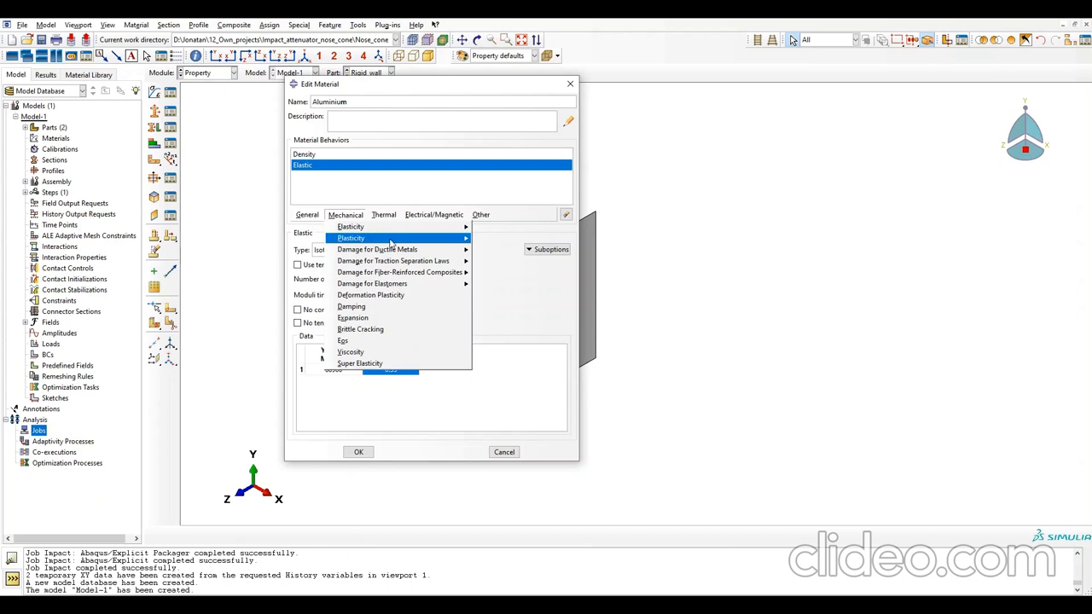
{"action": "mouse_move", "coordinate": [390, 245]}
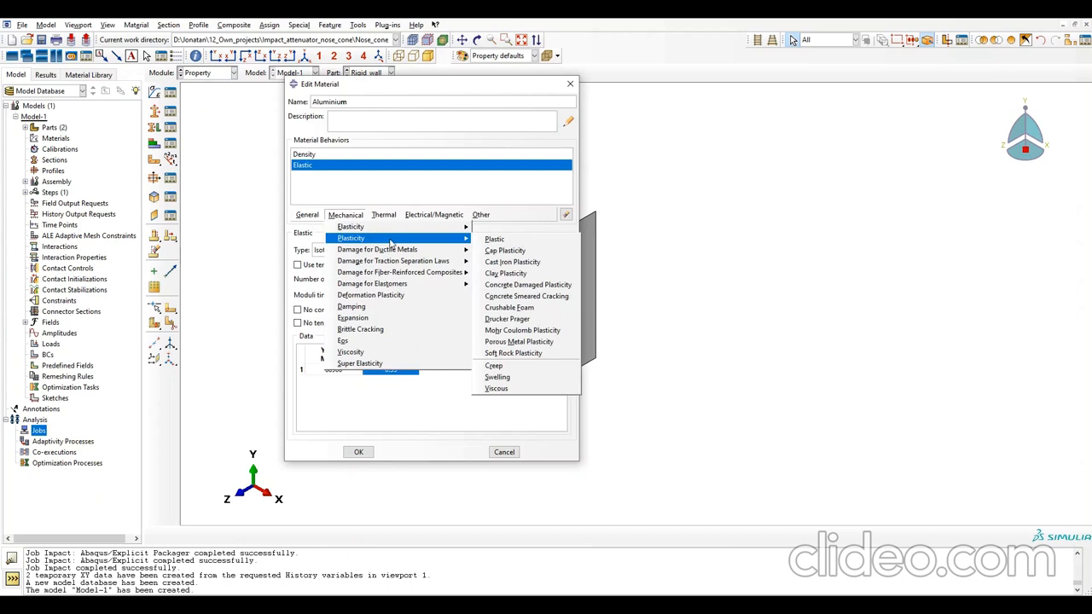
{"action": "left_click", "coordinate": [491, 241]}
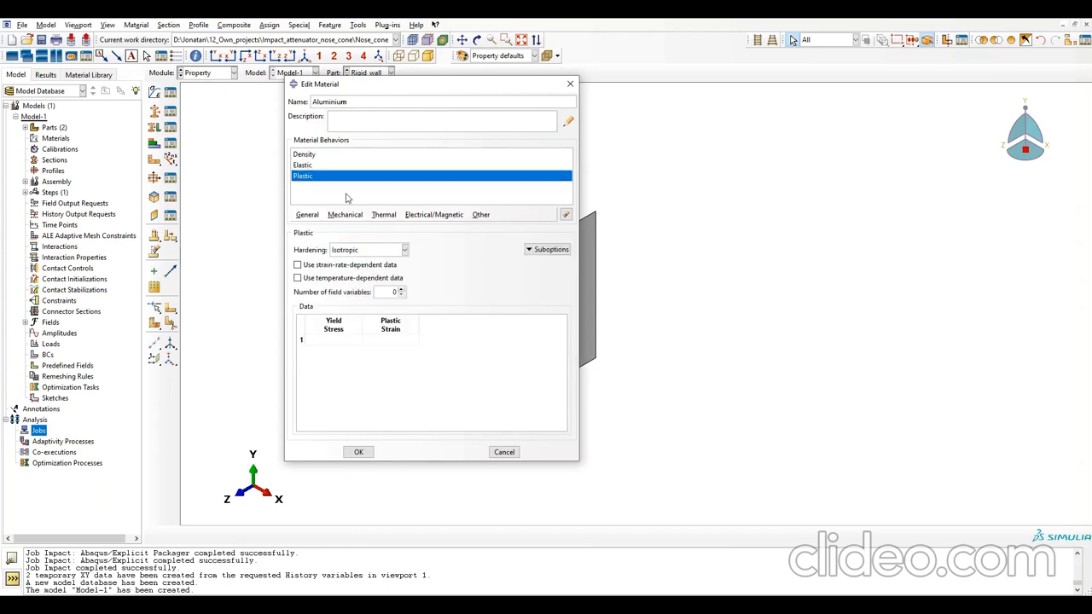
{"action": "left_click", "coordinate": [345, 339]}
{"action": "type", "text": "225"}
{"action": "left_click", "coordinate": [406, 338]}
{"action": "type", "text": "0"}
{"action": "key", "text": "Return"}
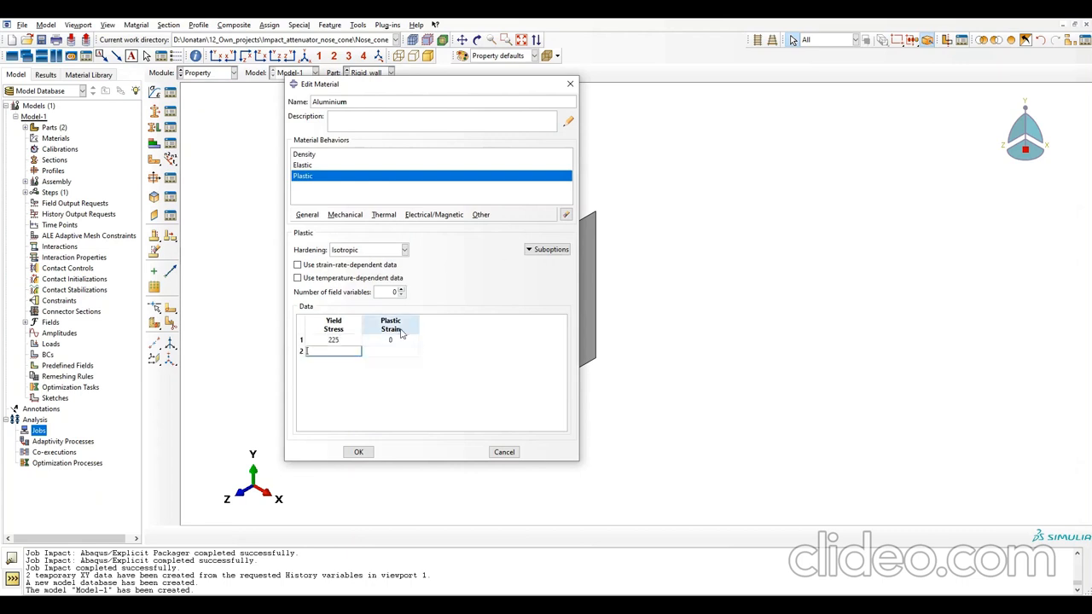
Complete the second Plastic data row with yield stress 440.4 at plastic strain 0.12 and save the Aluminium material.
{"action": "left_click", "coordinate": [405, 352]}
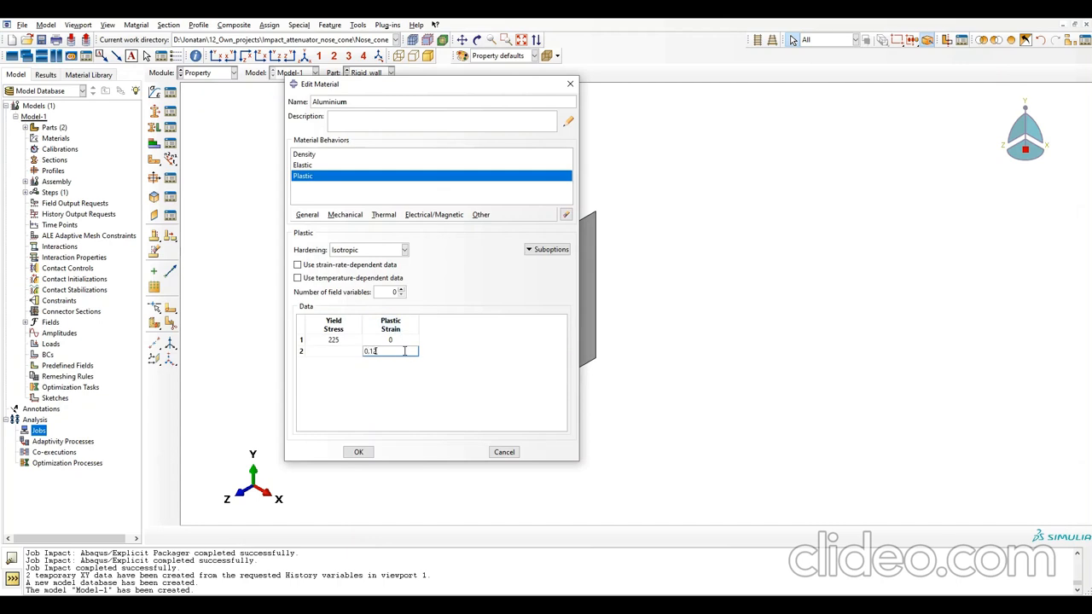
{"action": "left_click", "coordinate": [342, 353]}
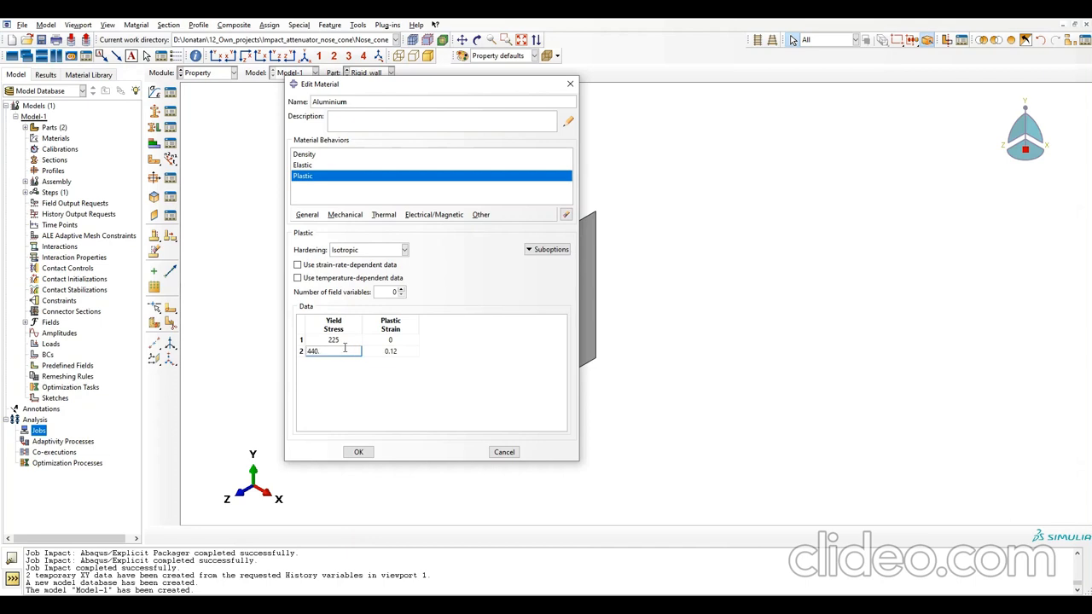
{"action": "key", "text": "Return"}
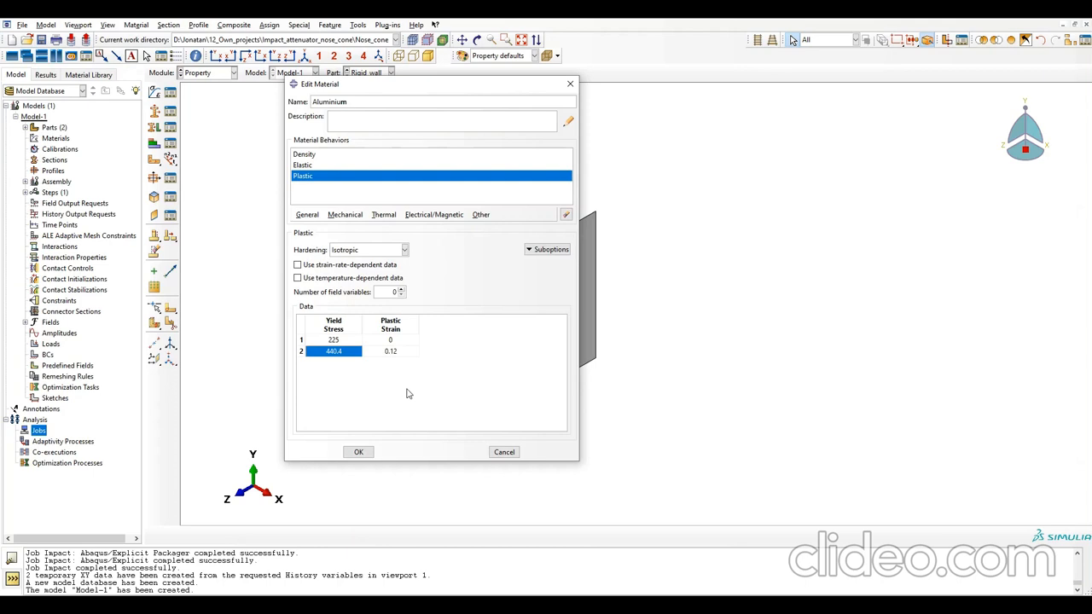
{"action": "left_click", "coordinate": [358, 451]}
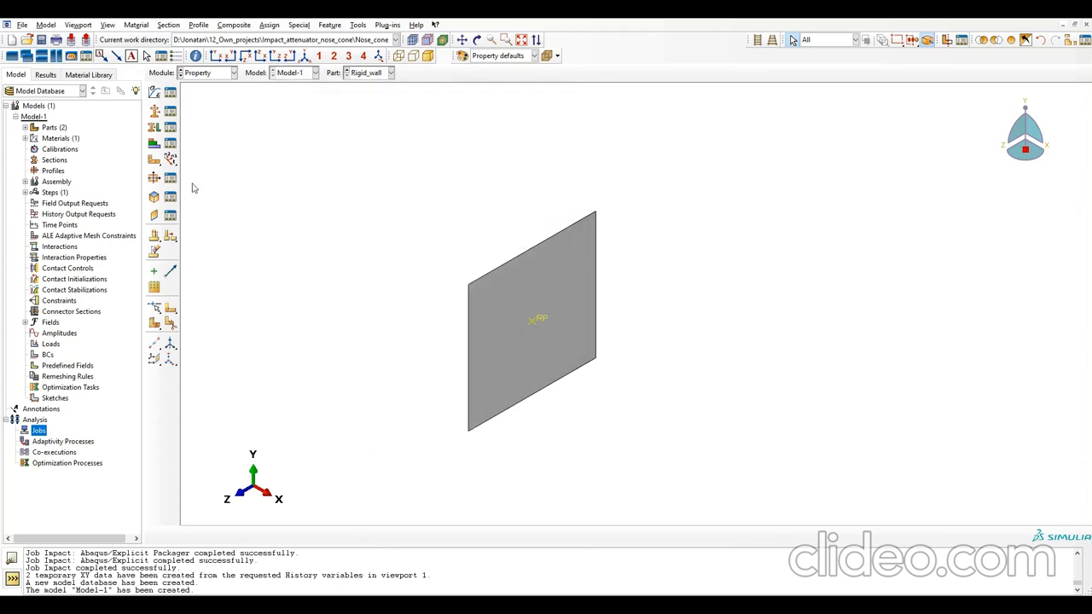
Create a homogeneous shell section named Al_S with a shell thickness of 2 and the Aluminium material.
{"action": "left_click", "coordinate": [155, 112]}
{"action": "type", "text": "Al_S"}
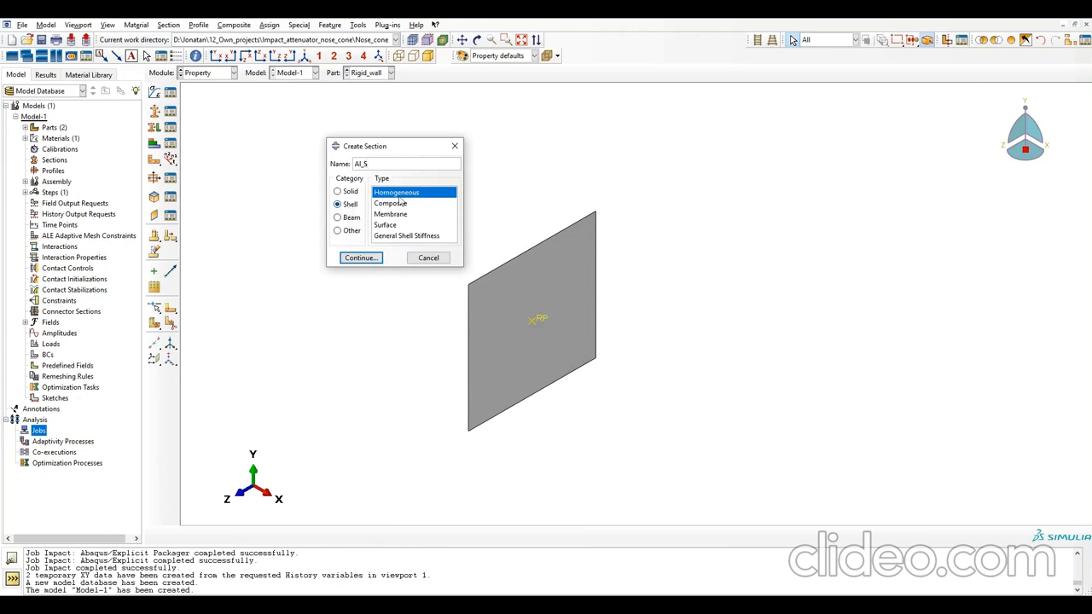
{"action": "left_click", "coordinate": [361, 257]}
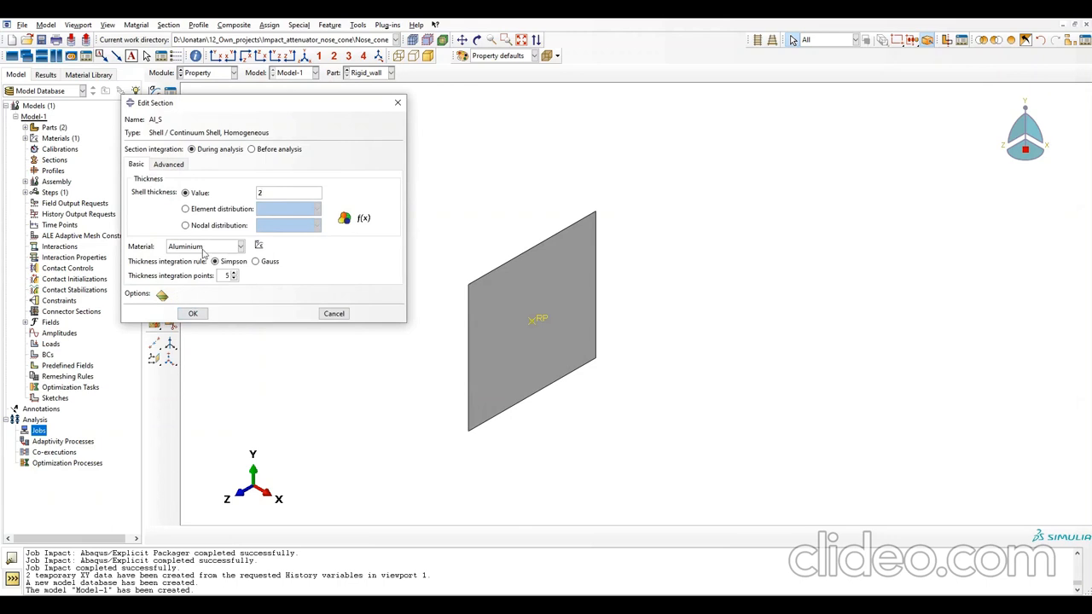
{"action": "left_click", "coordinate": [194, 313]}
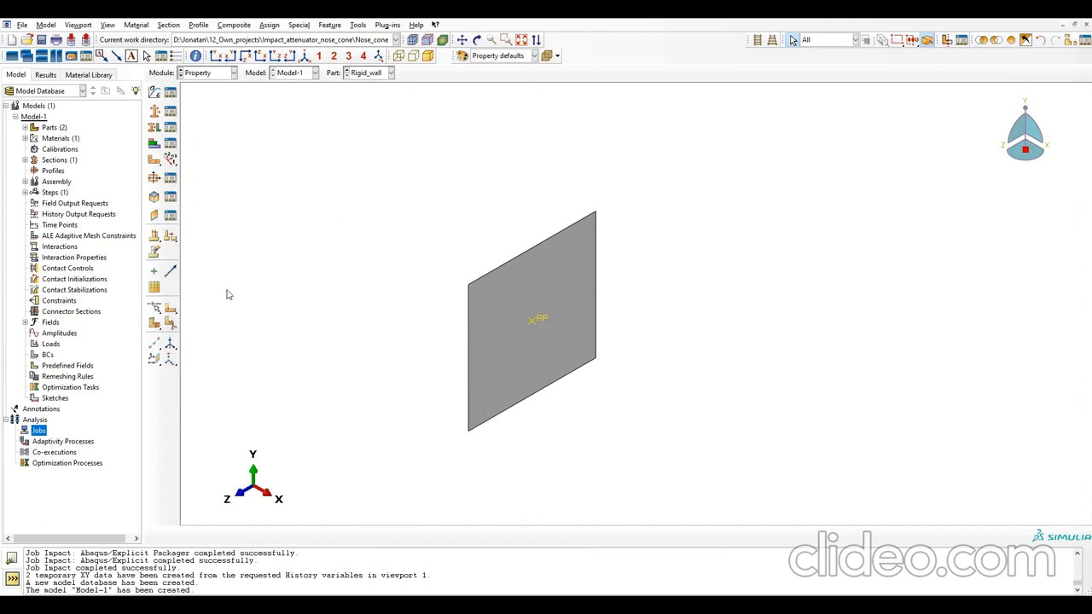
Assign the Al_S section to the conical surface of the Cone part, with thickness from section and middle-surface offset.
{"action": "left_click", "coordinate": [154, 127]}
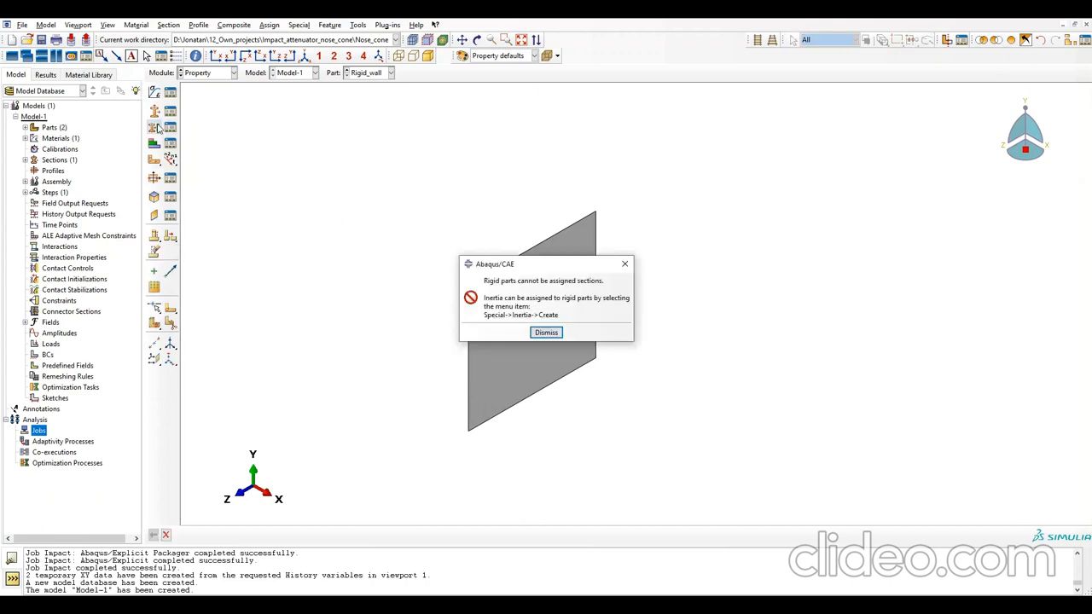
{"action": "left_click", "coordinate": [547, 332]}
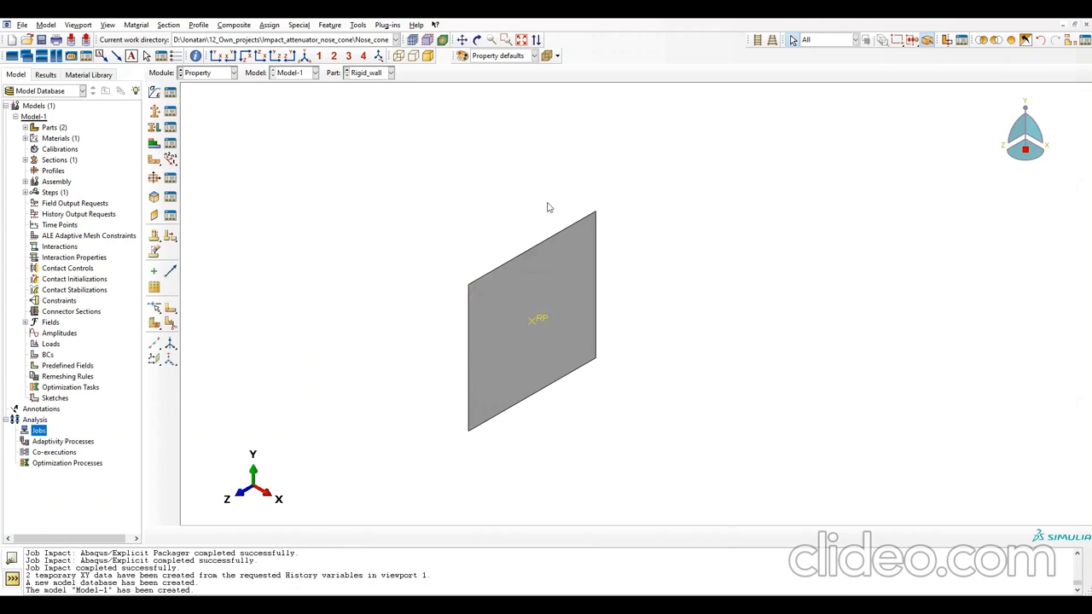
{"action": "left_click", "coordinate": [367, 73]}
{"action": "left_click", "coordinate": [367, 89]}
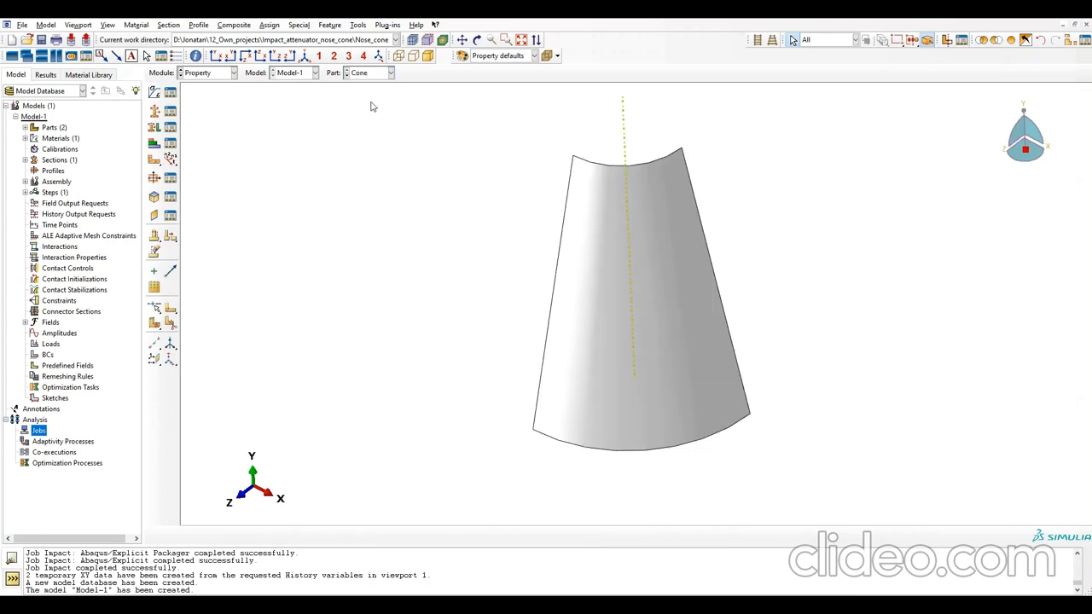
{"action": "left_click", "coordinate": [154, 127]}
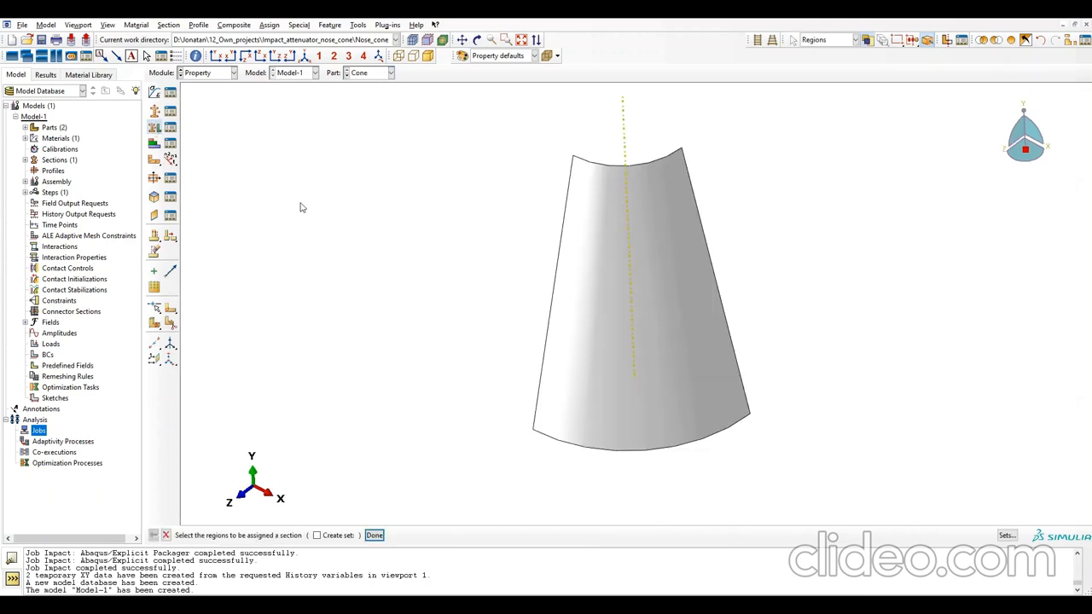
{"action": "left_click", "coordinate": [580, 271]}
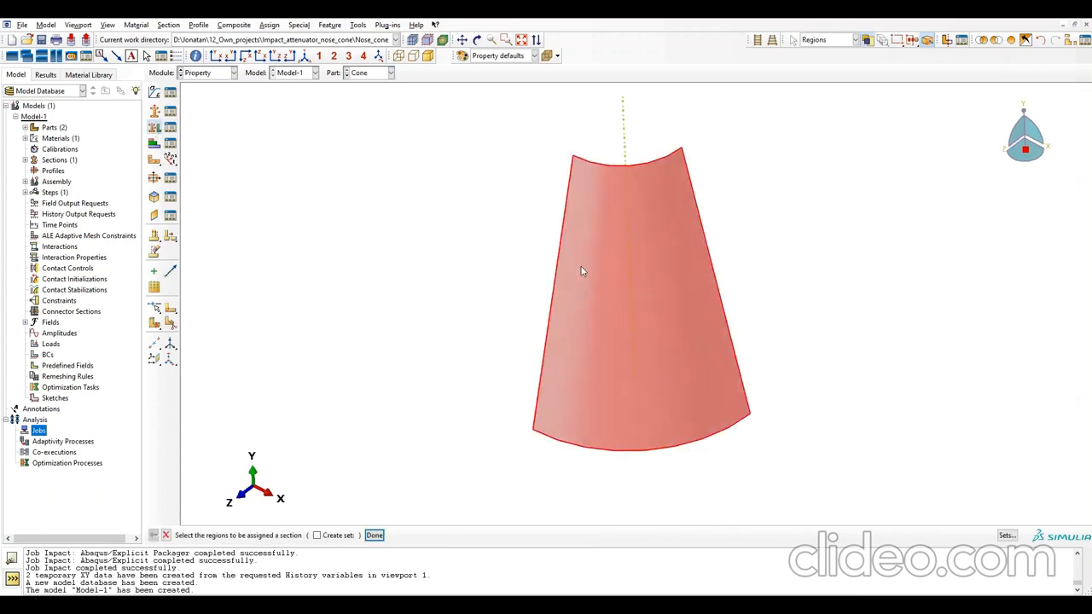
{"action": "left_click", "coordinate": [373, 535]}
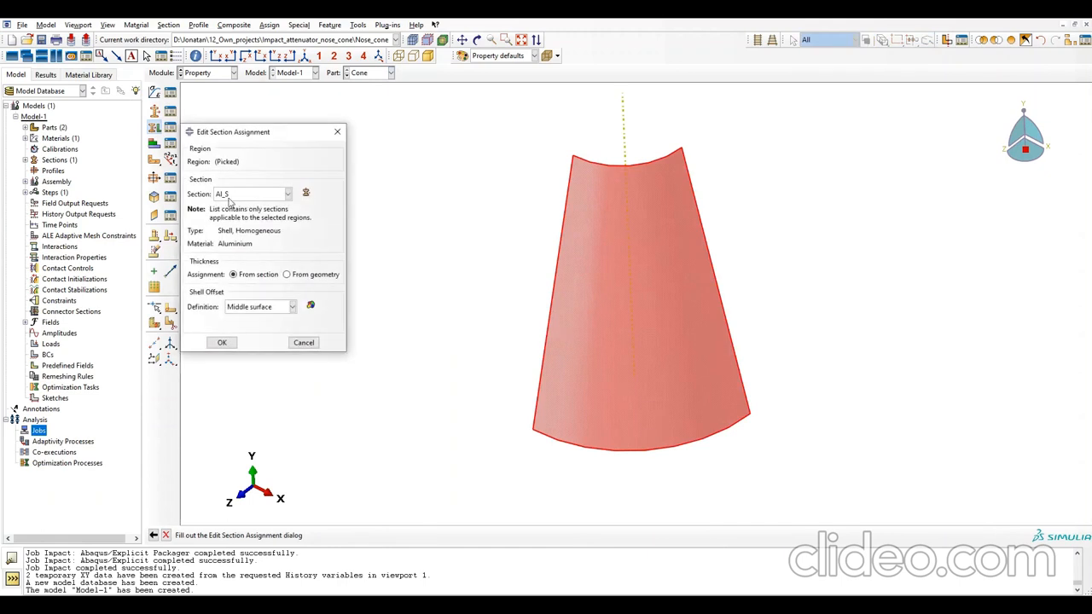
{"action": "left_click", "coordinate": [222, 342]}
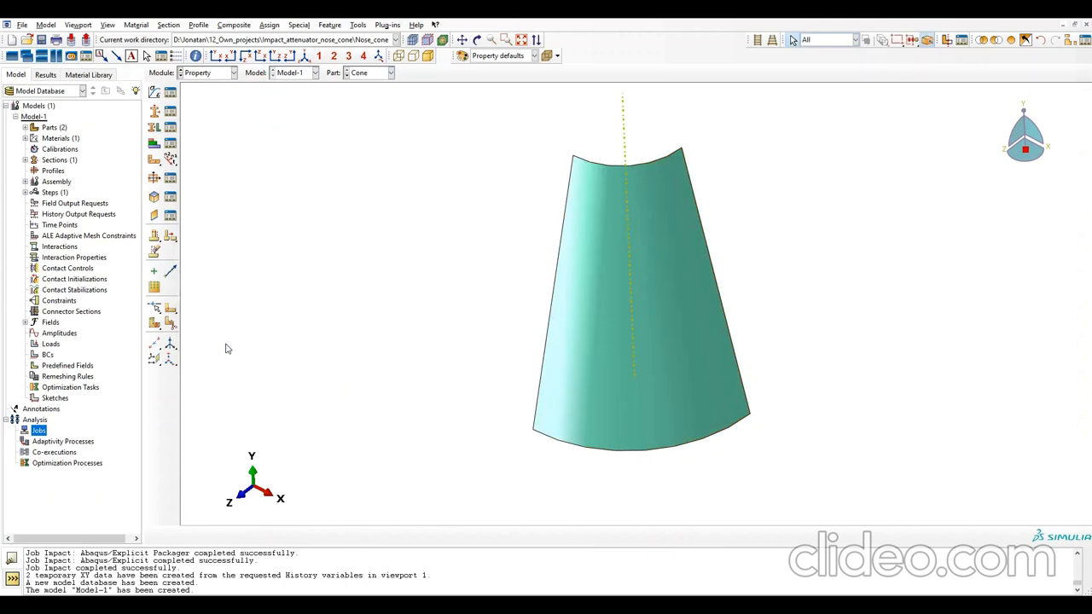
Create a point mass/inertia named Wall_mass at the reference point of the Rigid_wall part.
{"action": "left_click", "coordinate": [369, 75]}
{"action": "left_click", "coordinate": [369, 94]}
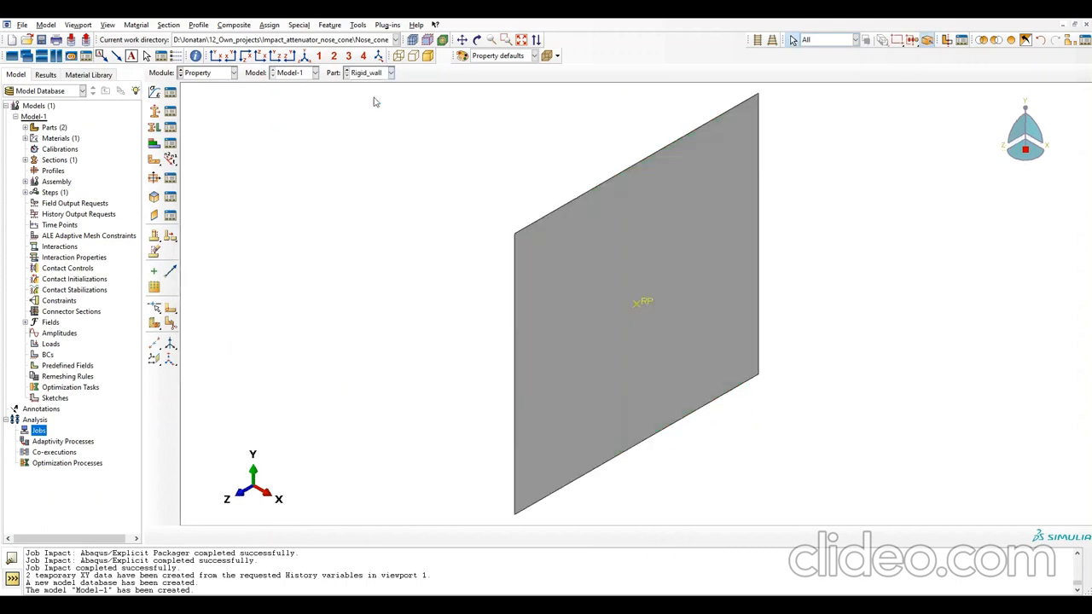
{"action": "left_click", "coordinate": [299, 24]}
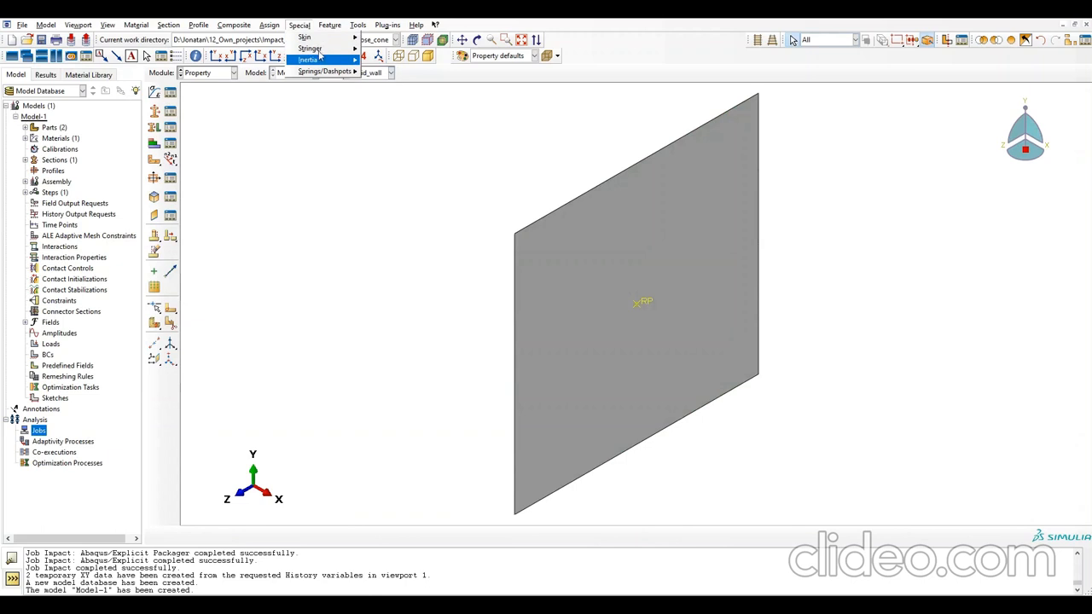
{"action": "mouse_move", "coordinate": [323, 59]}
{"action": "left_click", "coordinate": [377, 66]}
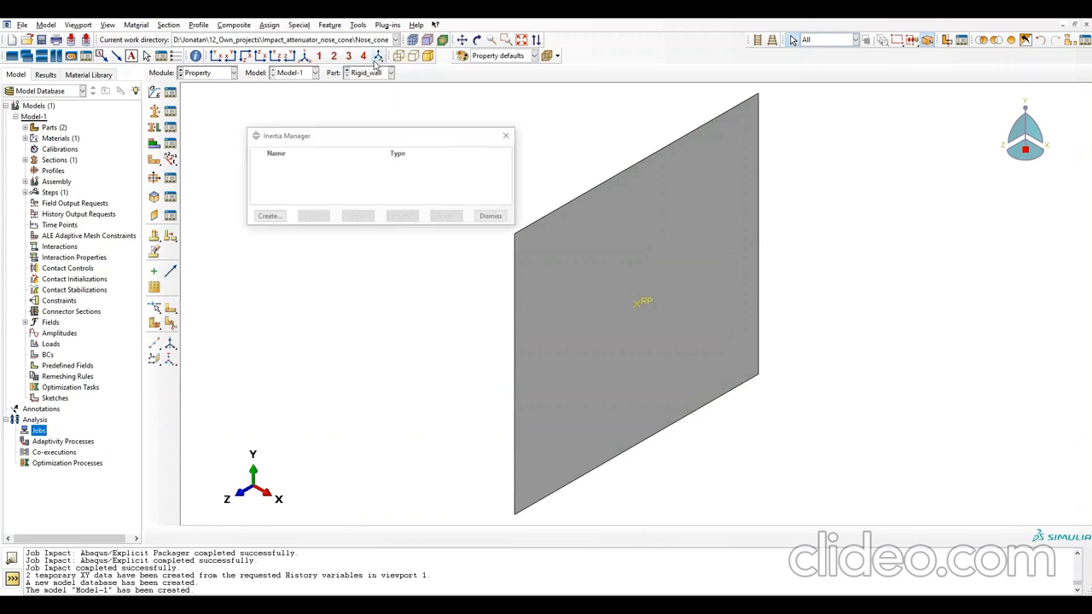
{"action": "left_click", "coordinate": [268, 217]}
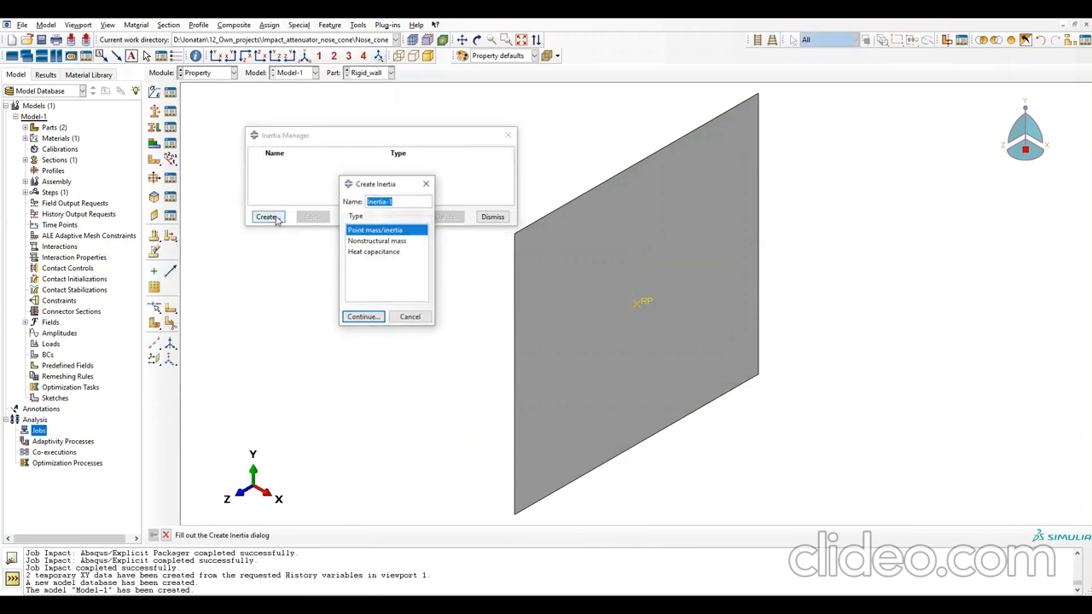
{"action": "type", "text": "Wall_mass"}
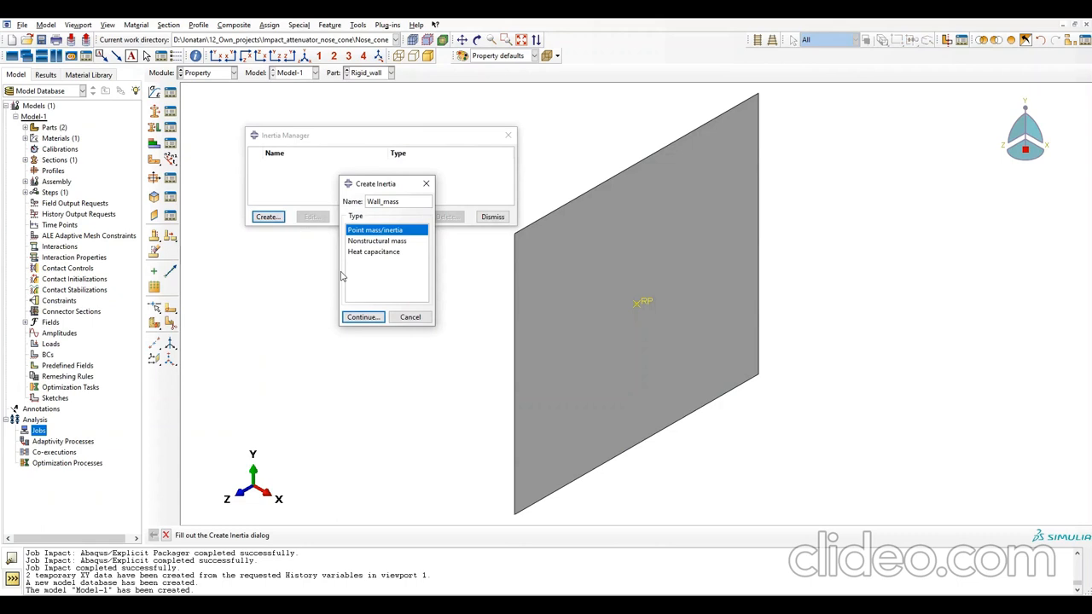
{"action": "left_click", "coordinate": [362, 317]}
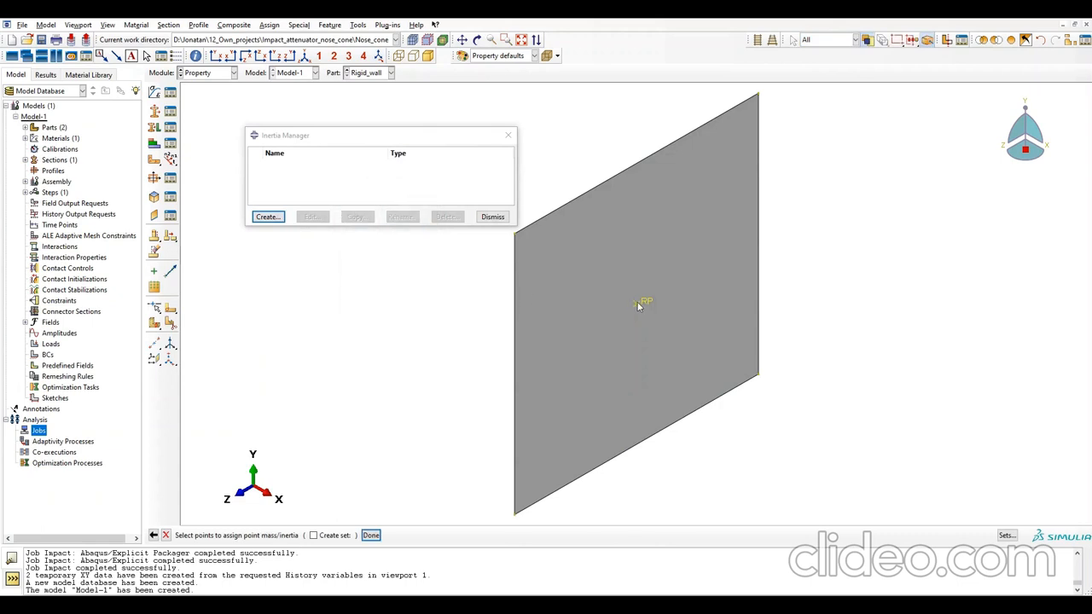
{"action": "left_click", "coordinate": [371, 536]}
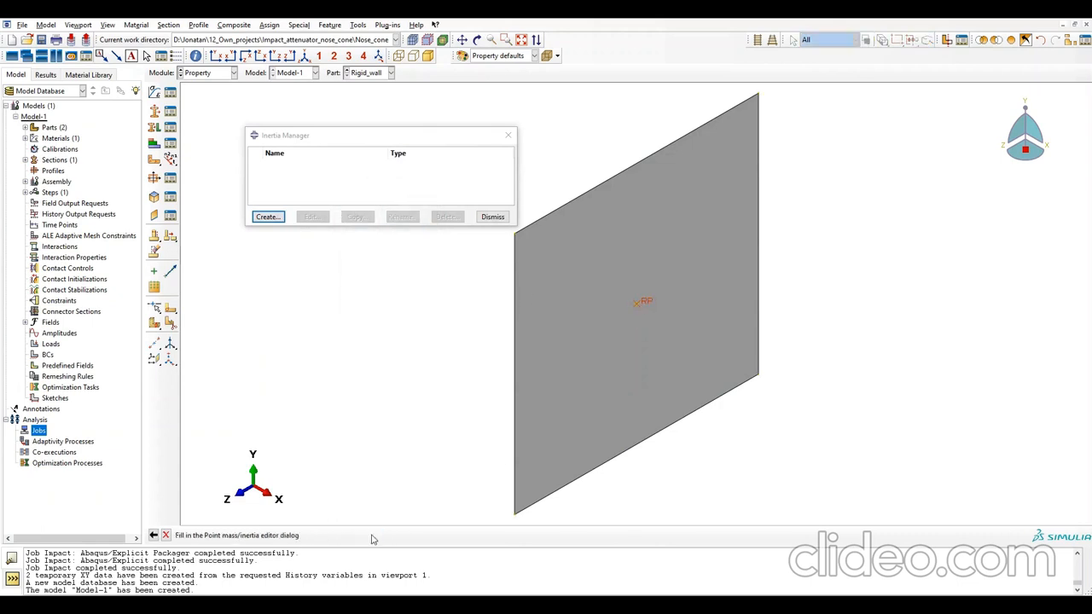
Set Wall_mass's isotropic mass to 0.075, checking the added mass in the Word exercise description, and finish the inertia definition.
{"action": "left_click", "coordinate": [194, 205]}
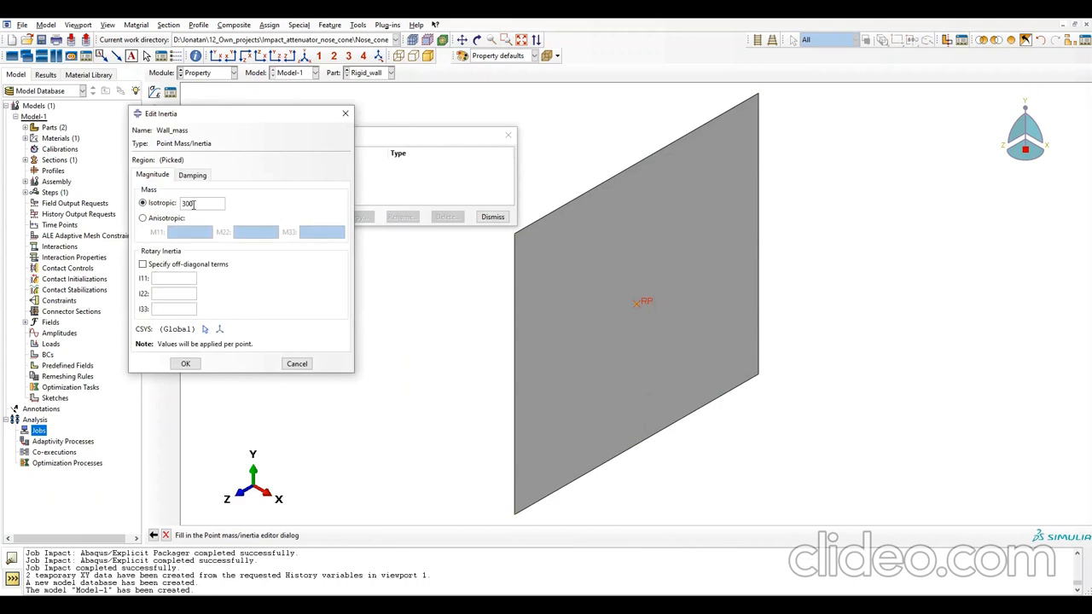
{"action": "double_click", "coordinate": [205, 203]}
{"action": "key", "text": "BackSpace"}
{"action": "left_click", "coordinate": [683, 605]}
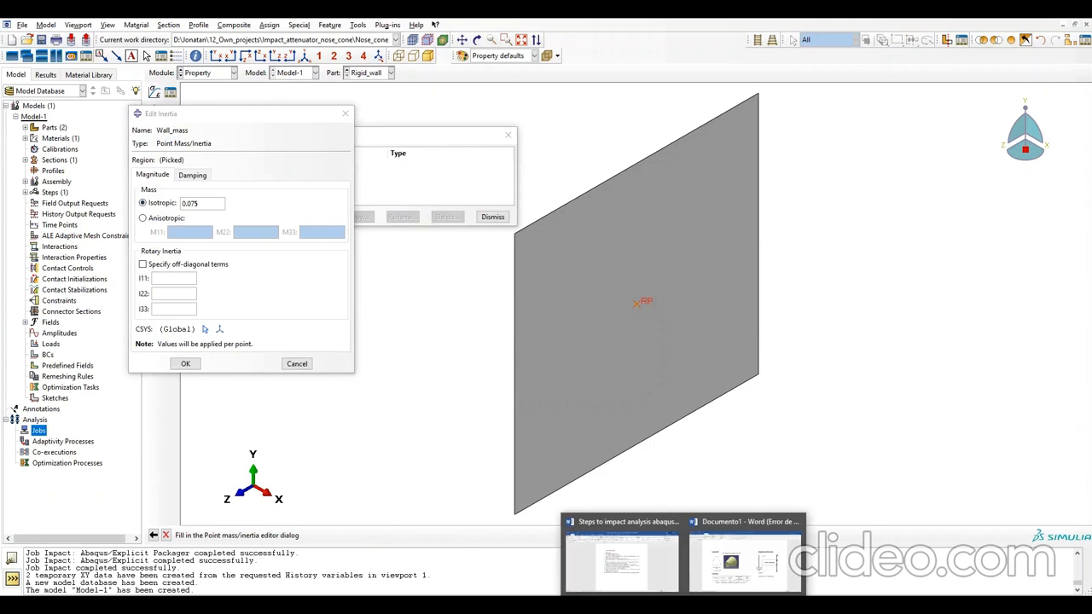
{"action": "left_click", "coordinate": [716, 569]}
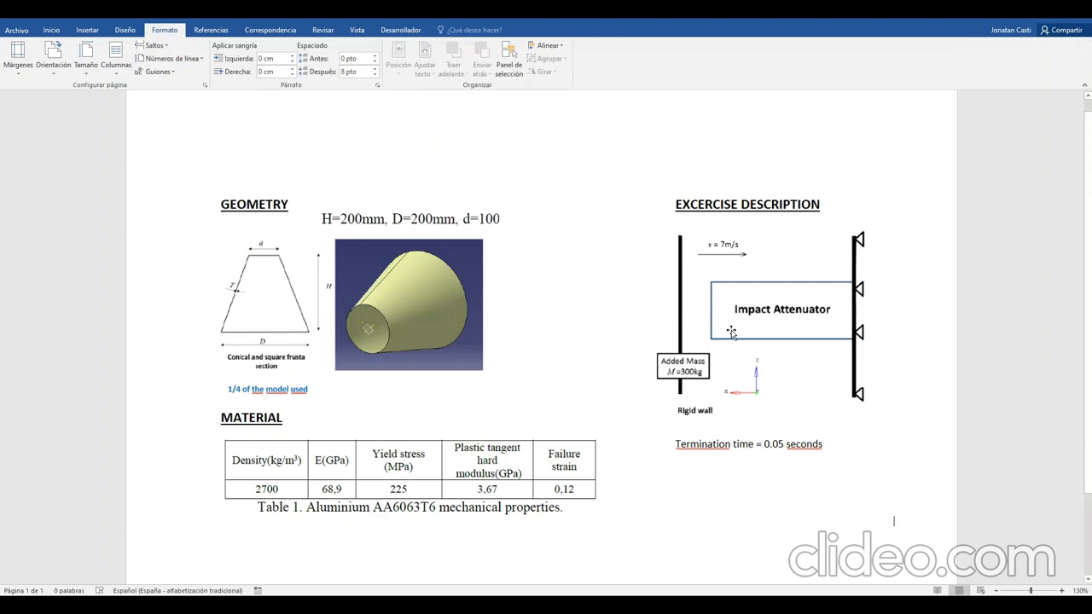
{"action": "left_click", "coordinate": [682, 605]}
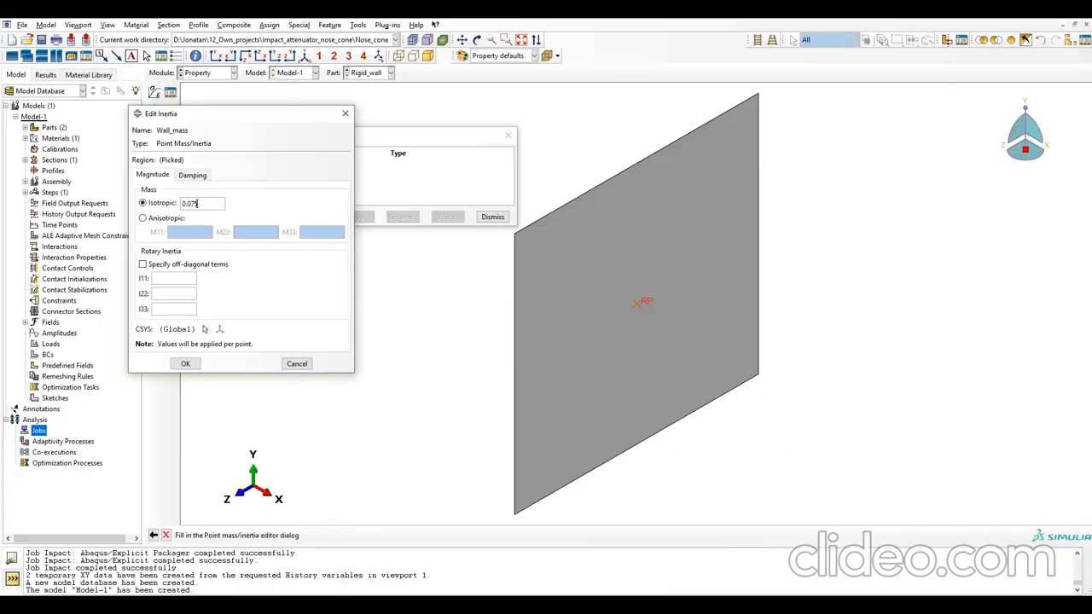
{"action": "left_click", "coordinate": [191, 364]}
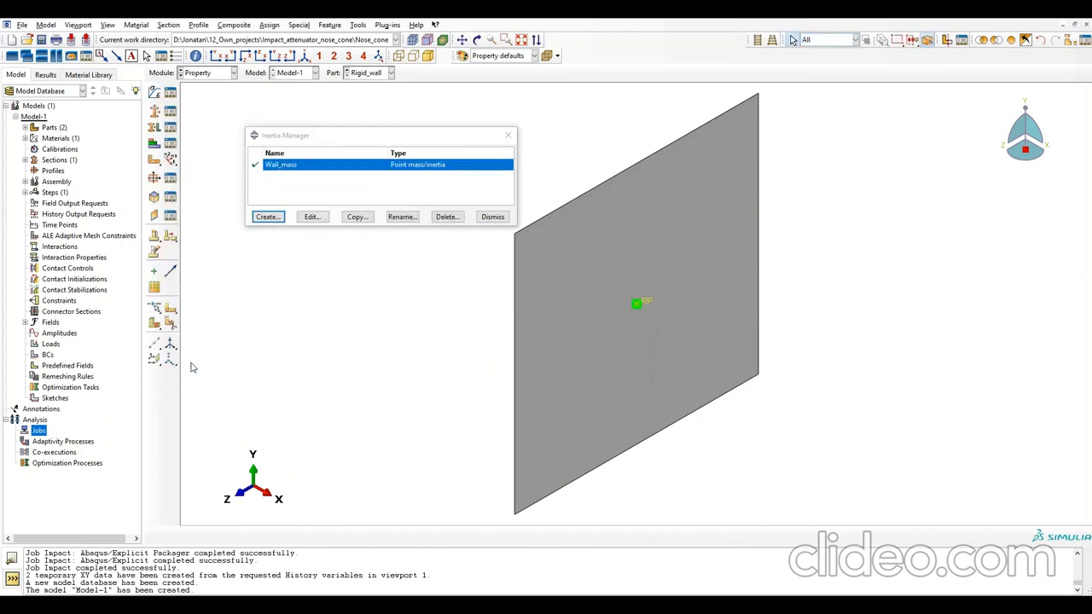
{"action": "left_click", "coordinate": [508, 137]}
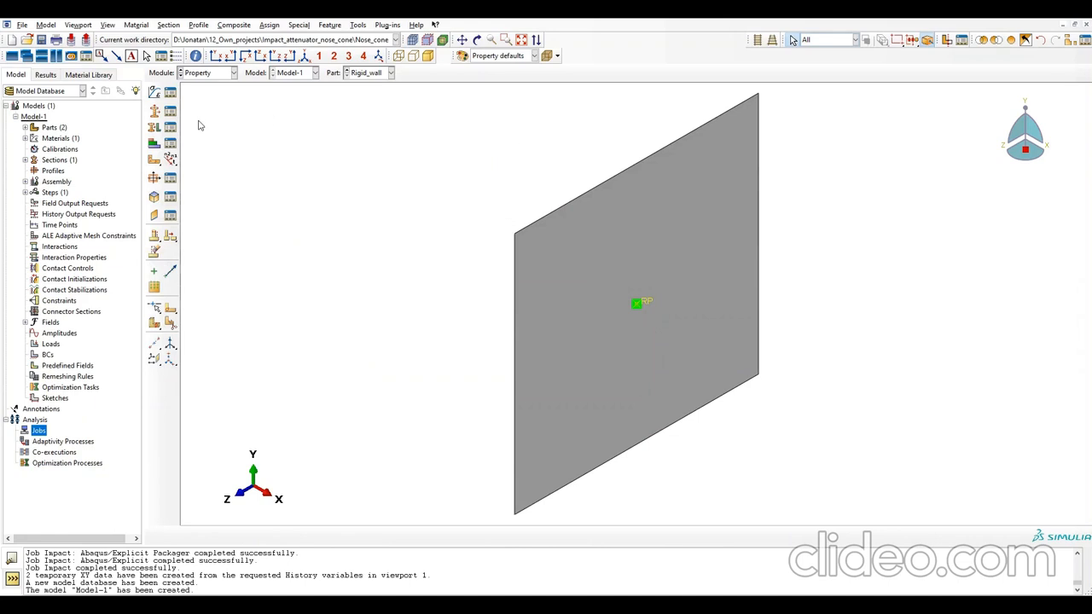
Switch to the Assembly module and create dependent instances of the Cone and Rigid_wall parts.
{"action": "left_click", "coordinate": [234, 73]}
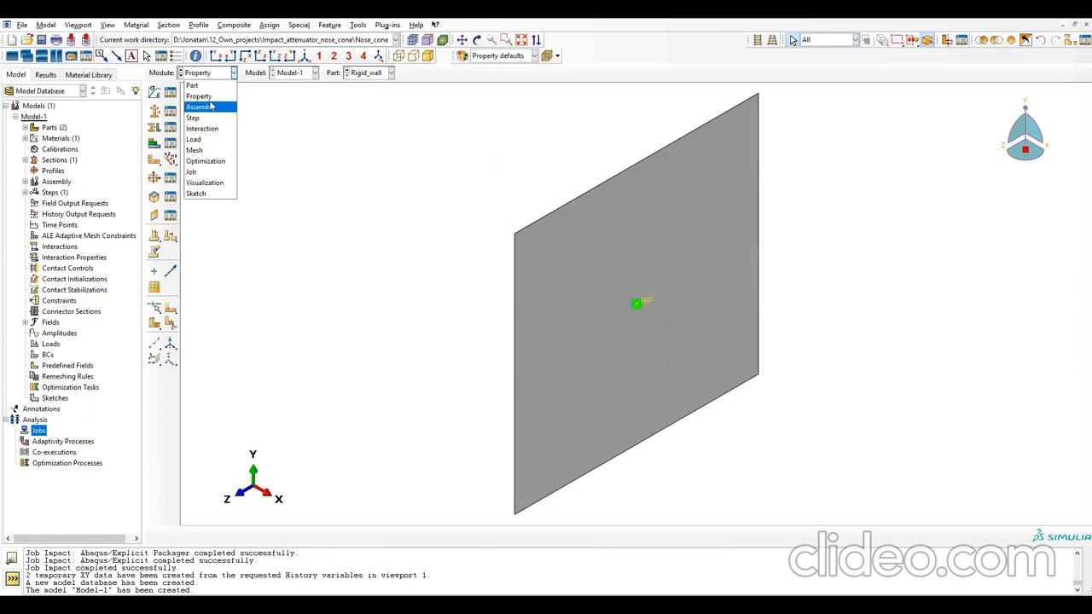
{"action": "left_click", "coordinate": [204, 107]}
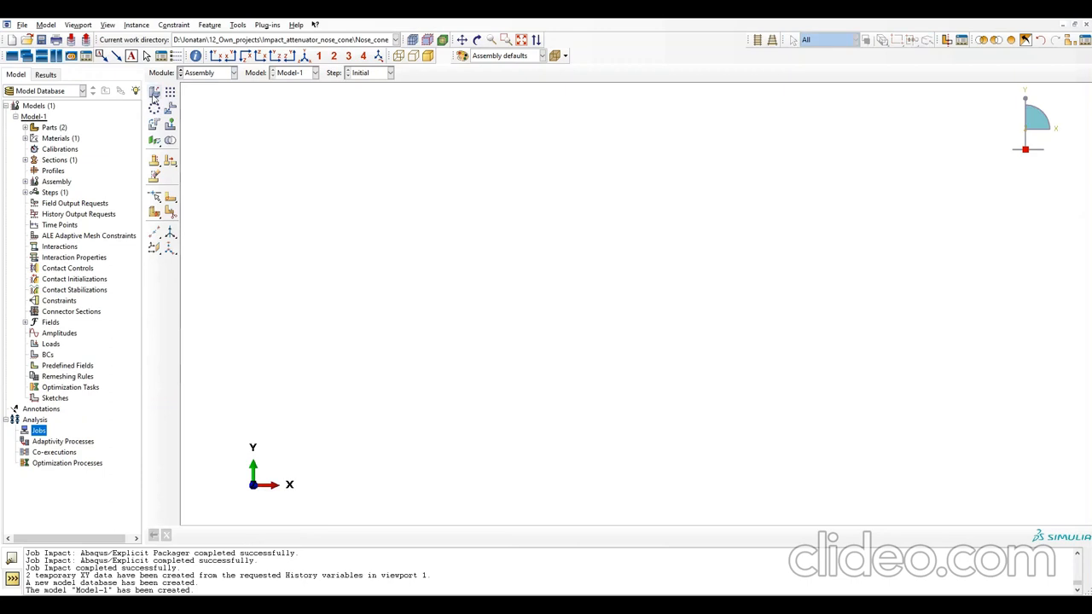
{"action": "left_click_drag", "start_coordinate": [230, 223], "coordinate": [235, 235]}
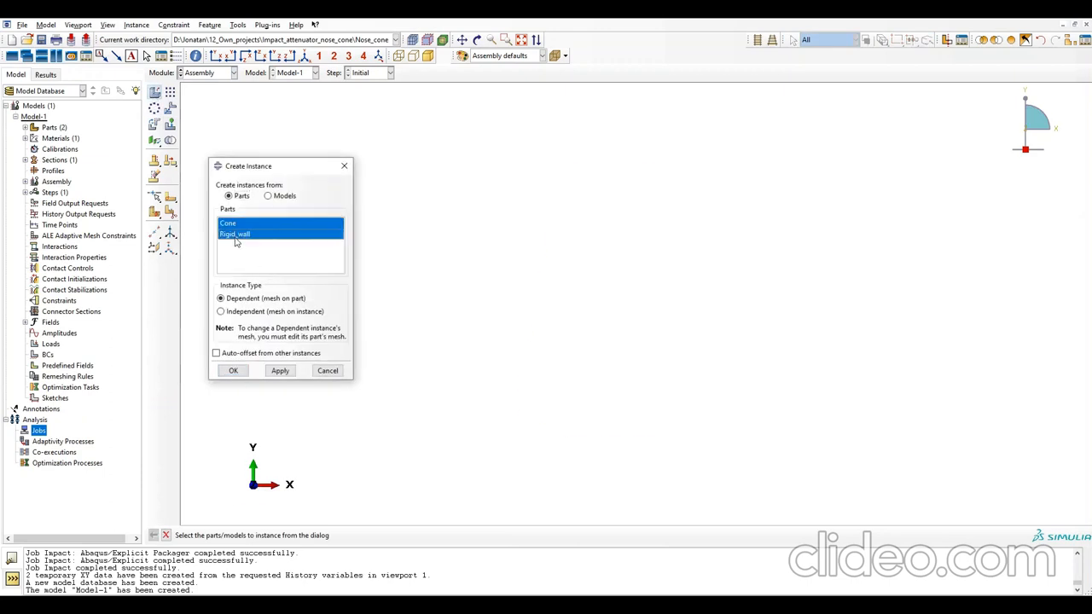
{"action": "left_click", "coordinate": [233, 371]}
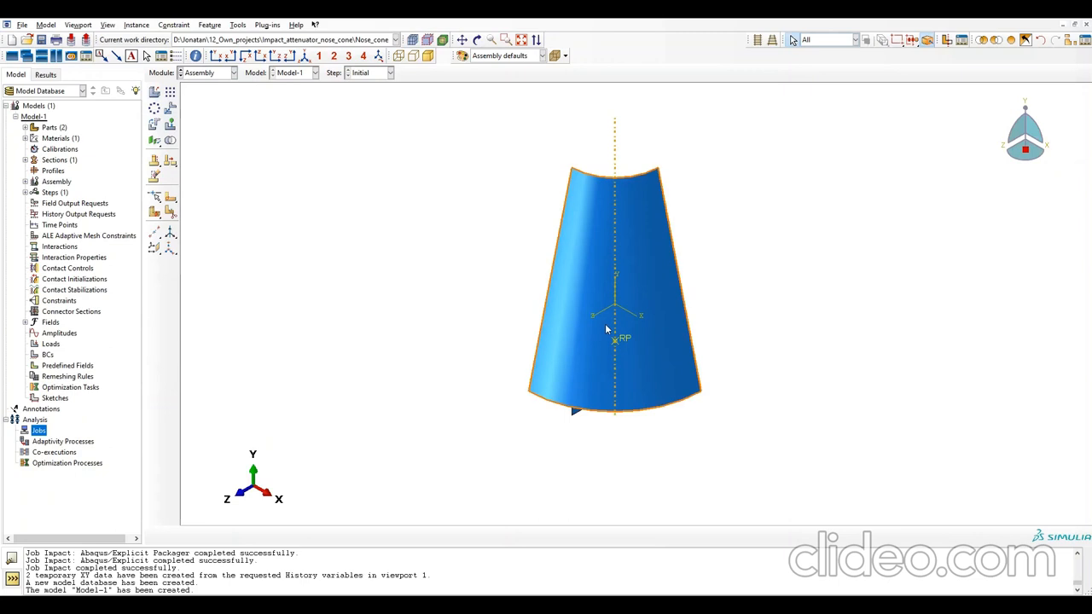
Rotate the Cone instance 90 degrees about the global X direction, using an axis starting at 1,0,0 and a 9,0,0 vector.
{"action": "mouse_move", "coordinate": [624, 290]}
{"action": "left_mouse_down", "text": "ctrl+alt"}
{"action": "mouse_move", "coordinate": [638, 269]}
{"action": "mouse_move", "coordinate": [633, 286]}
{"action": "left_mouse_up", "text": "ctrl+alt"}
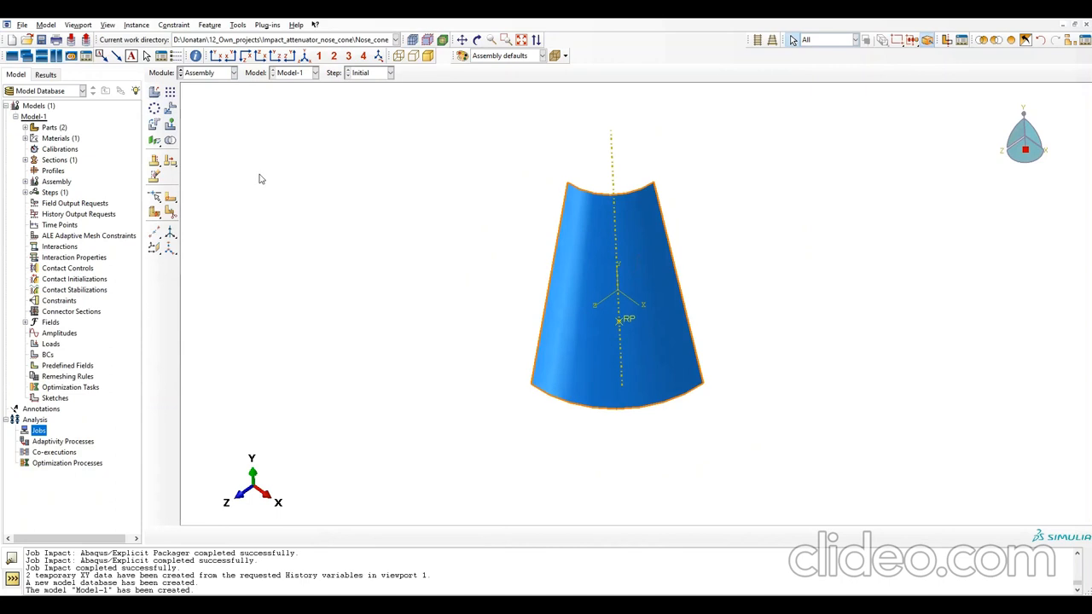
{"action": "left_click", "coordinate": [155, 124]}
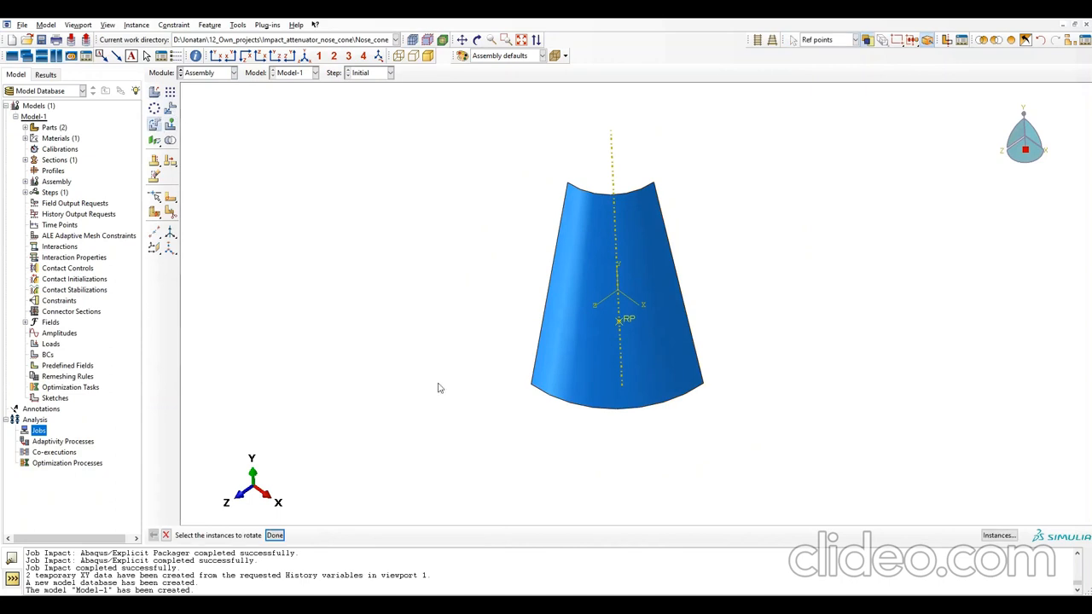
{"action": "left_click", "coordinate": [577, 284]}
{"action": "left_click", "coordinate": [275, 535]}
{"action": "double_click", "coordinate": [393, 535]}
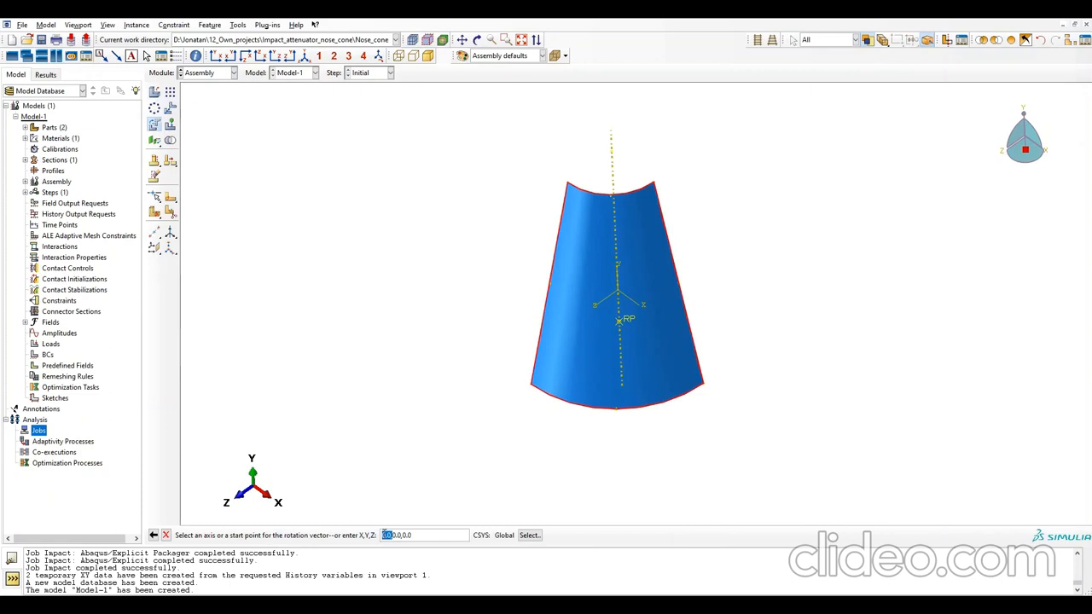
{"action": "type", "text": "1"}
{"action": "key", "text": "Return"}
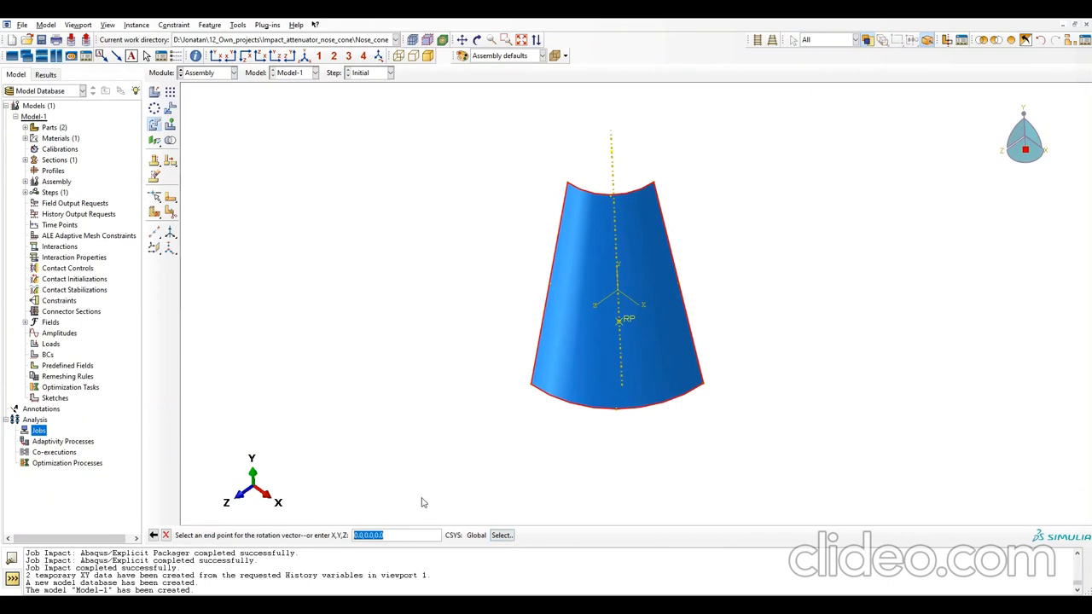
{"action": "left_click_drag", "start_coordinate": [365, 536], "coordinate": [354, 534]}
{"action": "type", "text": "1"}
{"action": "key", "text": "Return"}
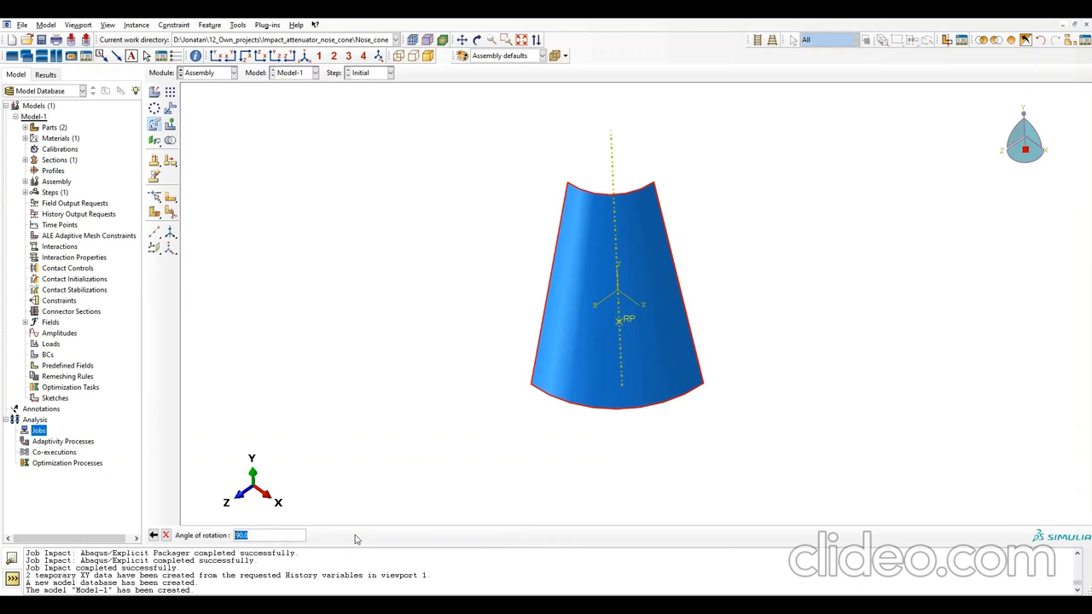
{"action": "key", "text": "Return"}
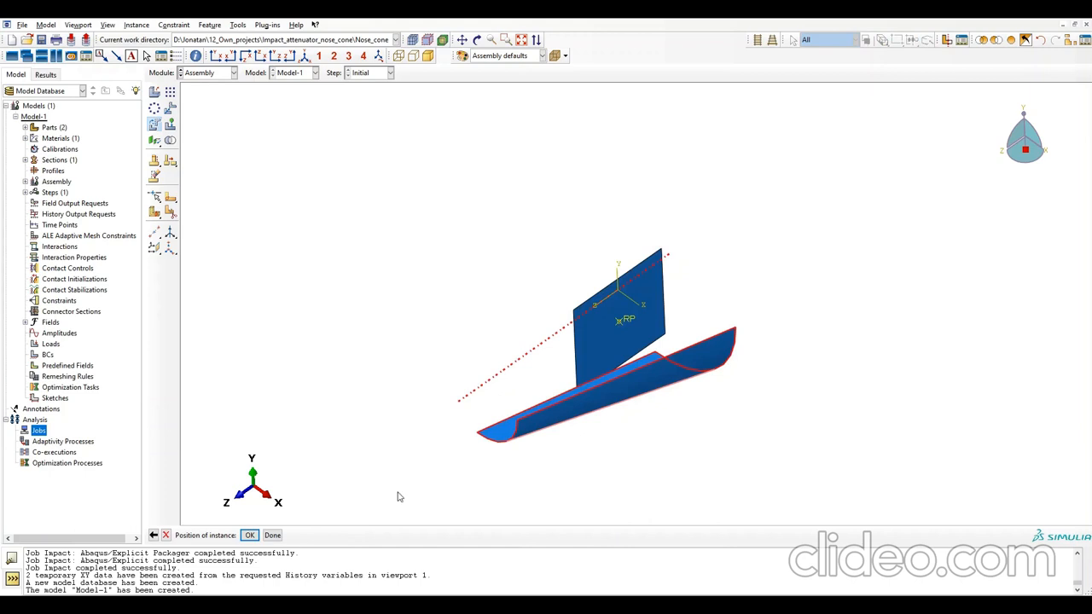
{"action": "left_click_drag", "start_coordinate": [510, 433], "coordinate": [584, 385], "text": "ctrl+alt"}
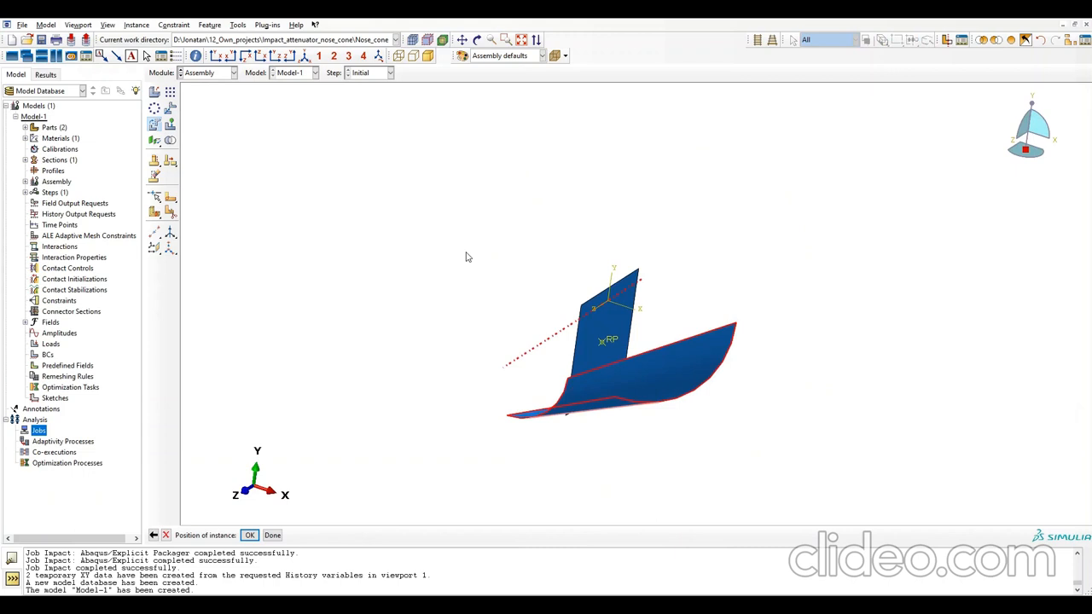
{"action": "left_click", "coordinate": [249, 535]}
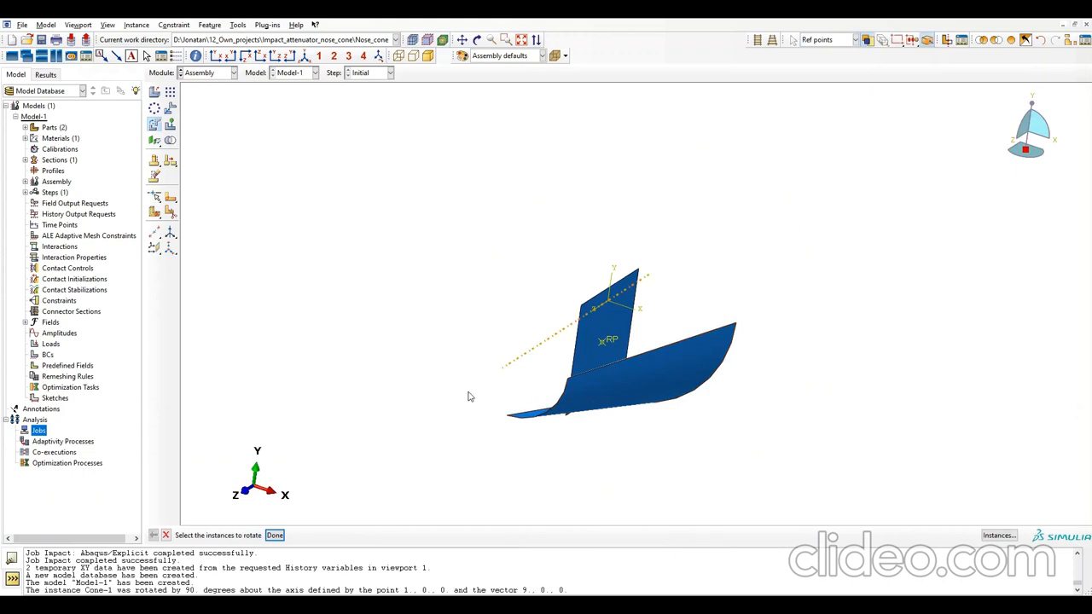
{"action": "left_click_drag", "start_coordinate": [761, 303], "coordinate": [671, 357], "text": "ctrl+alt"}
{"action": "left_click", "coordinate": [607, 368]}
{"action": "left_click", "coordinate": [273, 535]}
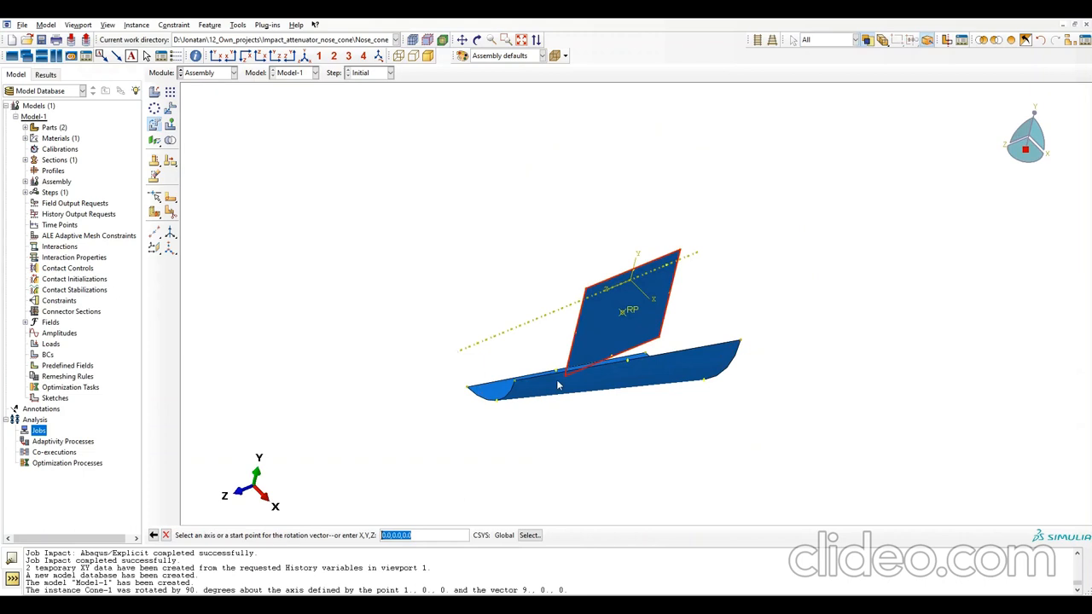
{"action": "left_click", "coordinate": [680, 252]}
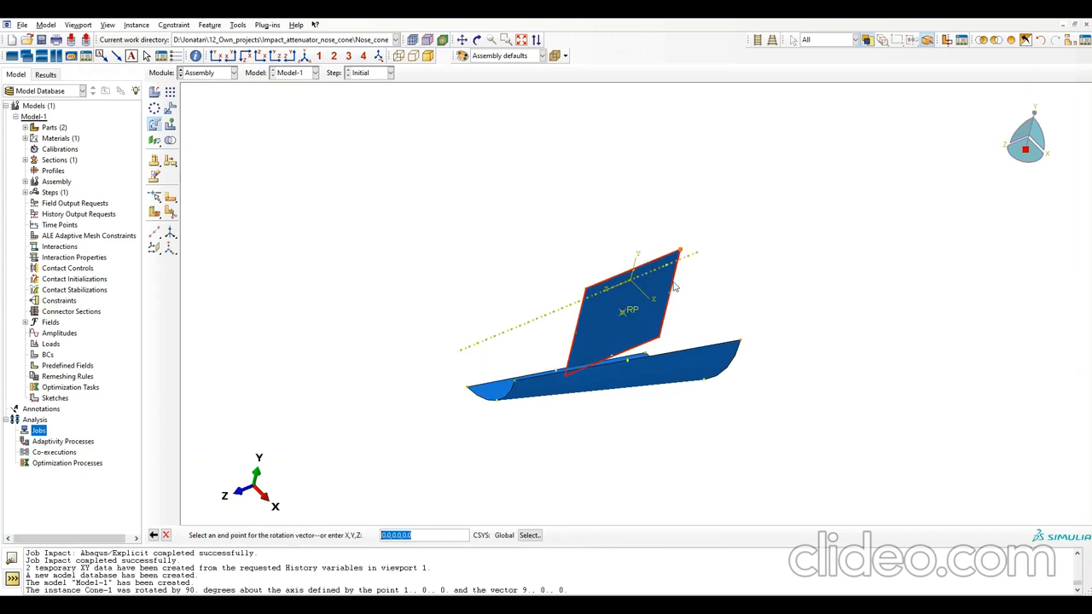
{"action": "left_click", "coordinate": [661, 340]}
{"action": "key", "text": "Return"}
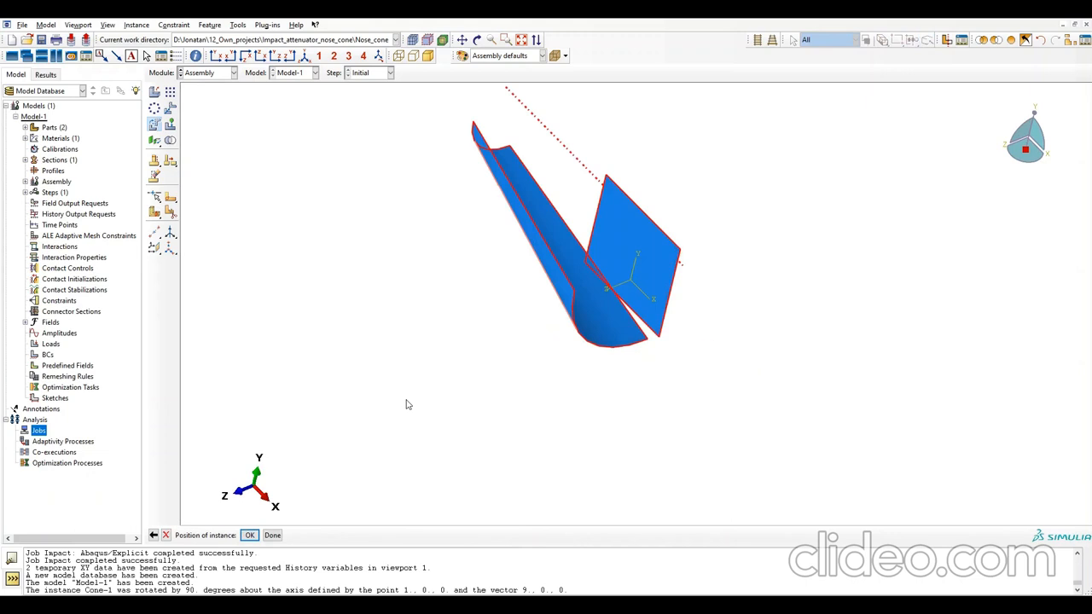
{"action": "left_click", "coordinate": [153, 535]}
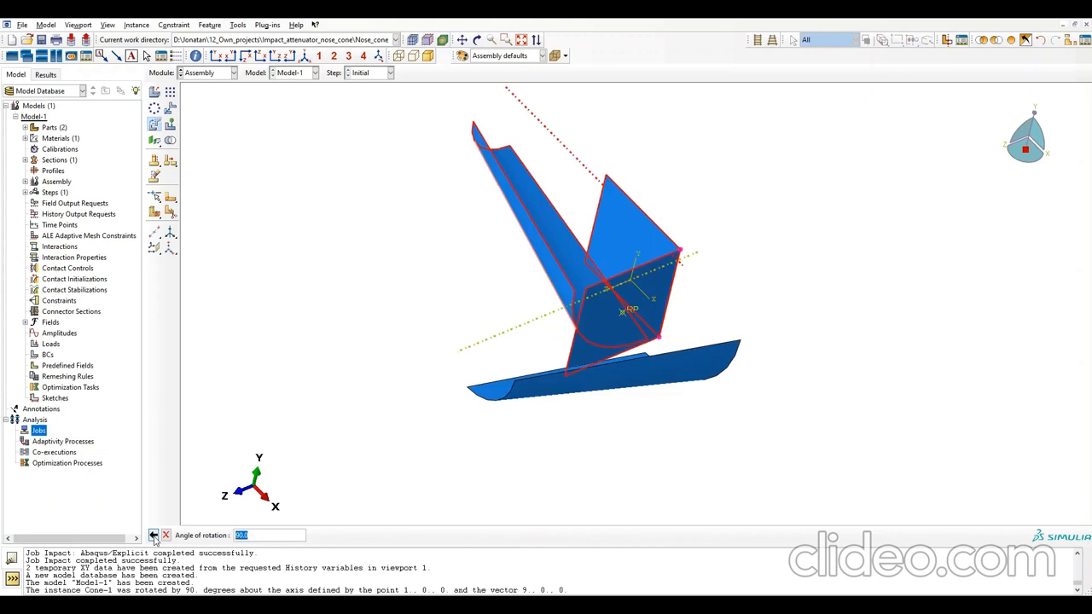
{"action": "key", "text": "Escape"}
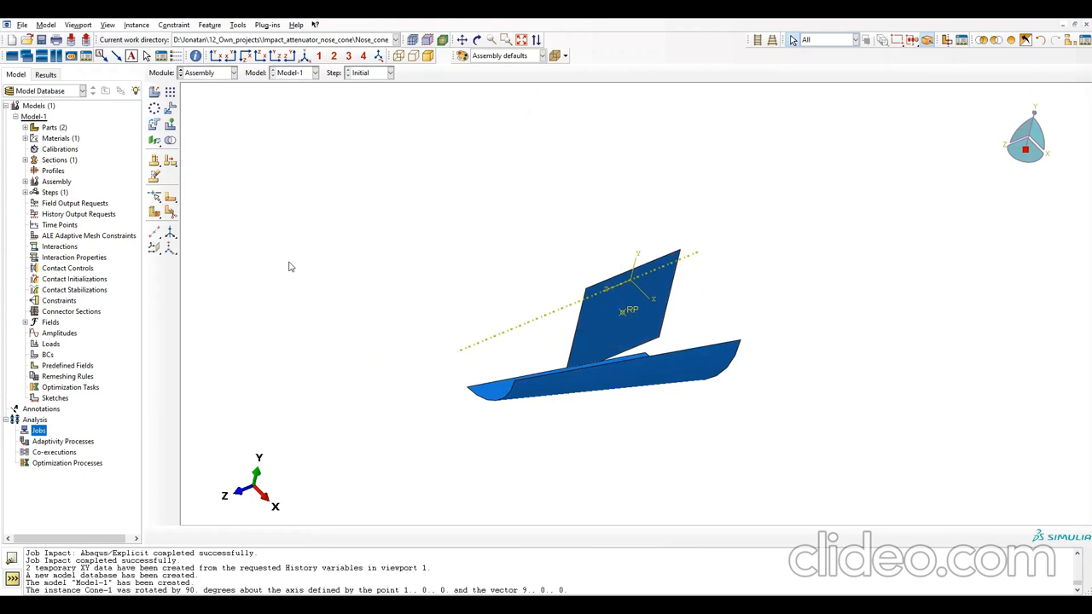
{"action": "left_click", "coordinate": [156, 126]}
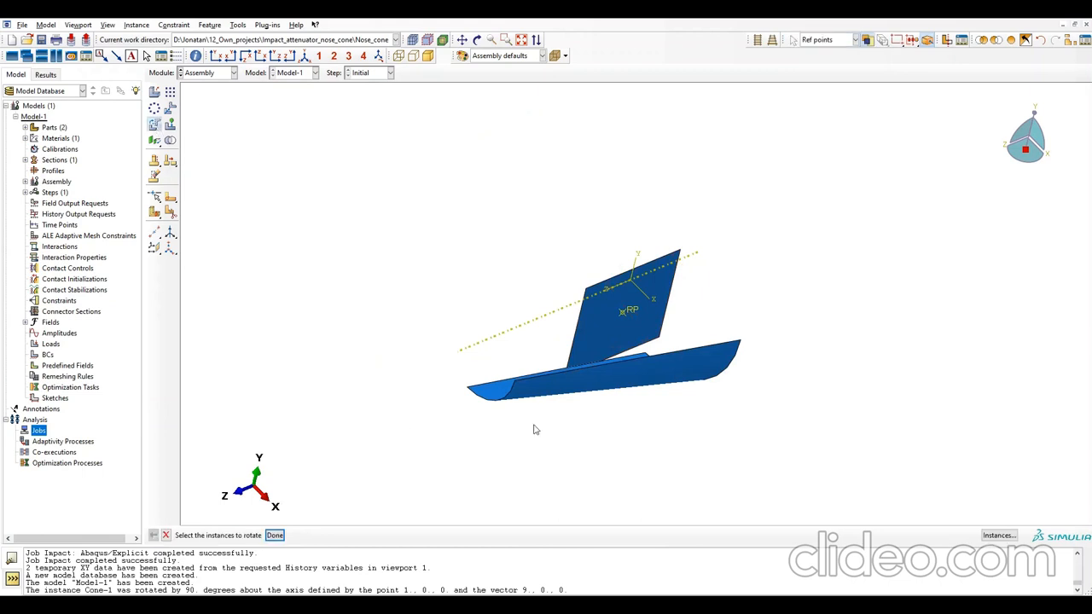
{"action": "left_click", "coordinate": [645, 317]}
{"action": "middle_click", "coordinate": [657, 326]}
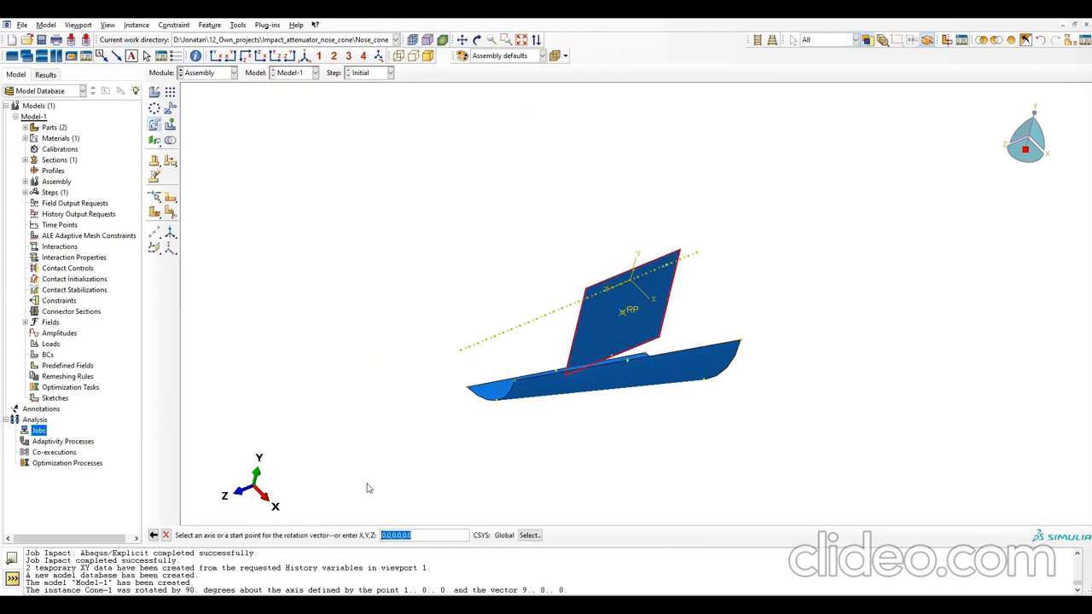
{"action": "left_click", "coordinate": [679, 251]}
{"action": "left_click", "coordinate": [660, 337]}
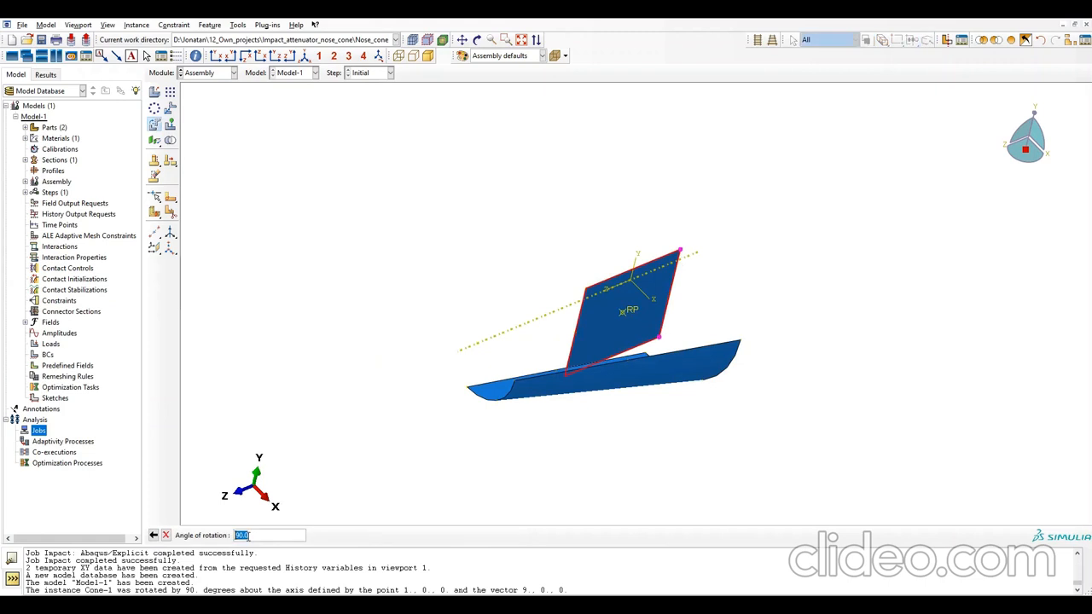
{"action": "key", "text": "Return"}
{"action": "left_click", "coordinate": [249, 534]}
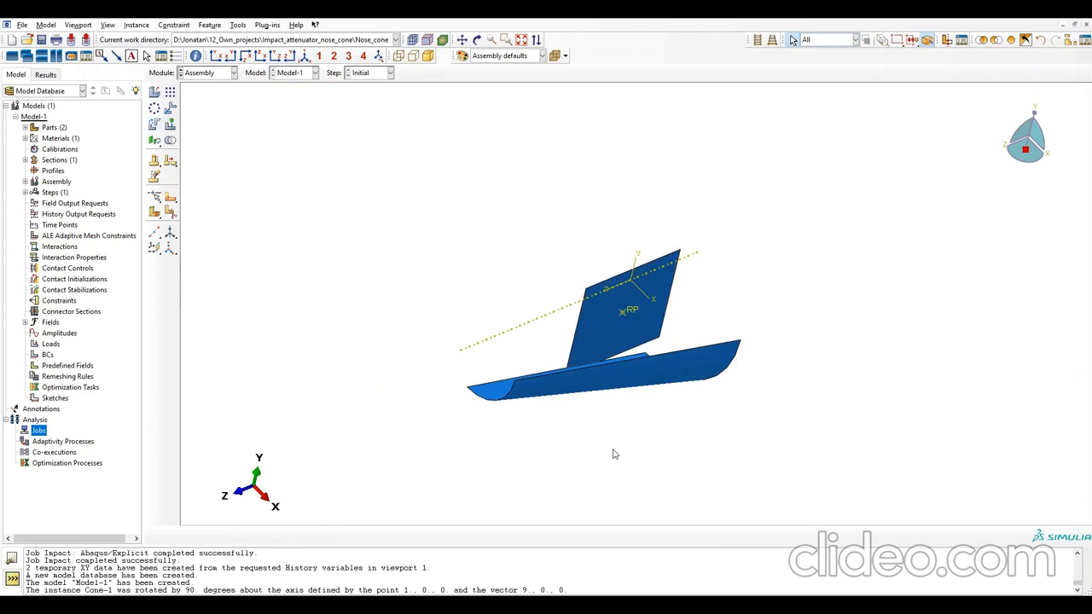
Rotate only the Rigid_wall instance 90 degrees about its vertical edge farthest along negative Z, picking the edge's upper then lower corner.
{"action": "left_click", "coordinate": [154, 125]}
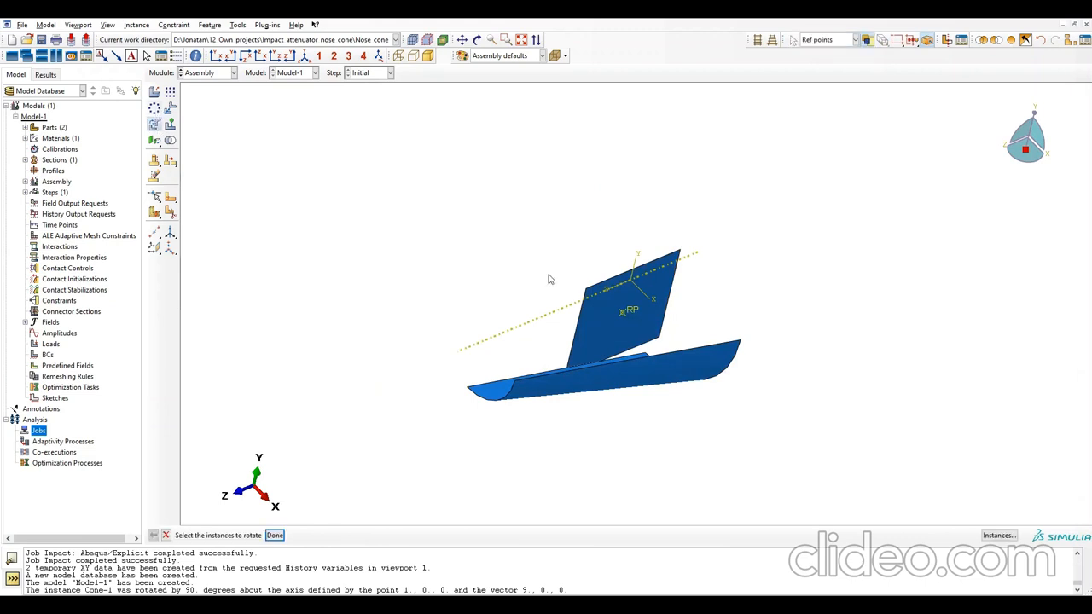
{"action": "left_click", "coordinate": [614, 343]}
{"action": "left_click", "coordinate": [275, 536]}
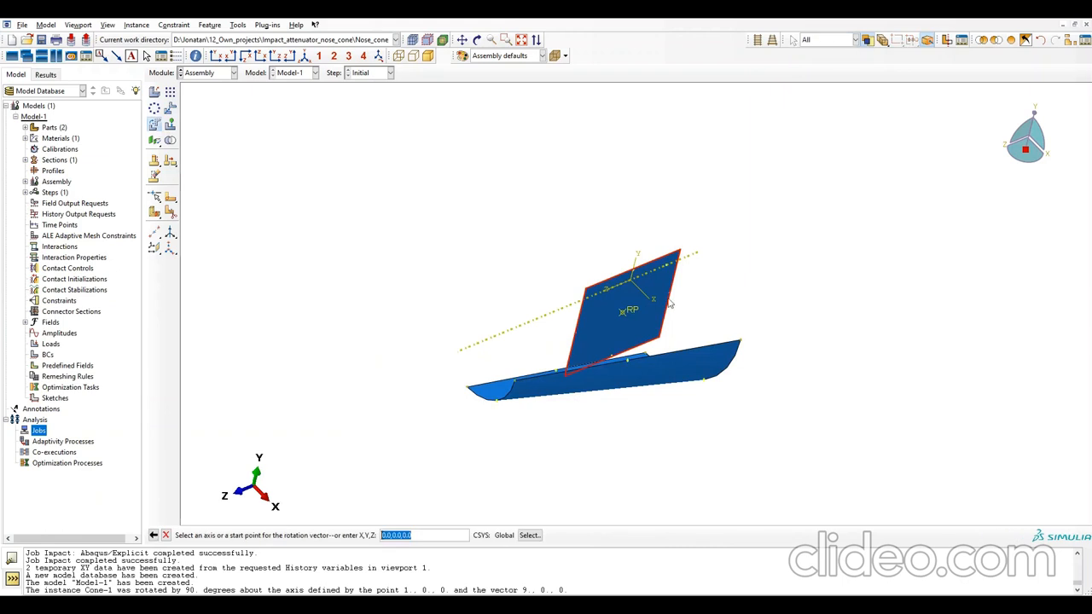
{"action": "left_click", "coordinate": [679, 250]}
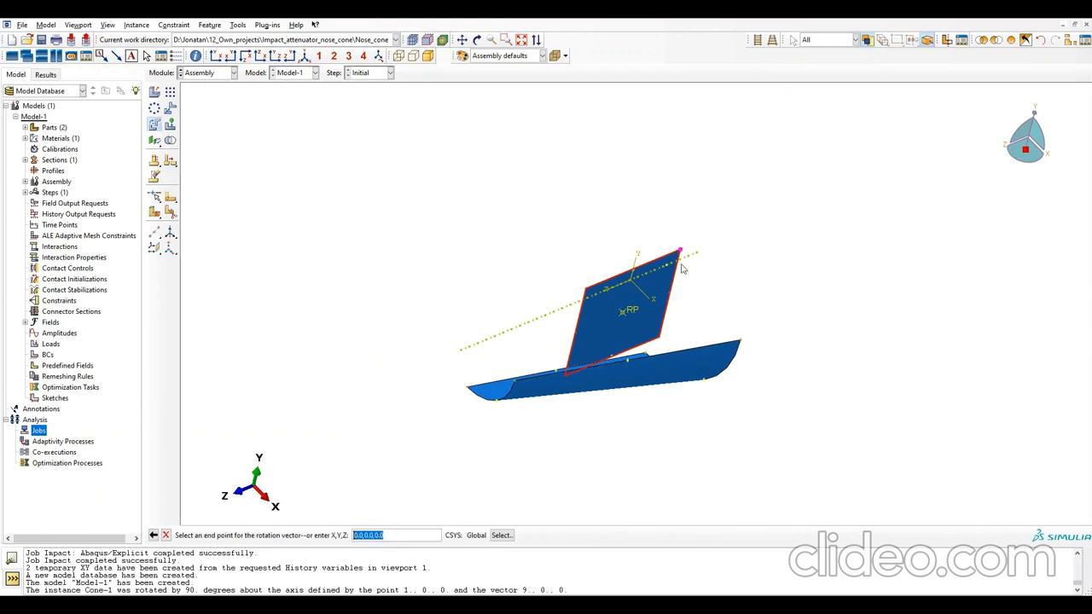
{"action": "left_click", "coordinate": [661, 340]}
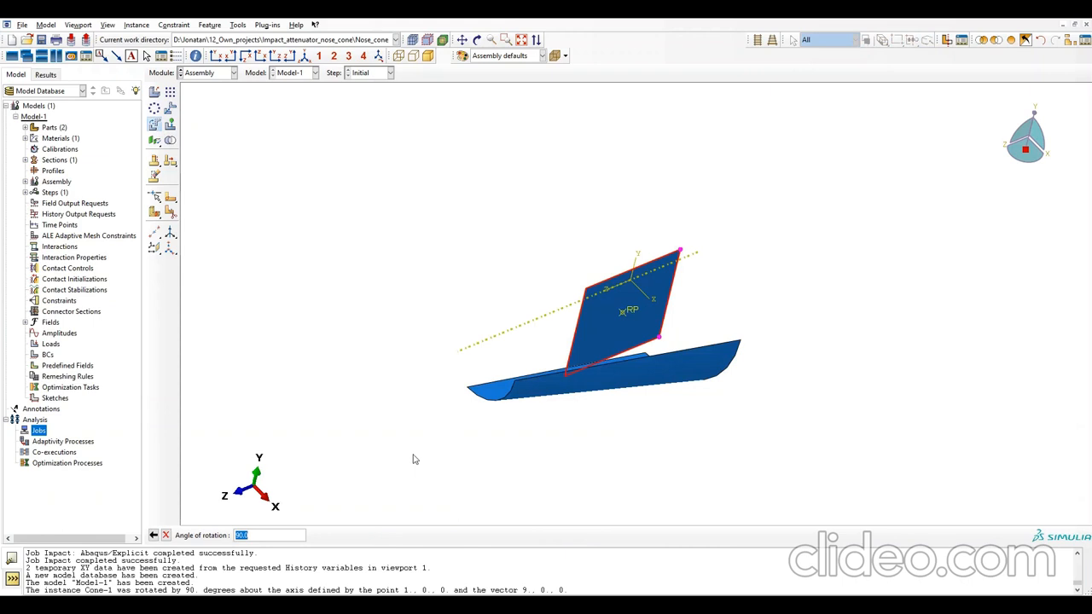
{"action": "key", "text": "Return"}
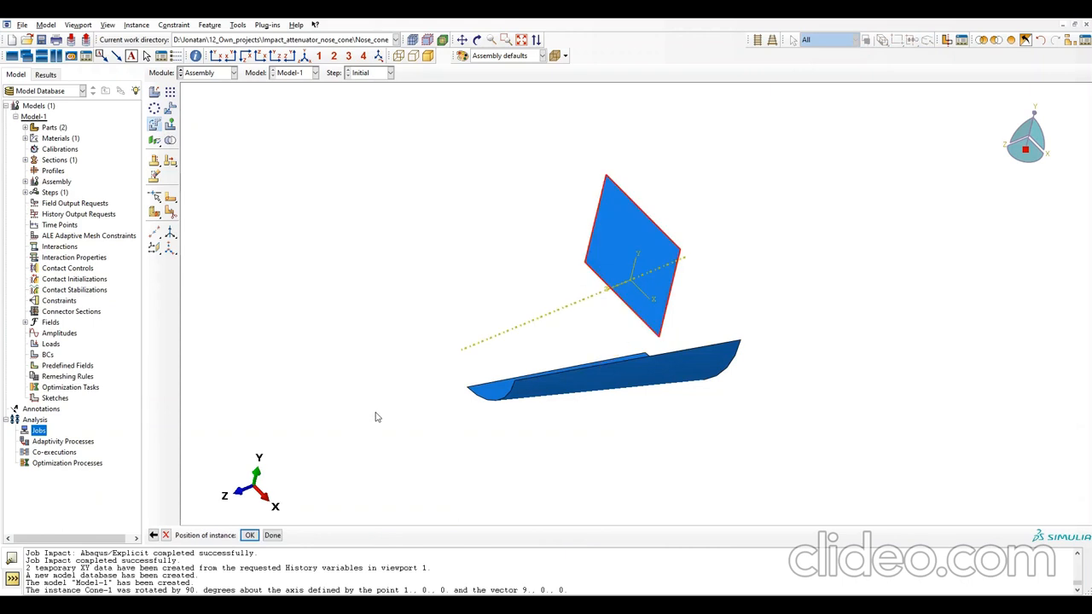
{"action": "left_click", "coordinate": [250, 536]}
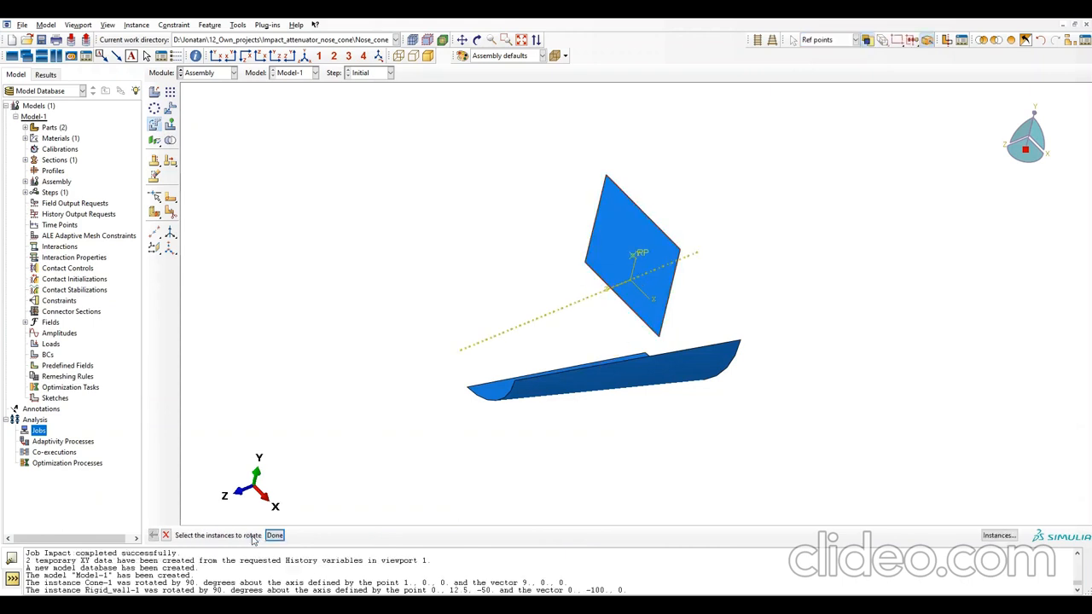
{"action": "left_click", "coordinate": [274, 534]}
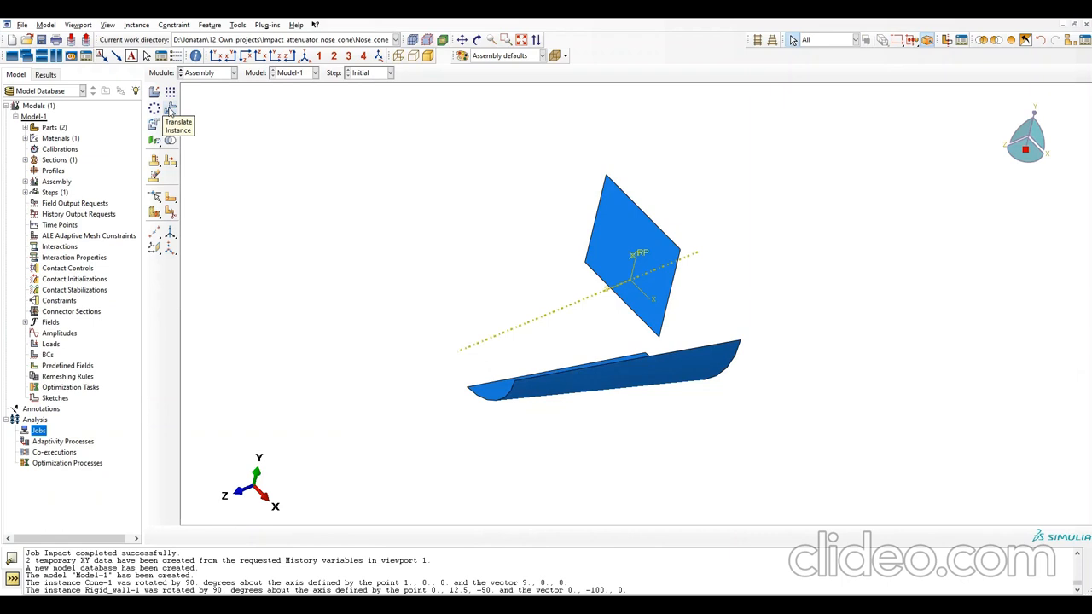
Translate the Rigid_wall instance from its upper outer corner to the point on the cone's axis at the cone's narrow end.
{"action": "left_click", "coordinate": [170, 107]}
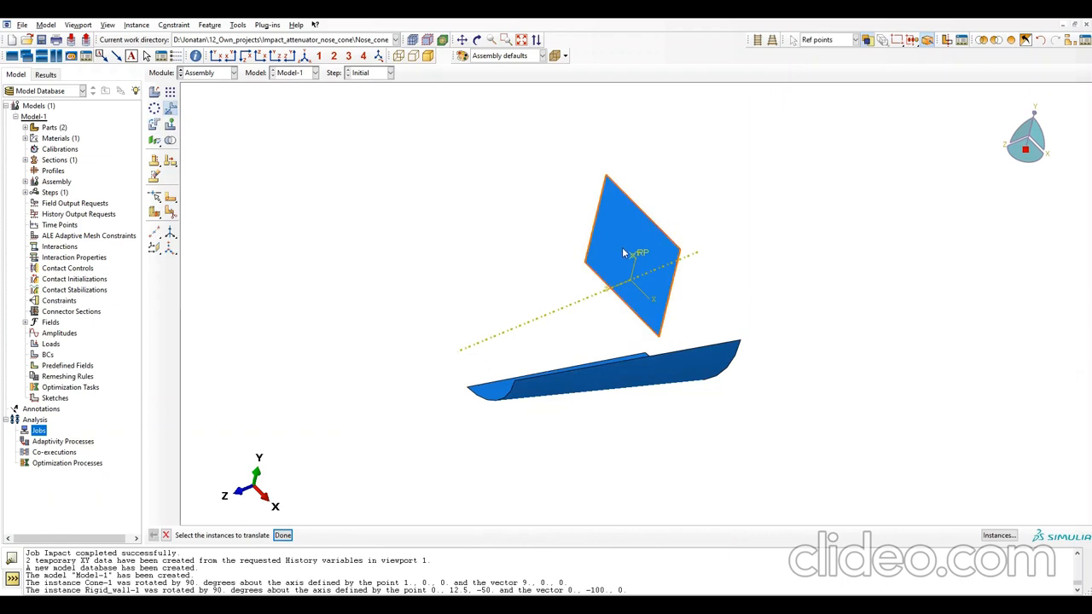
{"action": "left_click", "coordinate": [608, 177]}
{"action": "middle_click", "coordinate": [347, 437]}
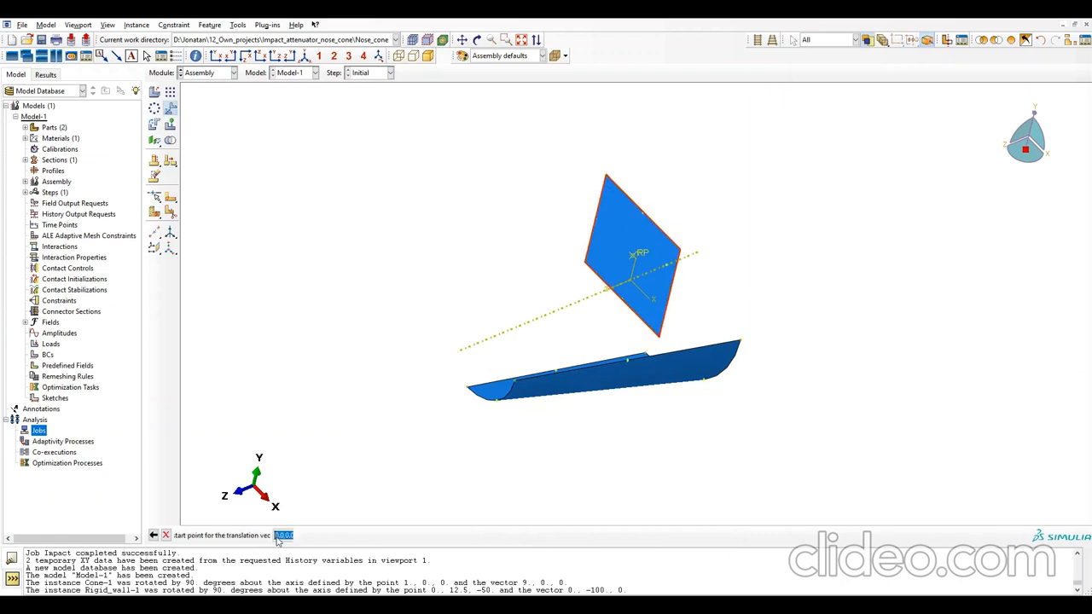
{"action": "left_click", "coordinate": [607, 176]}
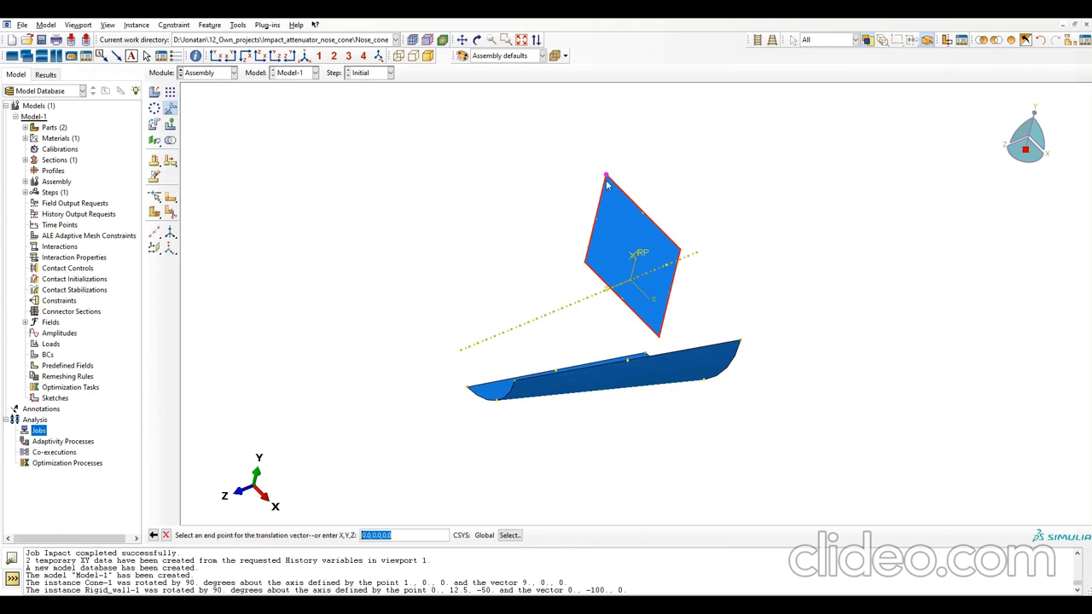
{"action": "left_click", "coordinate": [481, 344]}
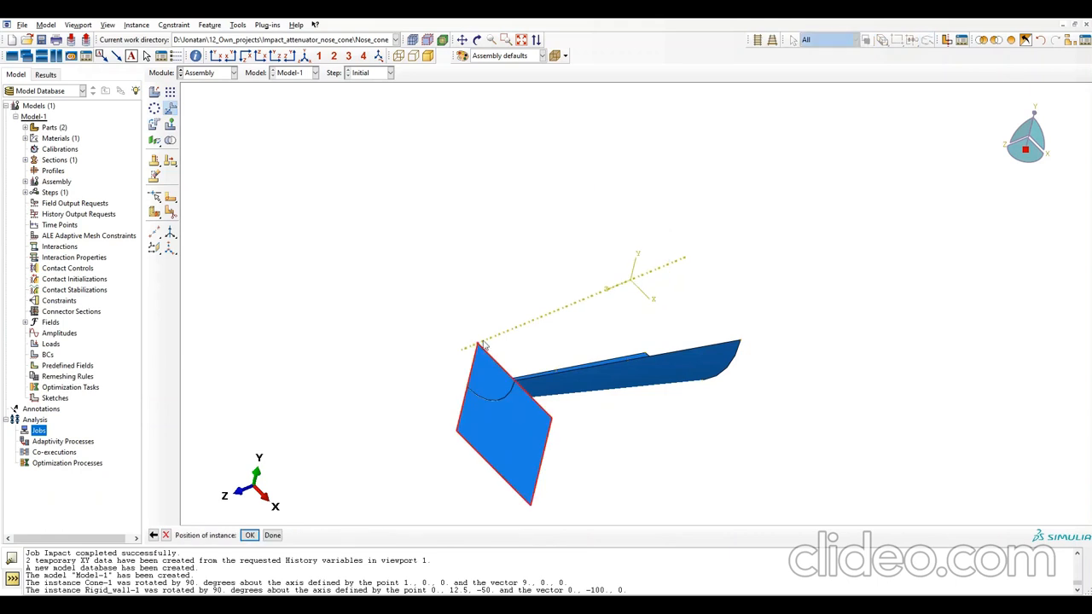
{"action": "left_click", "coordinate": [249, 535]}
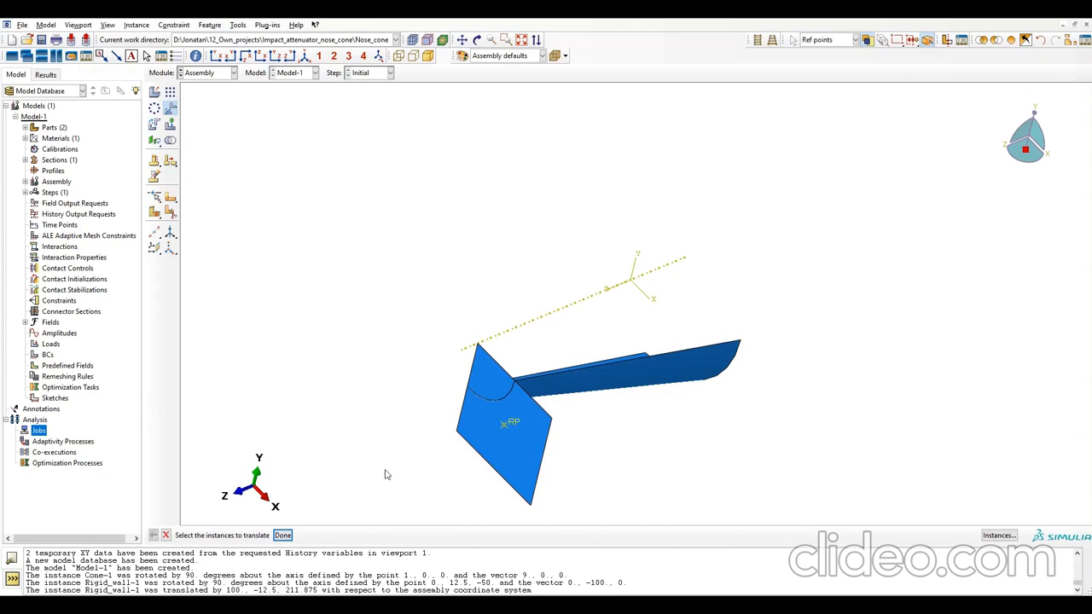
Translate the Rigid_wall instance 2 along global Z away from the cone, from start point 0,0,0 to end point 0,0,2.
{"action": "left_click_drag", "start_coordinate": [544, 429], "coordinate": [477, 378], "text": "ctrl+alt"}
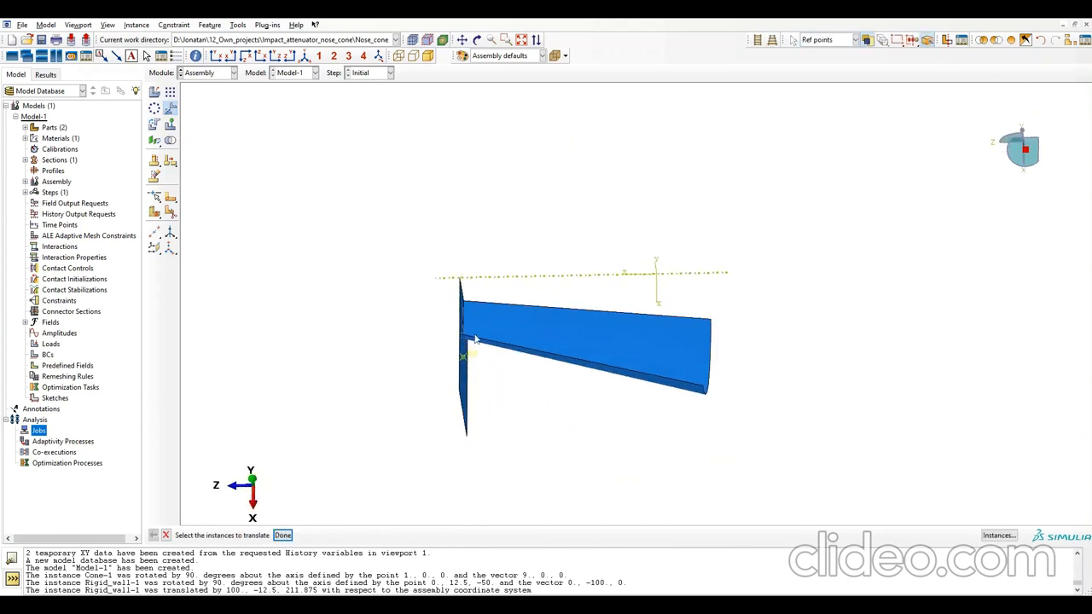
{"action": "left_click_drag", "start_coordinate": [467, 324], "coordinate": [563, 369], "text": "ctrl+alt"}
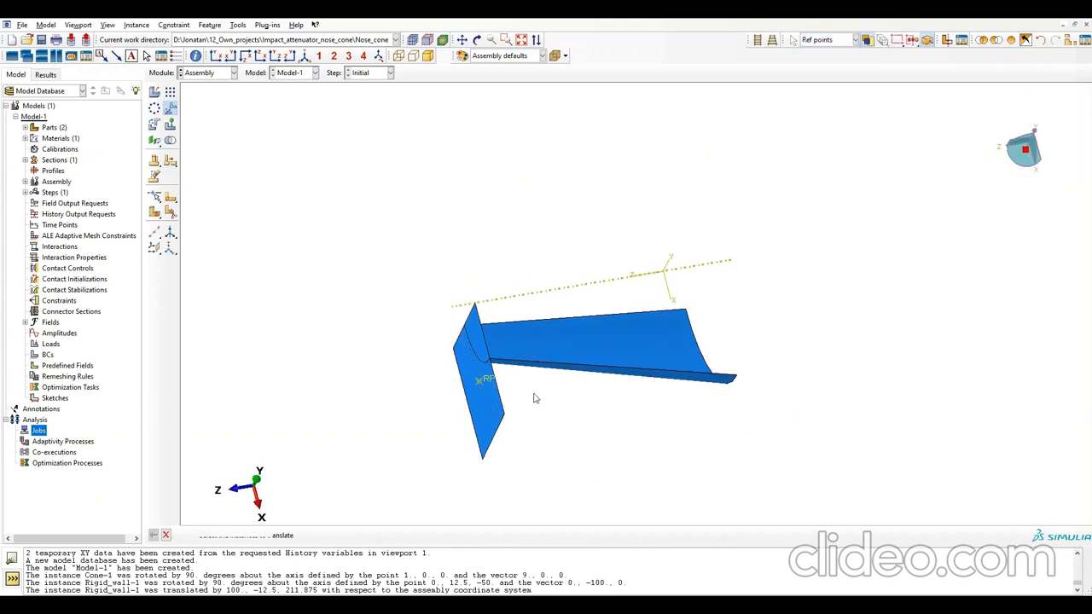
{"action": "left_click", "coordinate": [443, 431]}
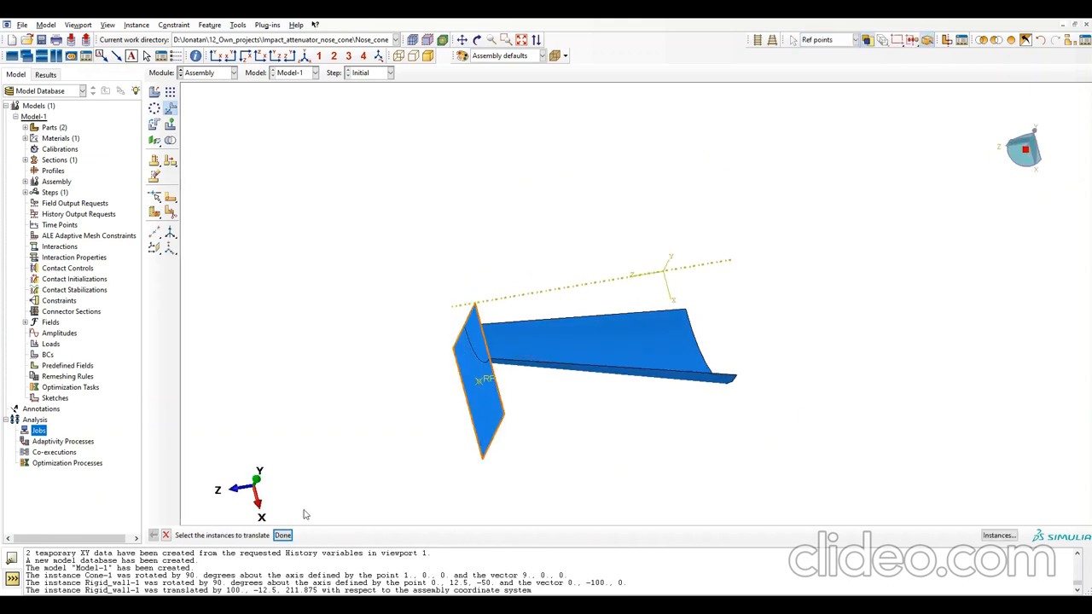
{"action": "left_click", "coordinate": [282, 536]}
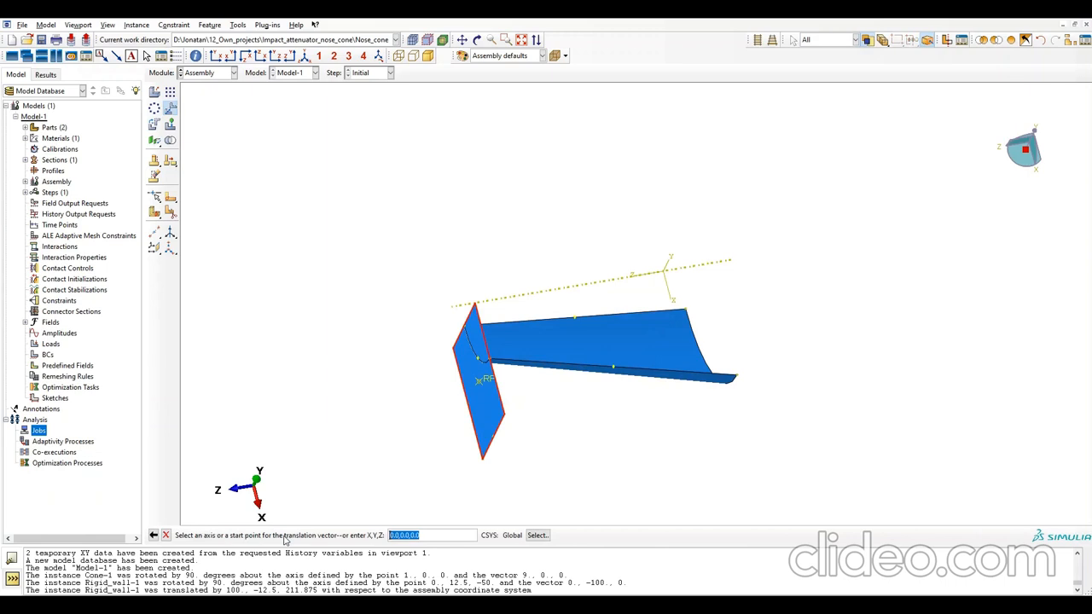
{"action": "left_click", "coordinate": [416, 535]}
{"action": "type", "text": "1"}
{"action": "key", "text": "Return"}
{"action": "double_click", "coordinate": [389, 534]}
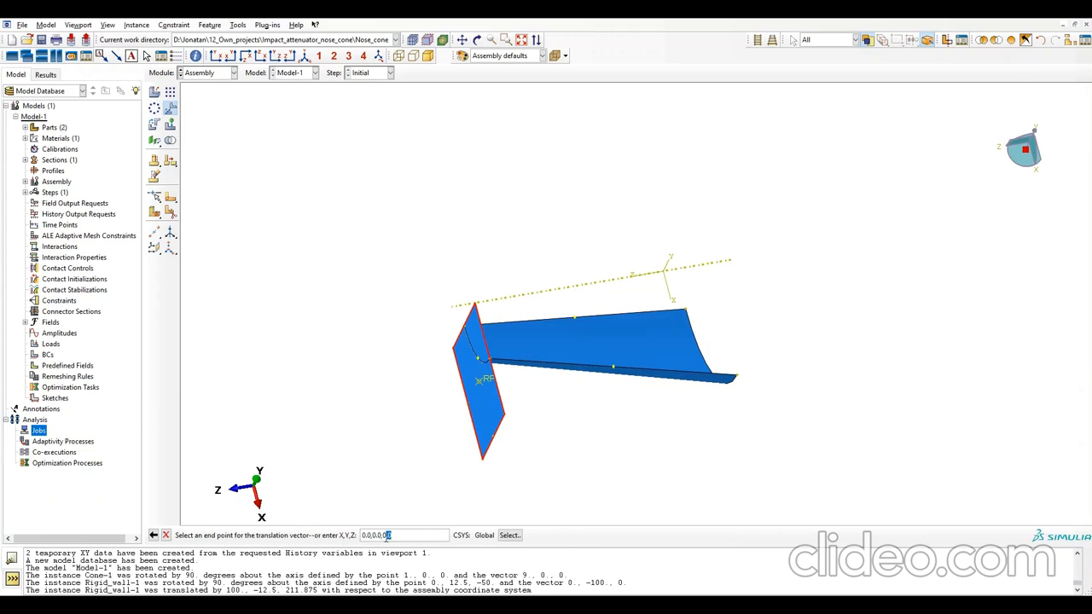
{"action": "type", "text": "2"}
{"action": "key", "text": "Return"}
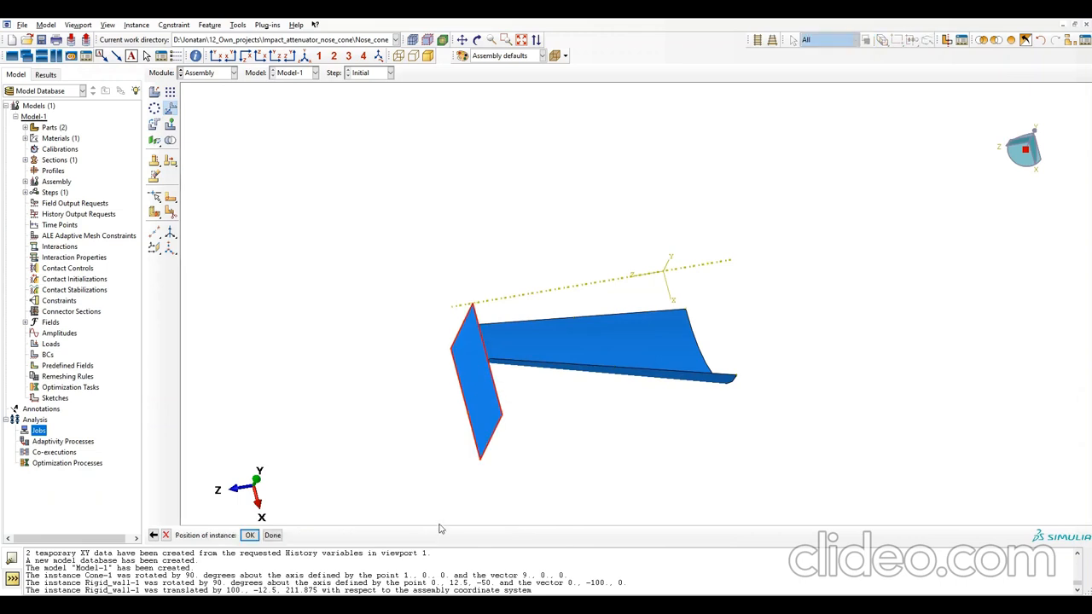
{"action": "left_click", "coordinate": [249, 535]}
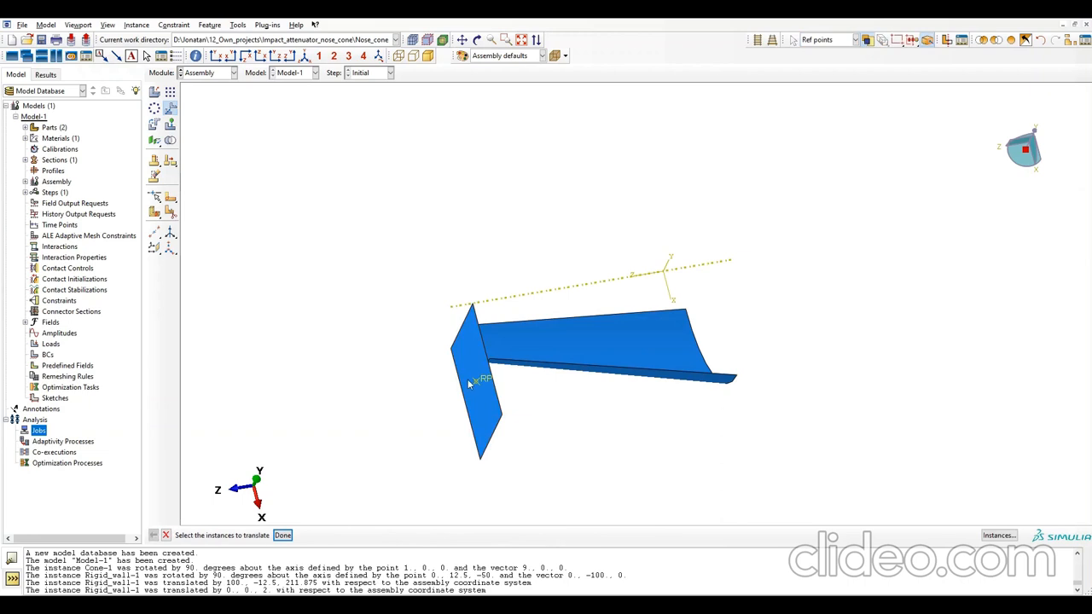
{"action": "left_click_drag", "start_coordinate": [522, 413], "coordinate": [500, 411], "text": "ctrl+alt"}
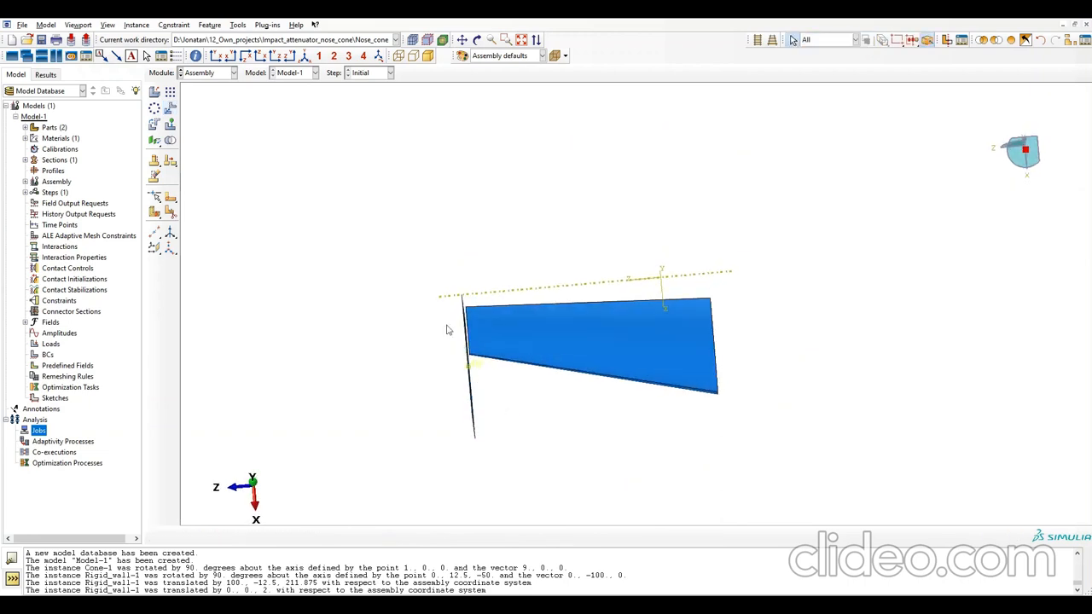
{"action": "left_click_drag", "start_coordinate": [721, 389], "coordinate": [751, 278], "text": "ctrl+alt"}
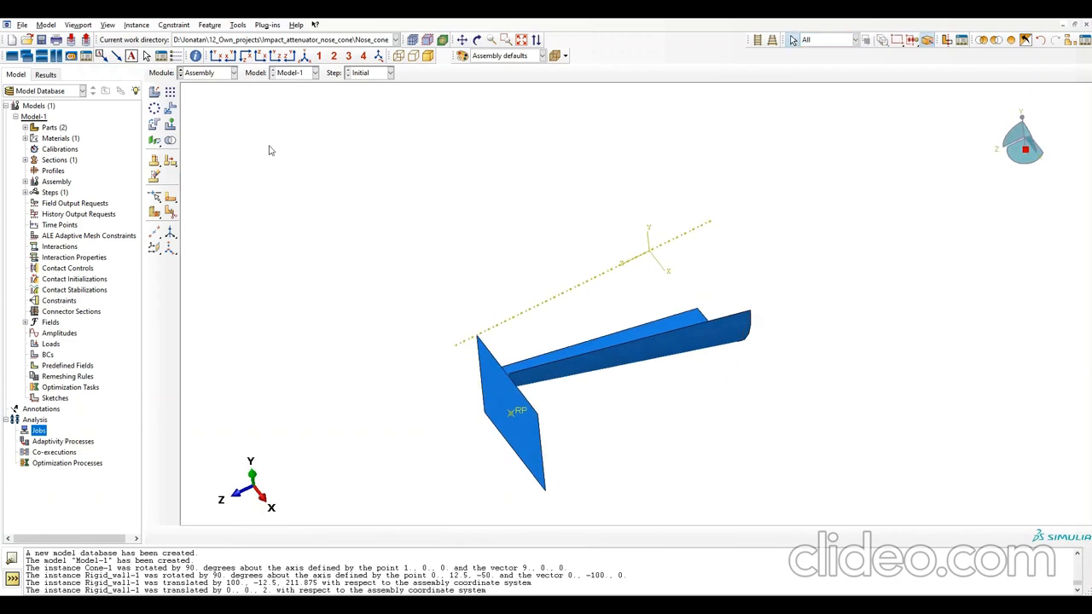
Switch to the Step module and create a Dynamic, Explicit step named Impact after Initial, with a time period of 0.05.
{"action": "left_click", "coordinate": [224, 74]}
{"action": "left_click", "coordinate": [209, 121]}
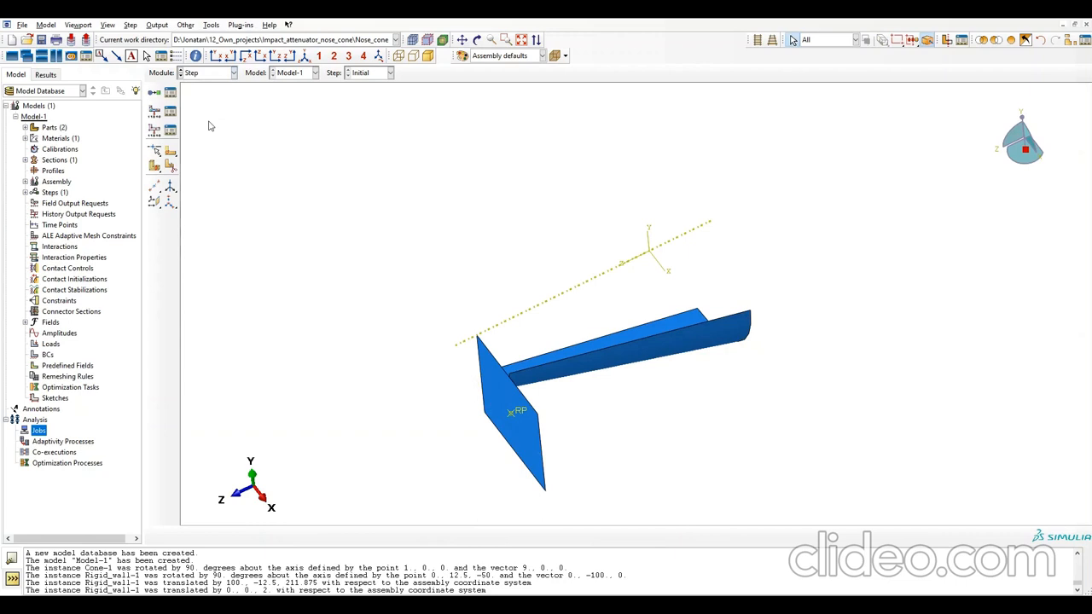
{"action": "left_click", "coordinate": [154, 93]}
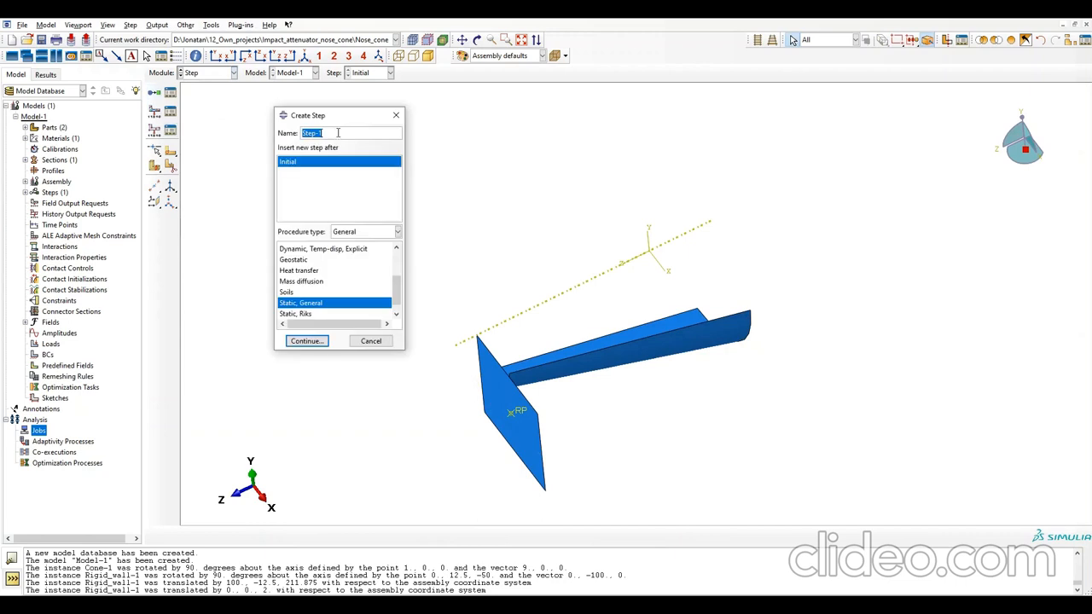
{"action": "key", "text": "BackSpace"}
{"action": "scroll", "coordinate": [353, 278], "scroll_direction": "up", "scroll_amount": 2}
{"action": "left_click", "coordinate": [314, 282]}
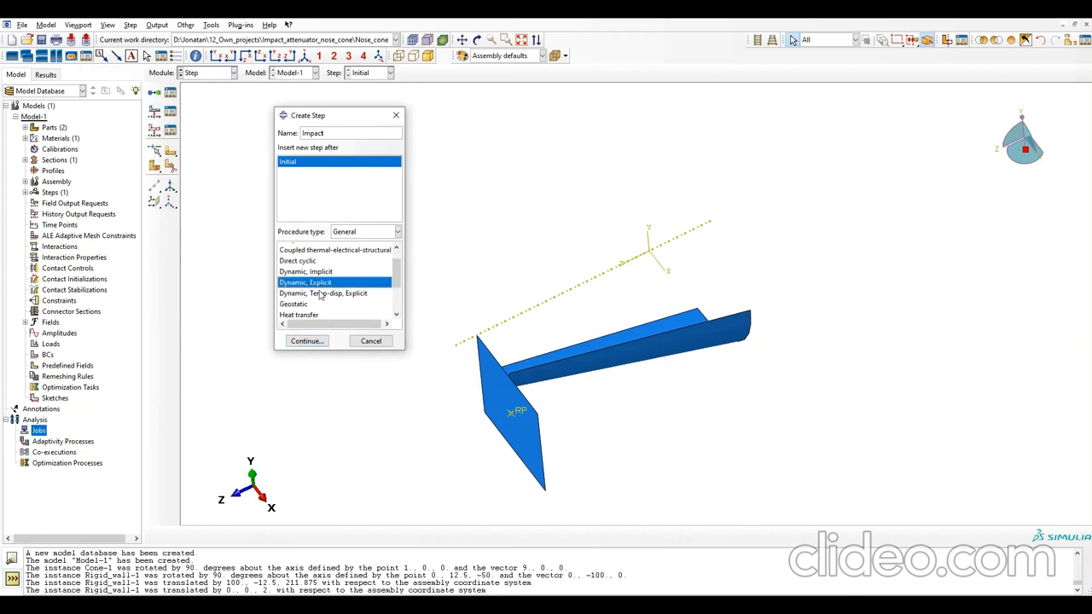
{"action": "left_click", "coordinate": [309, 341]}
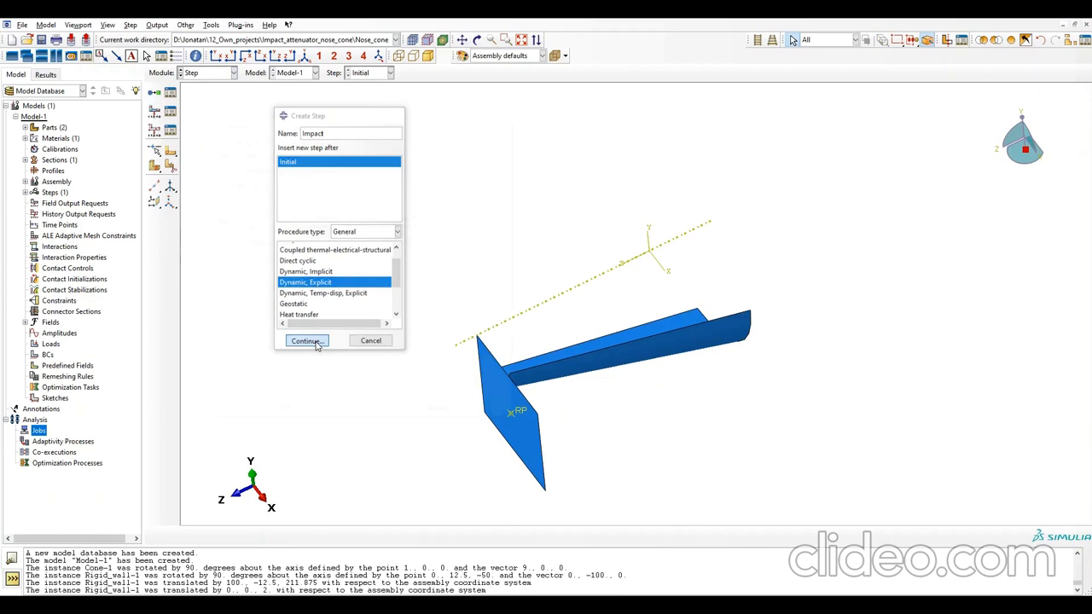
{"action": "double_click", "coordinate": [268, 195]}
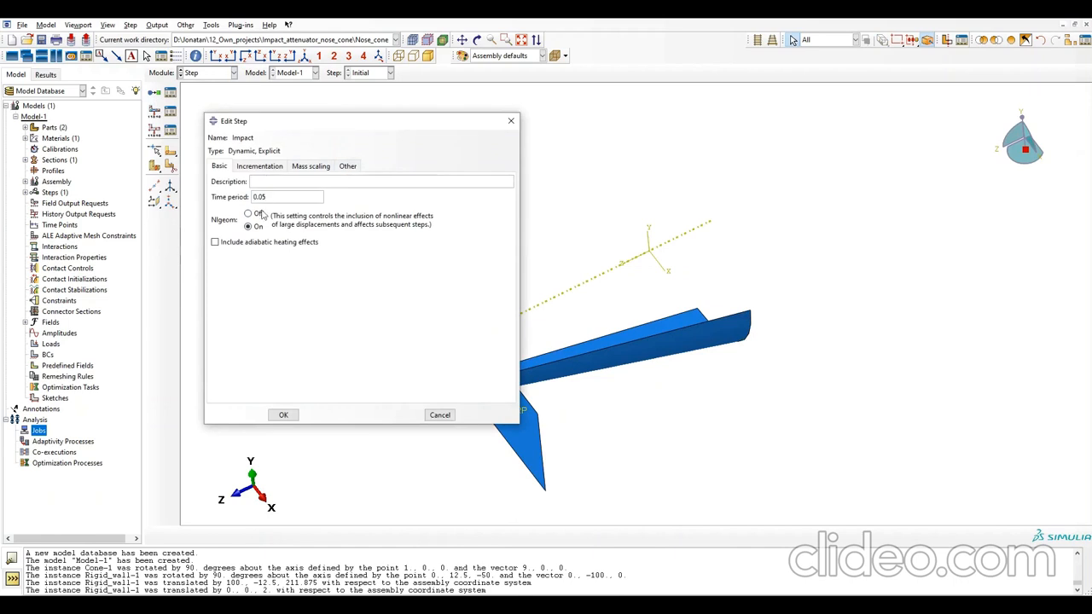
{"action": "left_click", "coordinate": [283, 414]}
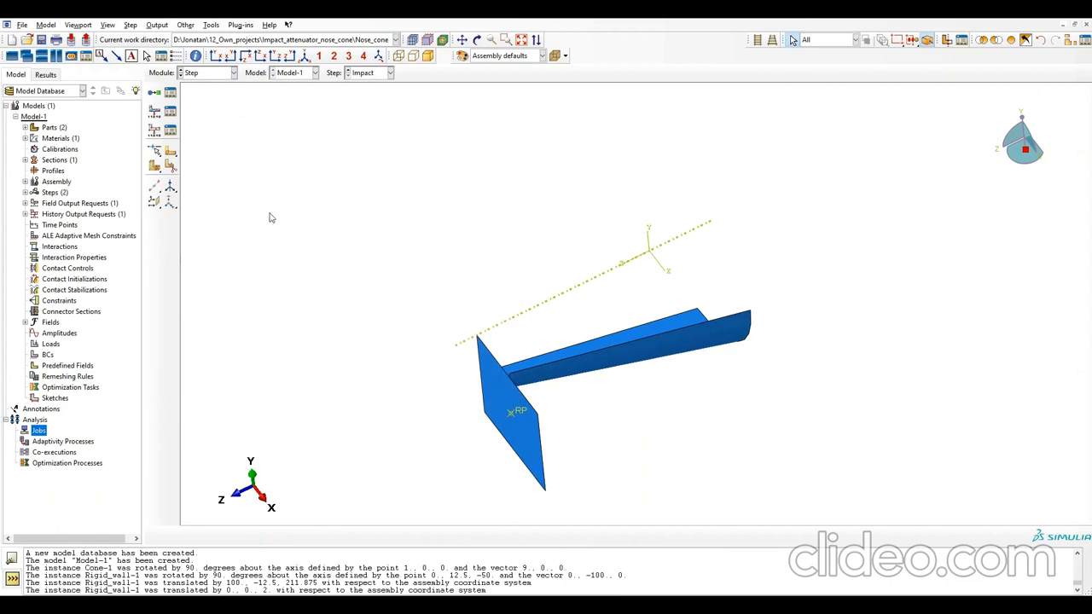
Switch to the Interaction module and create an assembly surface named Wall_surf on the purple side of the rigid wall face.
{"action": "left_click", "coordinate": [224, 75]}
{"action": "left_click", "coordinate": [209, 130]}
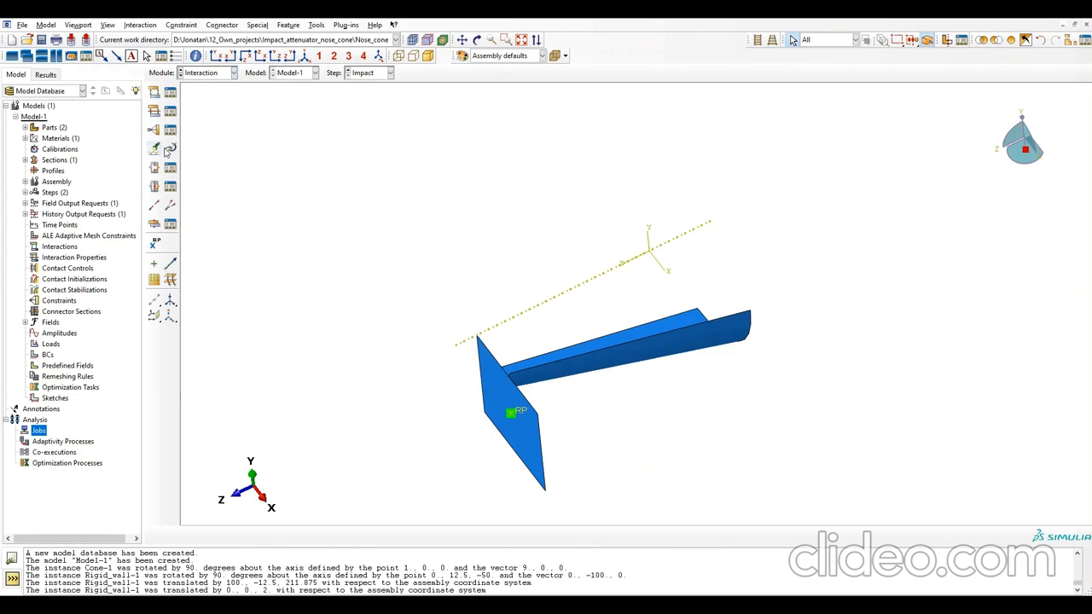
{"action": "left_click", "coordinate": [25, 182]}
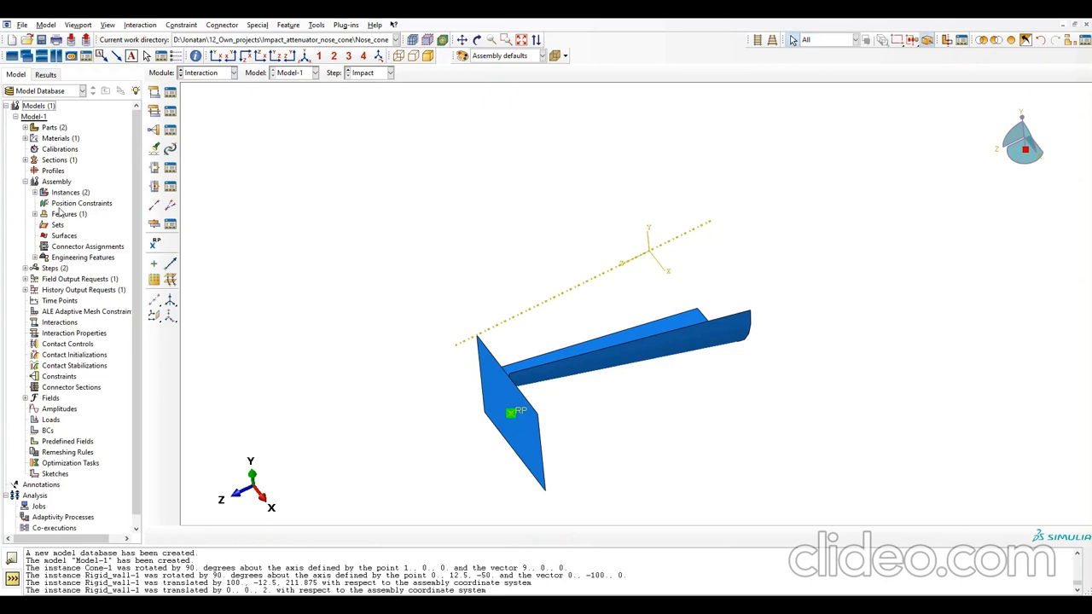
{"action": "left_click", "coordinate": [60, 235]}
{"action": "right_click", "coordinate": [63, 236]}
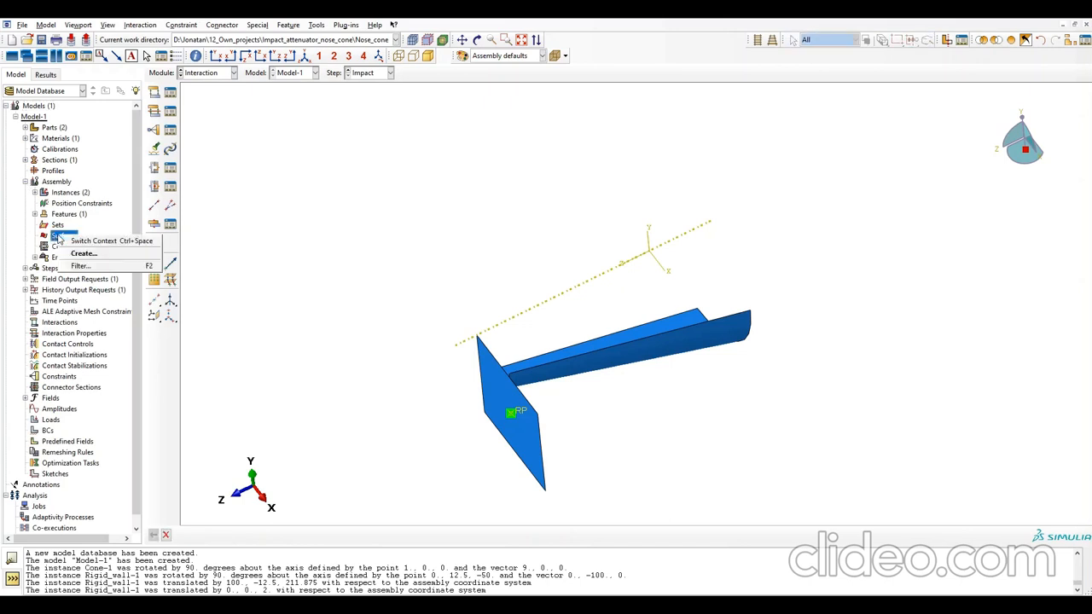
{"action": "left_click", "coordinate": [82, 253]}
{"action": "type", "text": "W"}
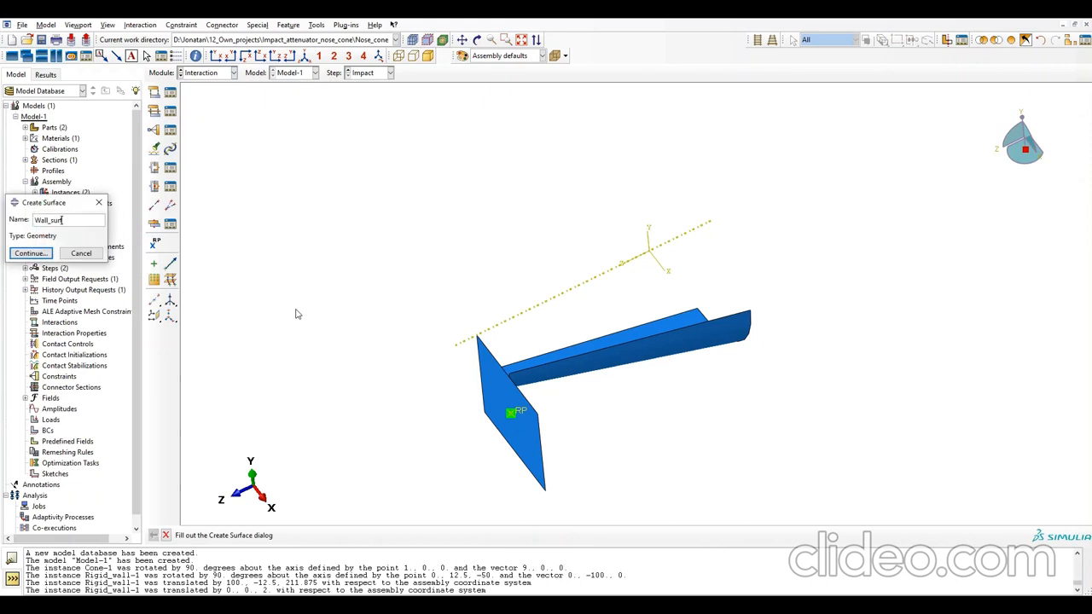
{"action": "type", "text": "all_surf"}
{"action": "left_click", "coordinate": [30, 253]}
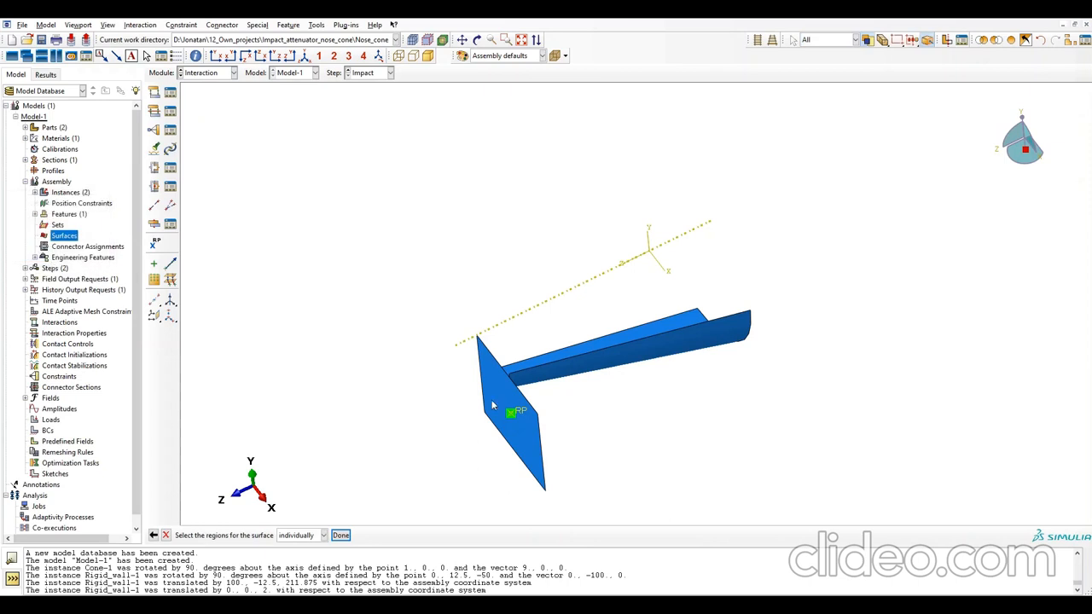
{"action": "left_click", "coordinate": [342, 537]}
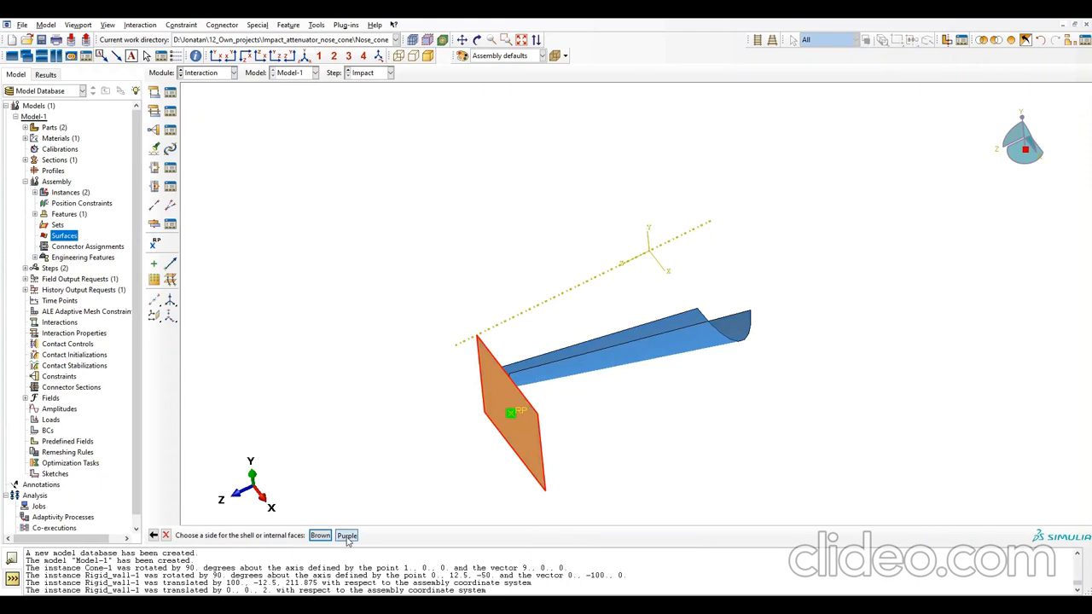
{"action": "left_click", "coordinate": [341, 535]}
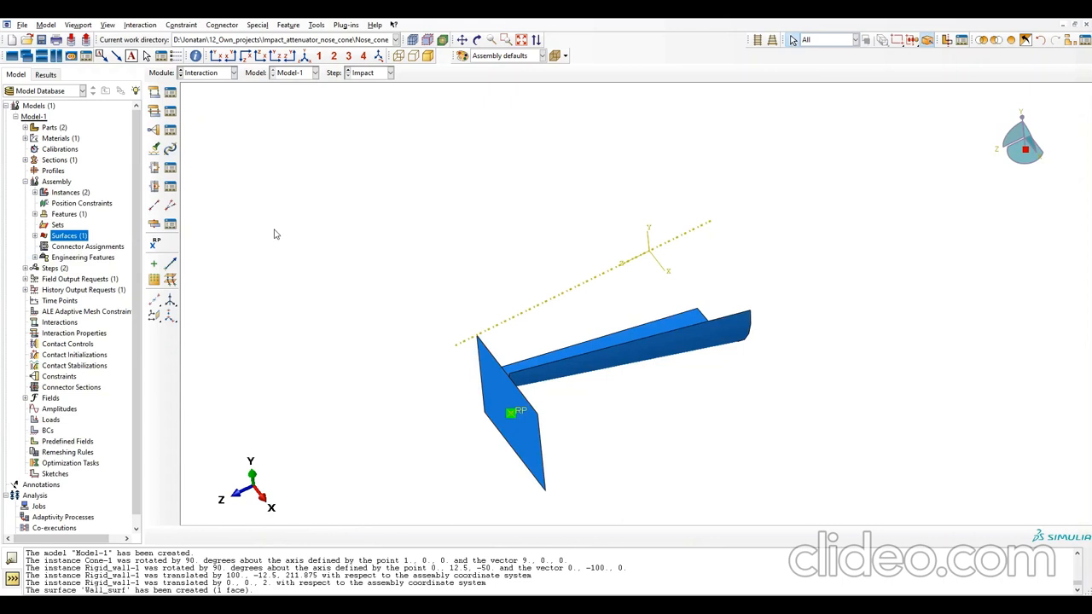
Create a Contact interaction property named Friction with tangential behavior using the Penalty formulation and a friction coefficient of 0.2.
{"action": "left_click", "coordinate": [154, 130]}
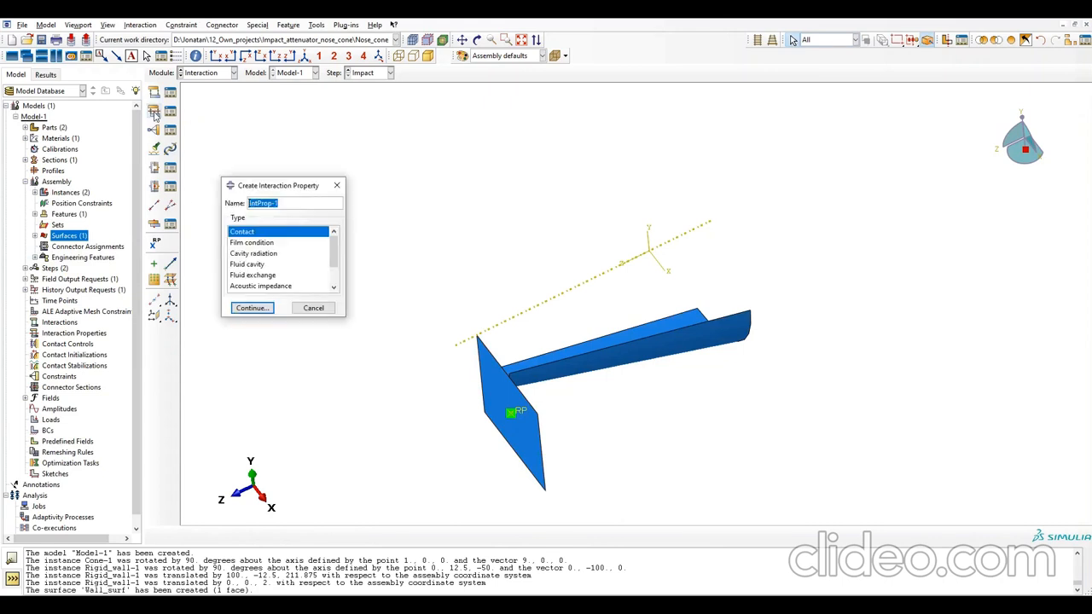
{"action": "type", "text": "Friction"}
{"action": "left_click", "coordinate": [277, 309]}
{"action": "left_click", "coordinate": [240, 179]}
{"action": "left_click", "coordinate": [256, 189]}
{"action": "left_click", "coordinate": [306, 216]}
{"action": "left_click", "coordinate": [302, 239]}
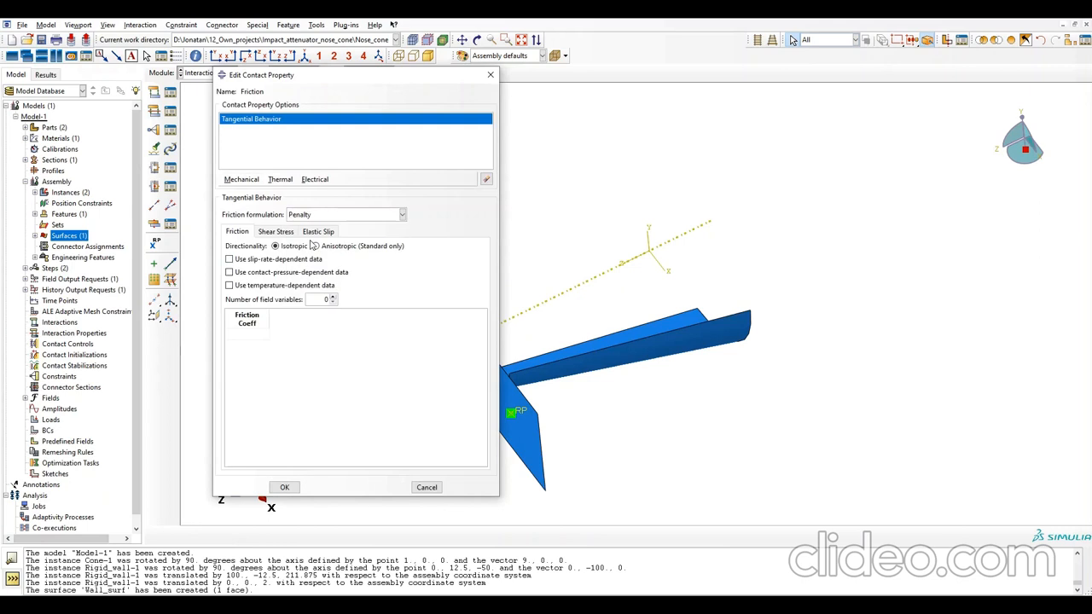
{"action": "left_click", "coordinate": [263, 334]}
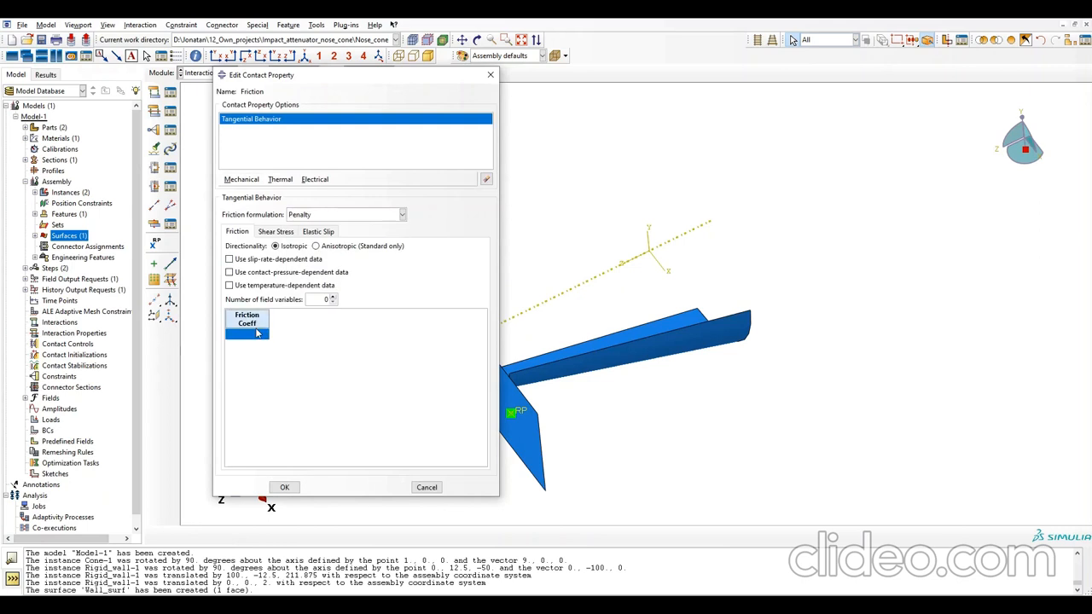
{"action": "double_click", "coordinate": [256, 336]}
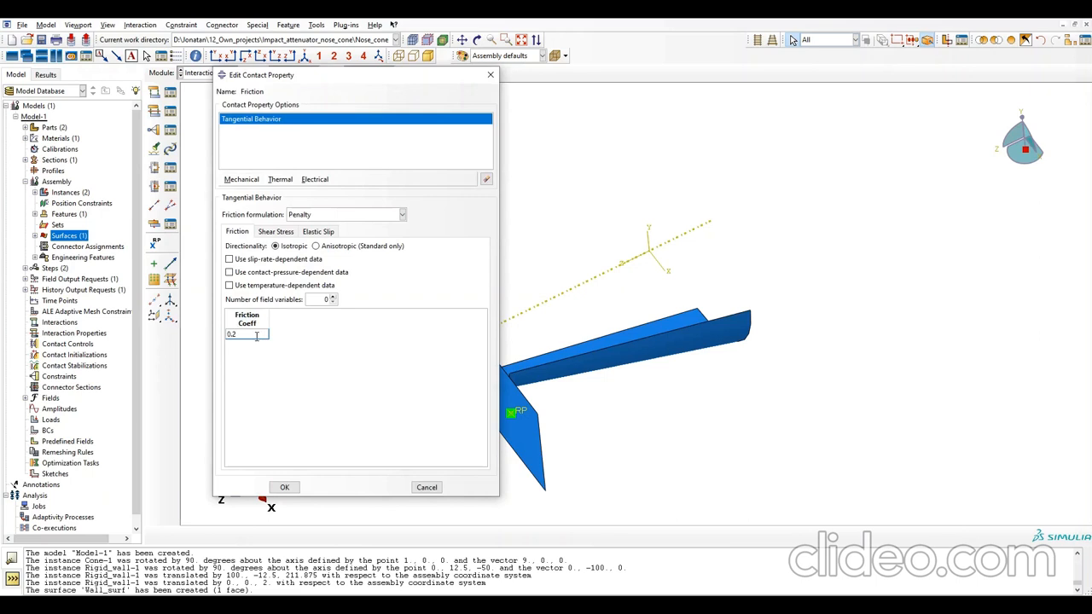
{"action": "left_click", "coordinate": [274, 393]}
Add normal behavior with "Hard" Contact and separation allowed to the Friction property, and finish the property.
{"action": "left_click", "coordinate": [242, 179]}
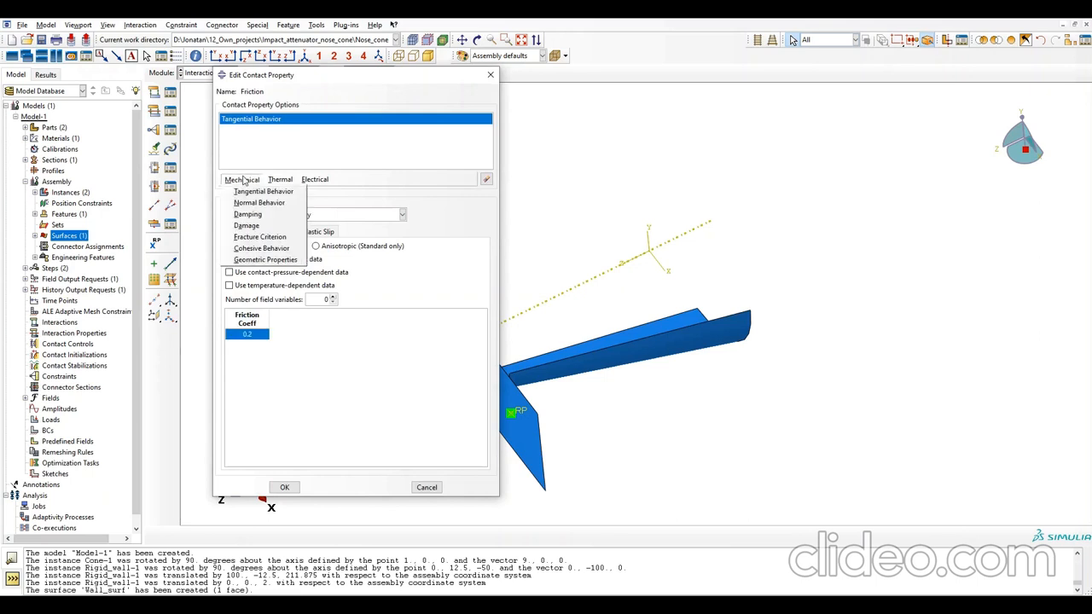
{"action": "left_click", "coordinate": [260, 205]}
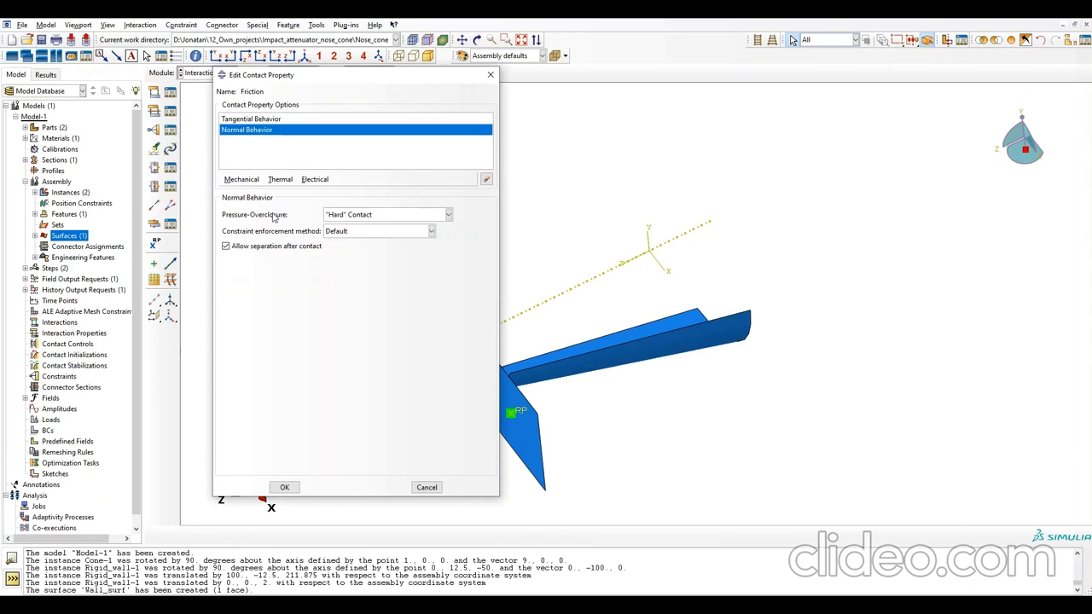
{"action": "left_click", "coordinate": [285, 488]}
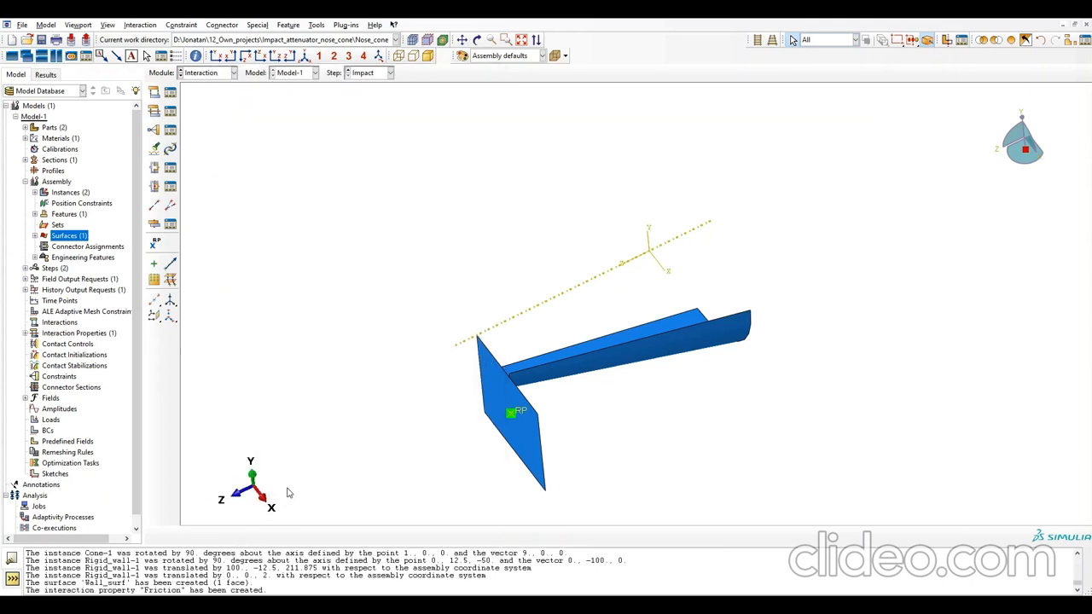
Create a General contact (Explicit) interaction in the Impact step for All with self, with Friction as the global property assignment.
{"action": "left_click", "coordinate": [155, 93]}
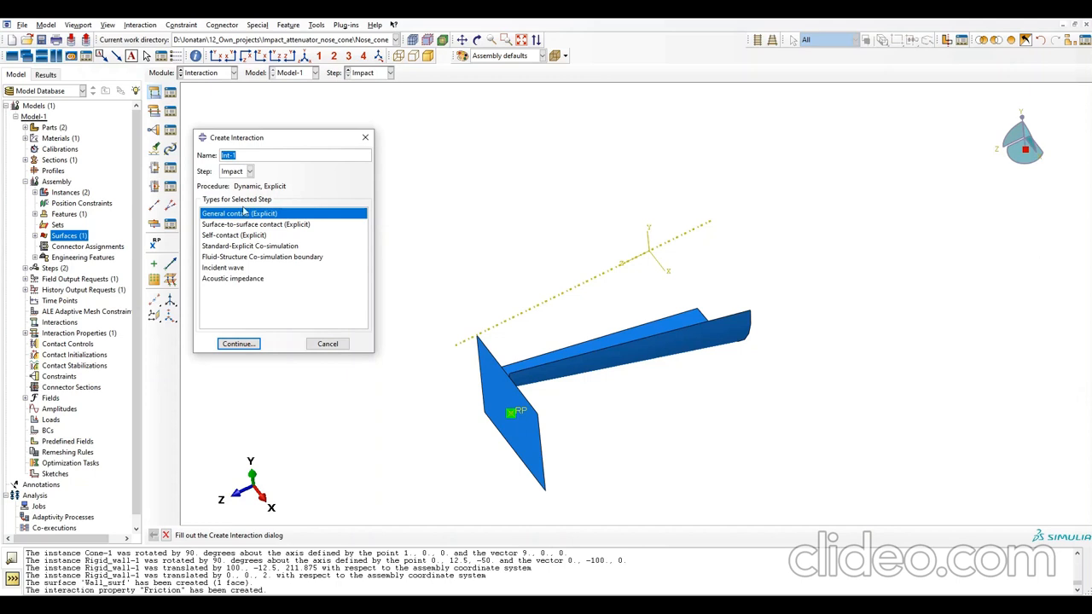
{"action": "left_click", "coordinate": [248, 344]}
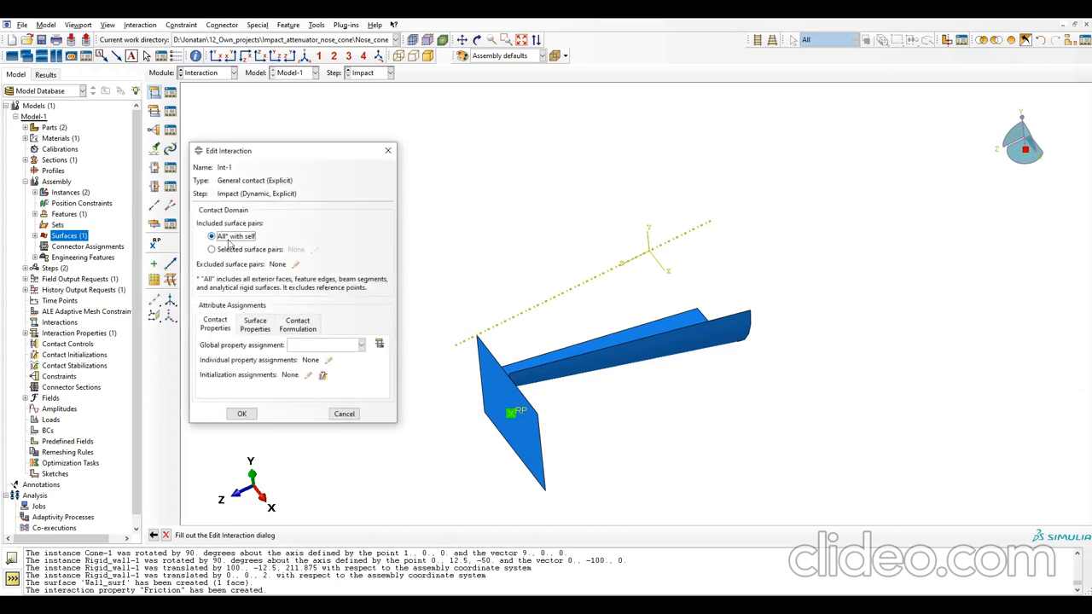
{"action": "left_click", "coordinate": [338, 348]}
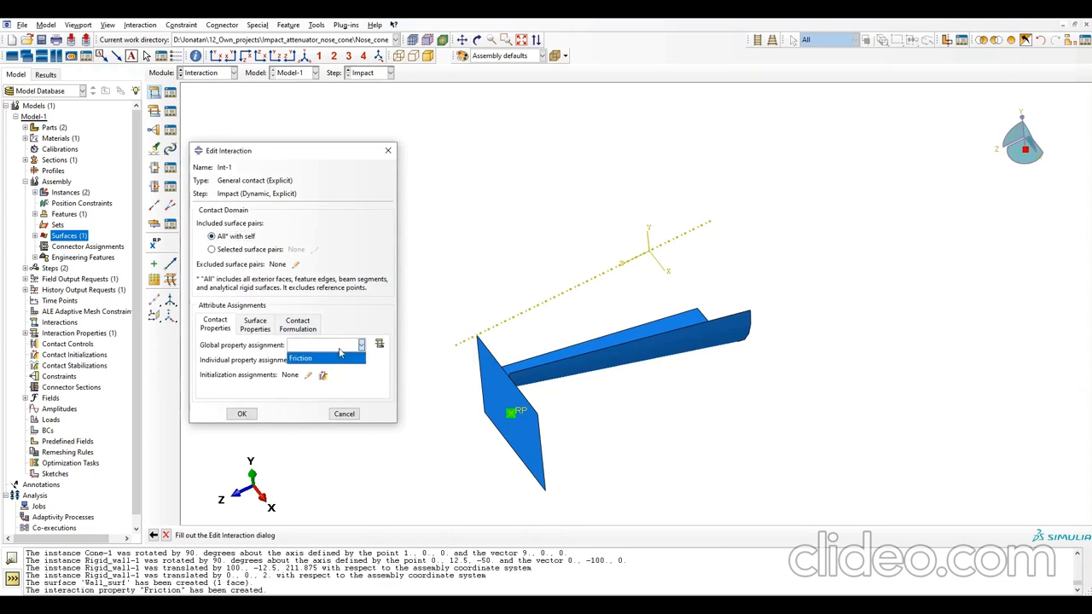
{"action": "left_click", "coordinate": [356, 357]}
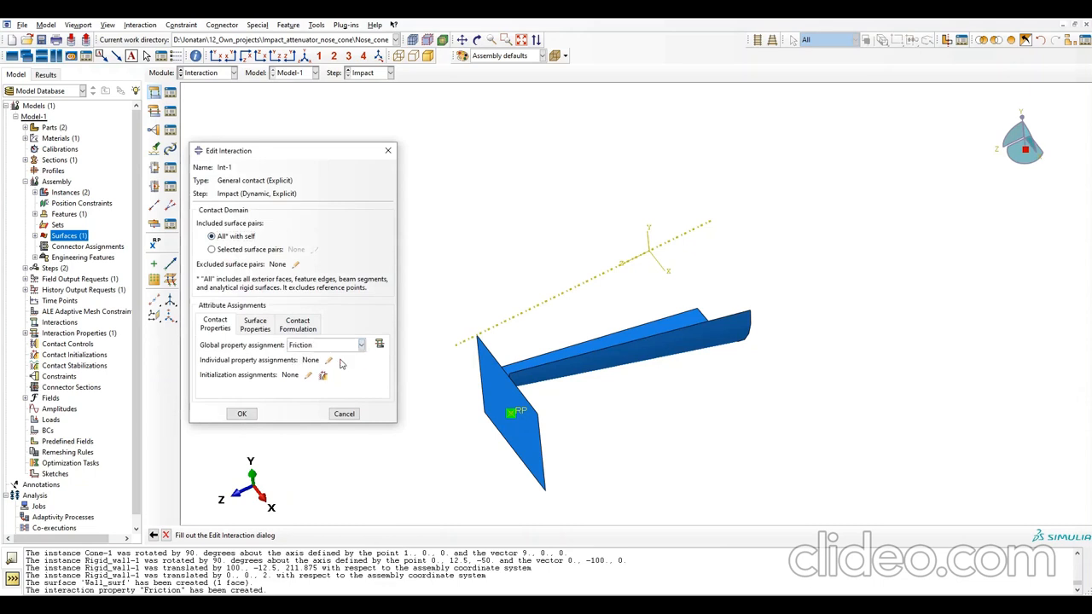
{"action": "left_click", "coordinate": [242, 415]}
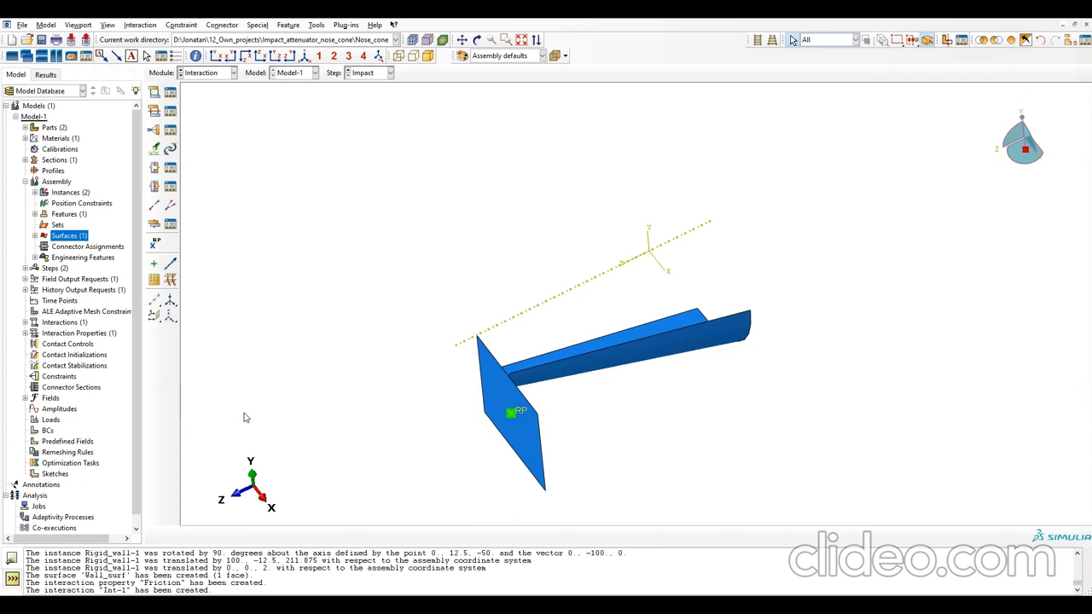
Switch to the Load module and create an ENCASTRE boundary condition named Encastre in the Impact step on the cone's wide-end arc edge.
{"action": "left_click", "coordinate": [205, 75]}
{"action": "left_click", "coordinate": [212, 139]}
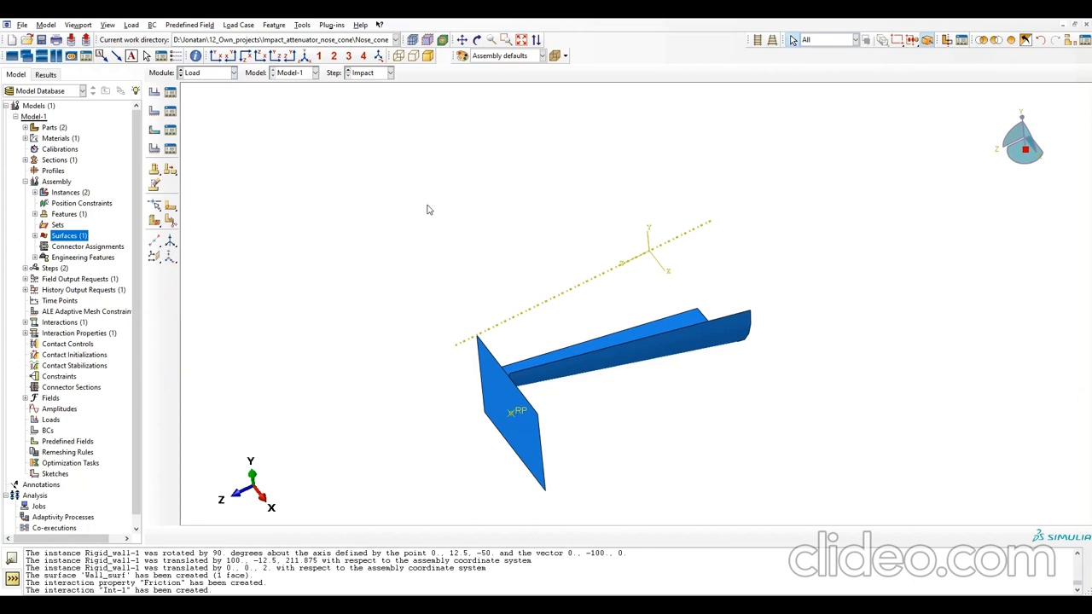
{"action": "left_click", "coordinate": [155, 130]}
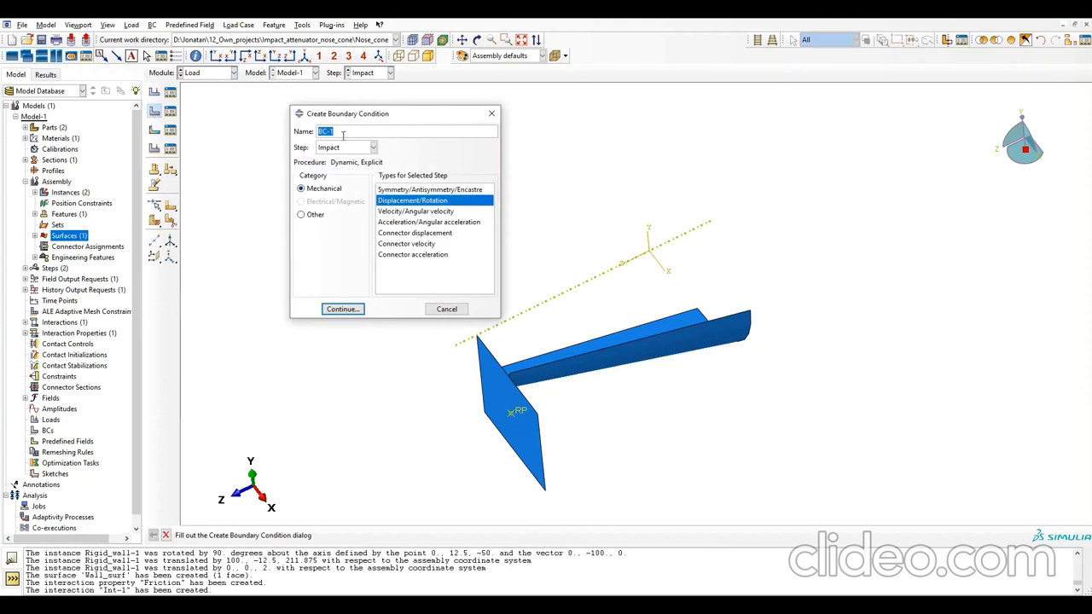
{"action": "type", "text": "Encastre"}
{"action": "left_click", "coordinate": [396, 189]}
{"action": "left_click", "coordinate": [356, 312]}
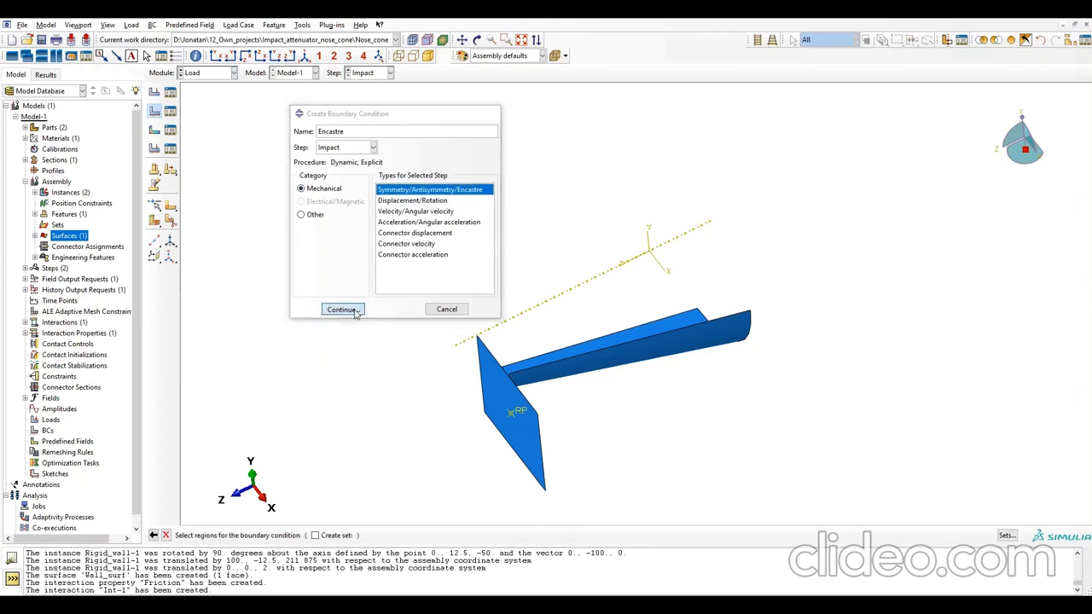
{"action": "left_click", "coordinate": [691, 305]}
{"action": "left_click", "coordinate": [372, 535]}
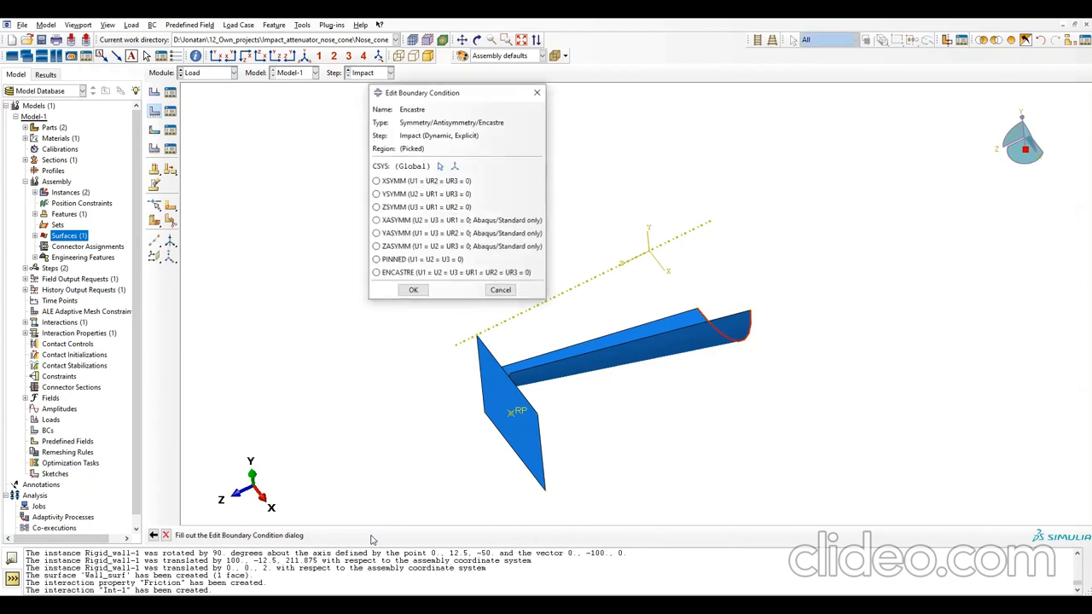
{"action": "left_click", "coordinate": [384, 272]}
{"action": "left_click", "coordinate": [413, 290]}
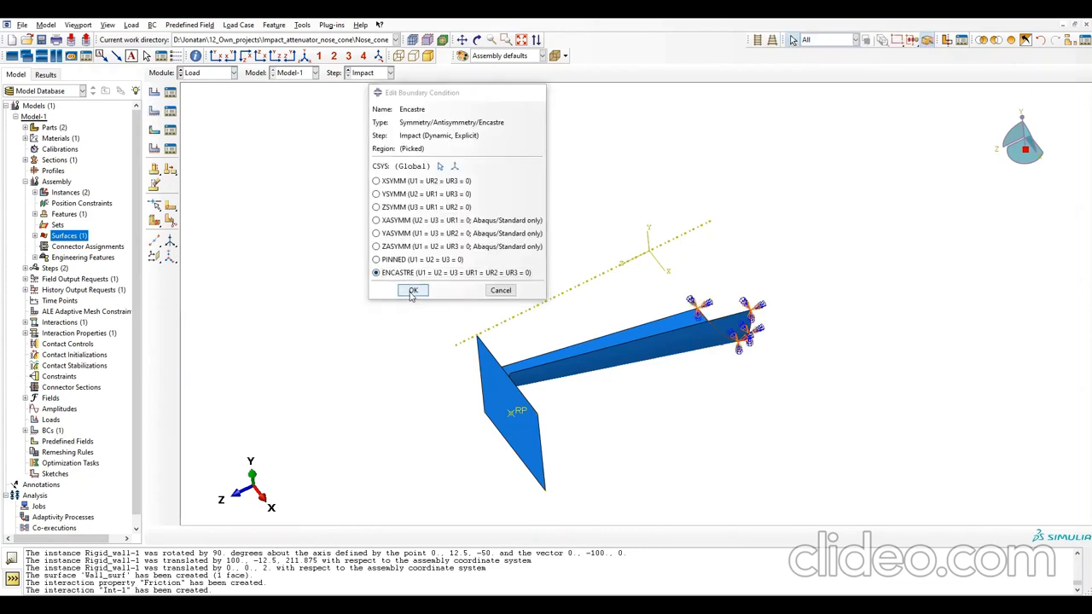
Create a symmetry boundary condition named X_Sym in the Impact step with XSYMM on the cone's far straight longitudinal edge.
{"action": "left_click", "coordinate": [154, 111]}
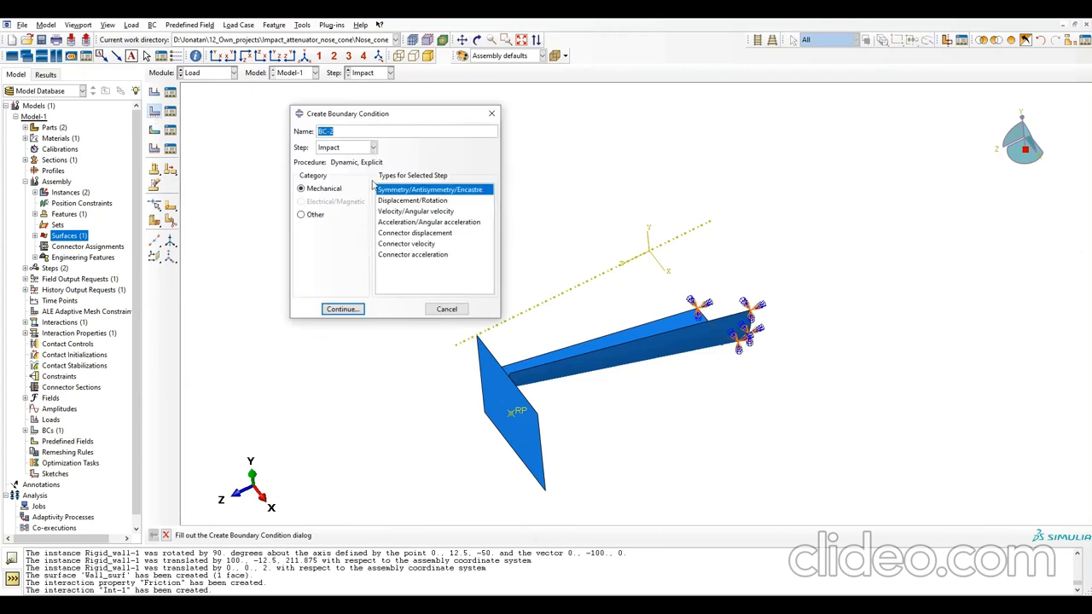
{"action": "type", "text": "X_Sym"}
{"action": "left_click", "coordinate": [343, 309]}
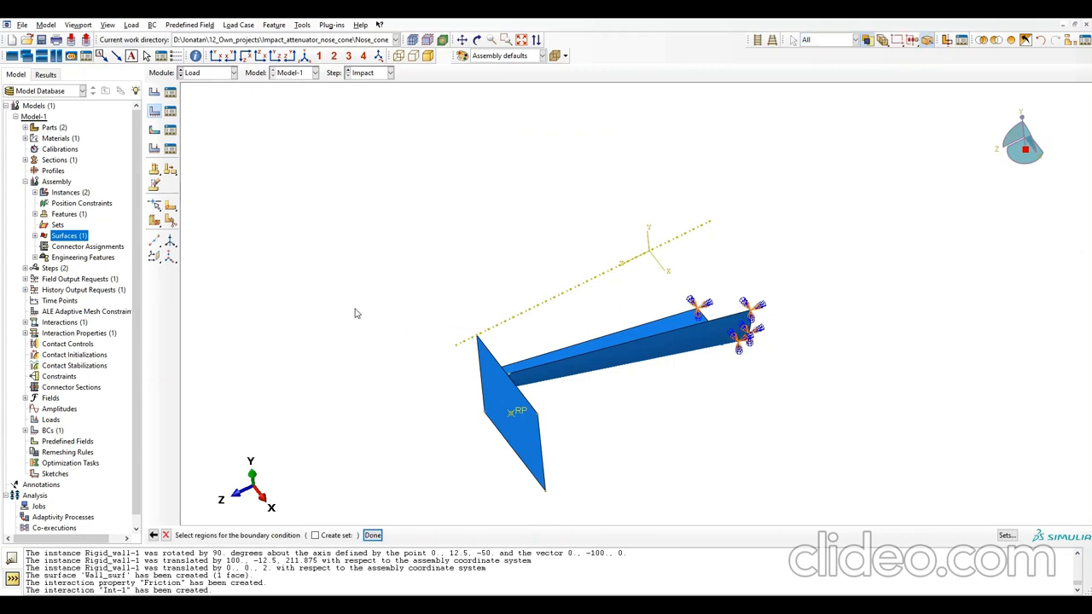
{"action": "left_click", "coordinate": [614, 328]}
{"action": "left_click", "coordinate": [373, 535]}
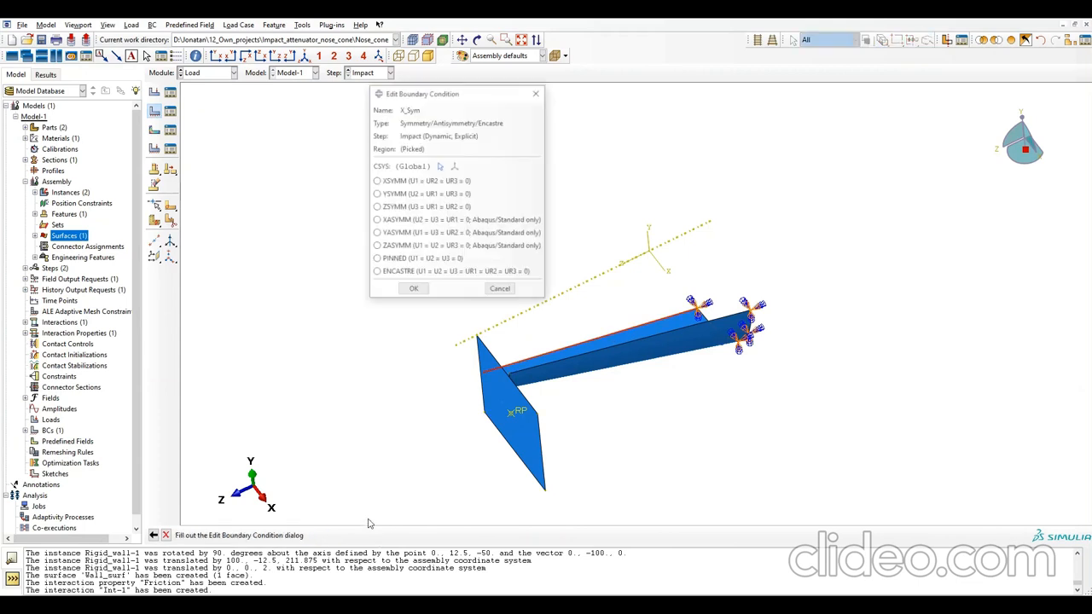
{"action": "left_click", "coordinate": [392, 185]}
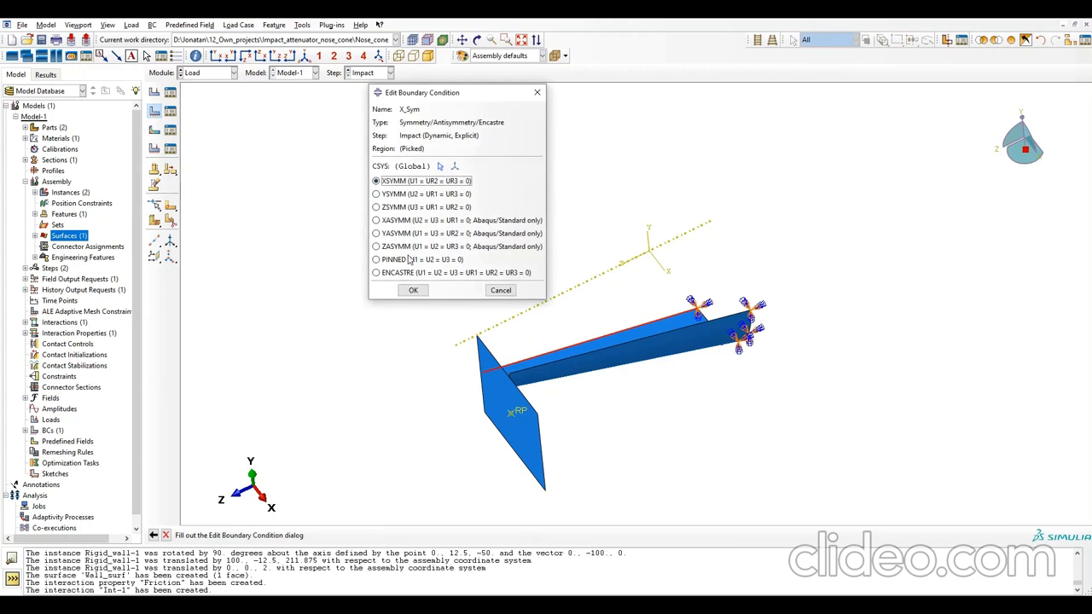
{"action": "left_click", "coordinate": [413, 291]}
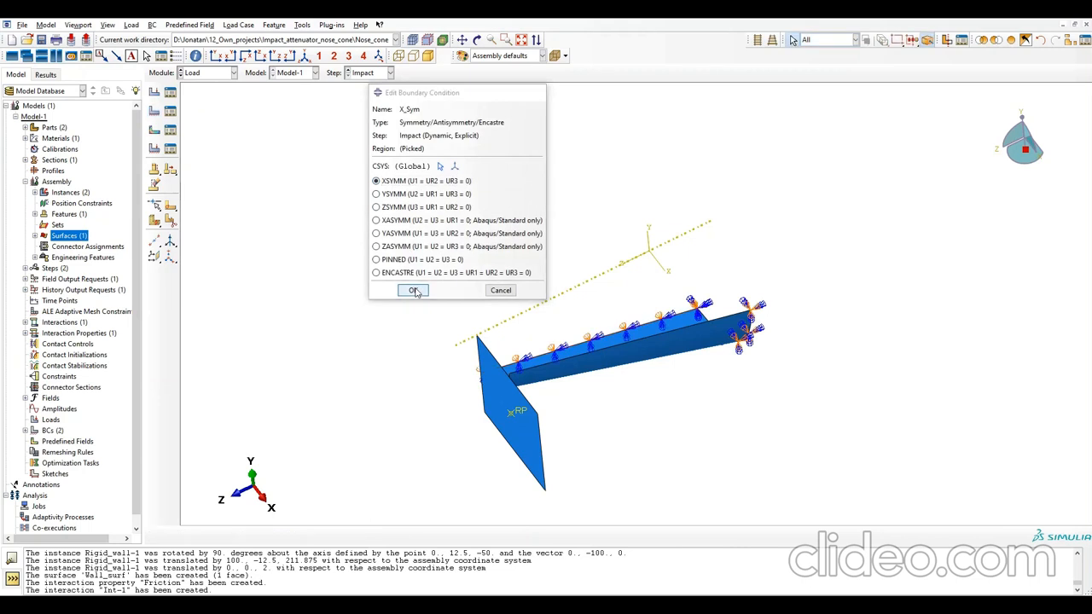
Create a symmetry boundary condition named Y_Sym in the Impact step with YSYMM on the cone's near straight longitudinal edge.
{"action": "left_click", "coordinate": [154, 111]}
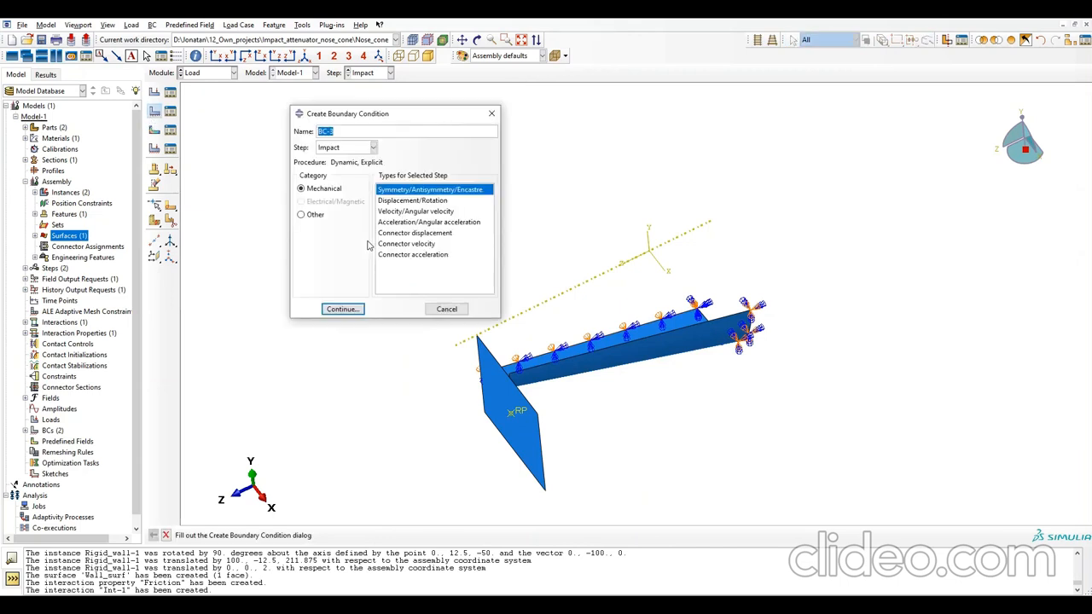
{"action": "type", "text": "Y_Sym"}
{"action": "left_click", "coordinate": [351, 308]}
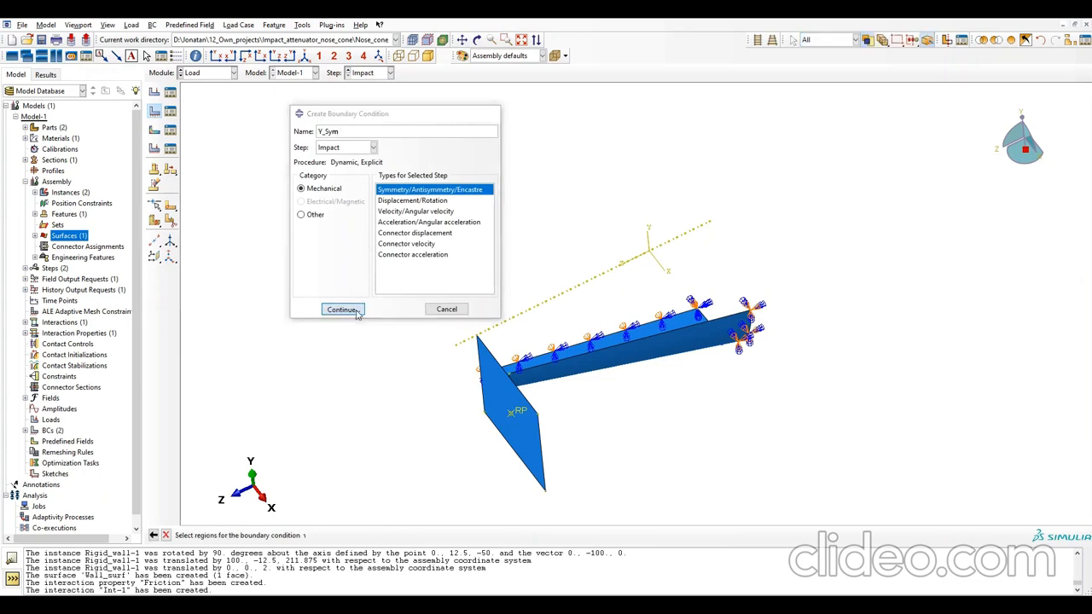
{"action": "left_click", "coordinate": [642, 338]}
{"action": "left_click", "coordinate": [372, 535]}
{"action": "left_click", "coordinate": [391, 196]}
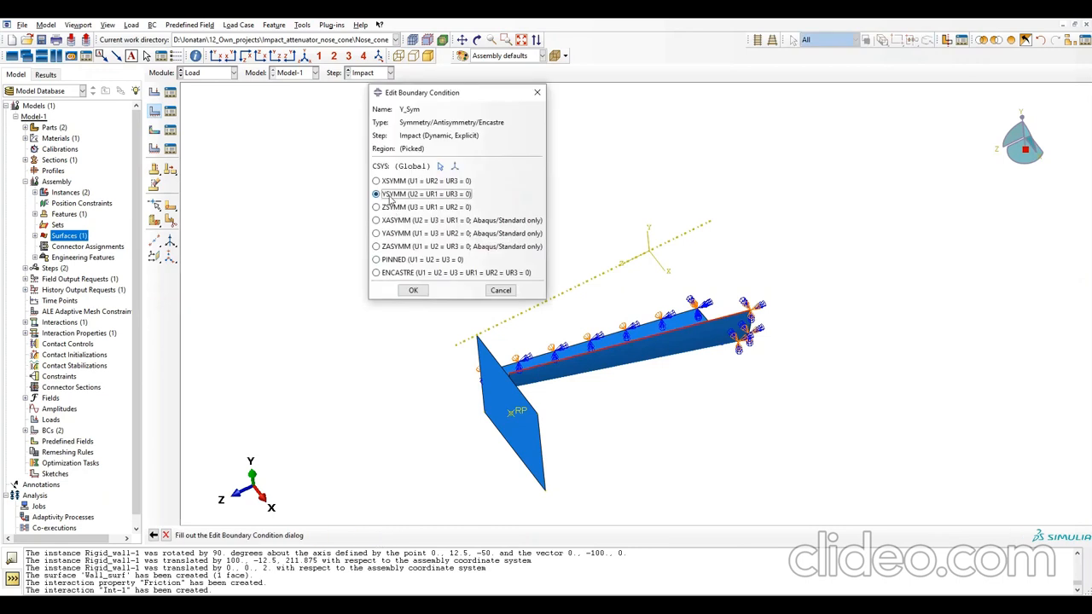
{"action": "left_click", "coordinate": [418, 292]}
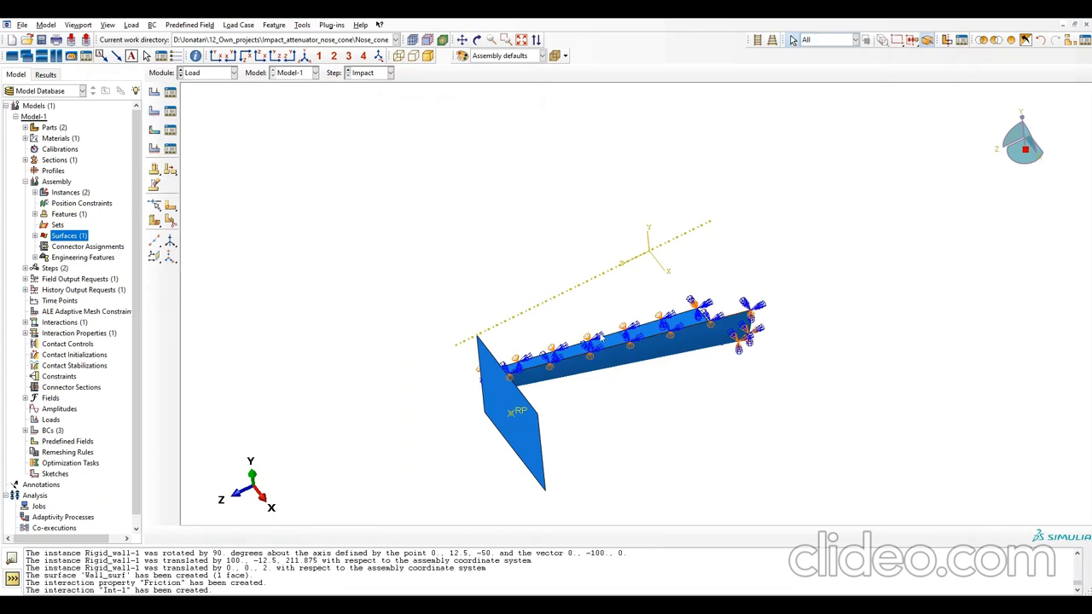
Create a Displacement/Rotation boundary condition named Wall_BC in the Impact step on the rigid wall's reference point.
{"action": "mouse_move", "coordinate": [585, 333]}
{"action": "left_mouse_down", "text": "ctrl+alt"}
{"action": "mouse_move", "coordinate": [603, 389]}
{"action": "mouse_move", "coordinate": [594, 345]}
{"action": "left_mouse_up", "text": "ctrl+alt"}
{"action": "left_click", "coordinate": [154, 112]}
{"action": "type", "text": "Wall_BC"}
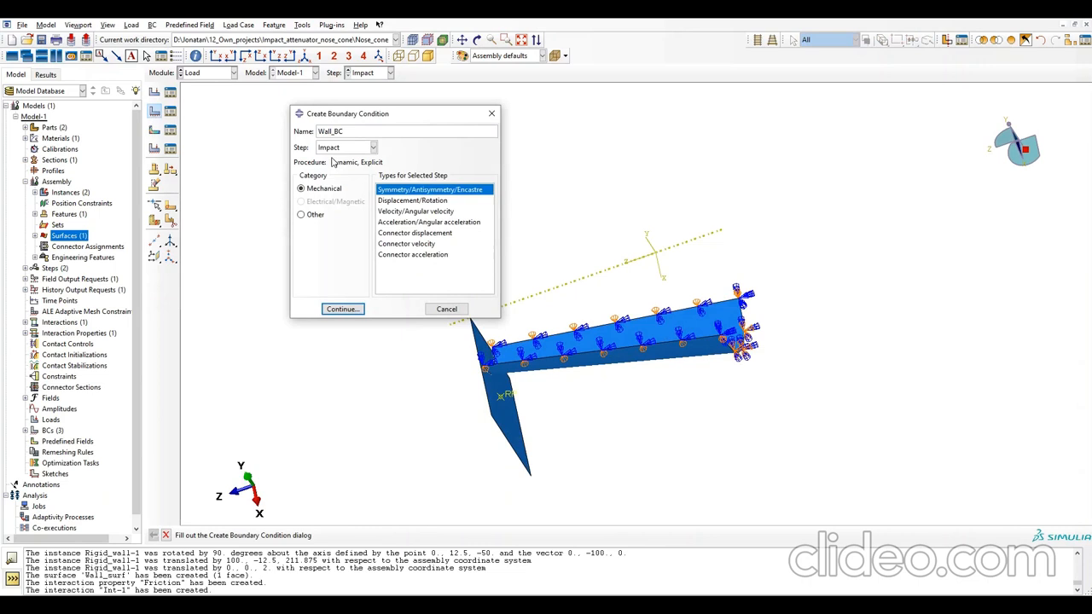
{"action": "left_click", "coordinate": [399, 202]}
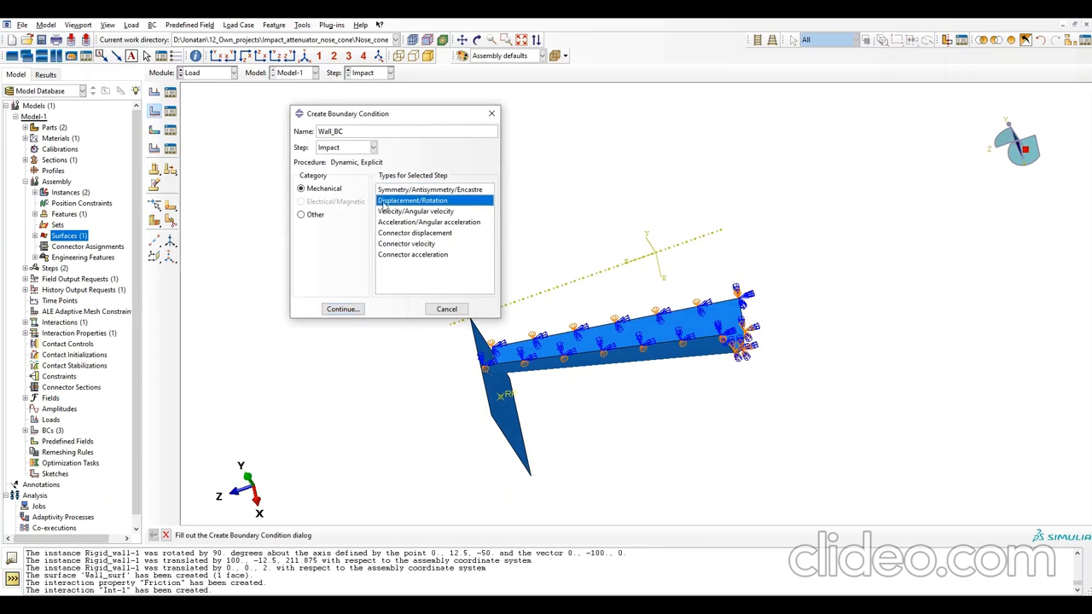
{"action": "left_click", "coordinate": [344, 309]}
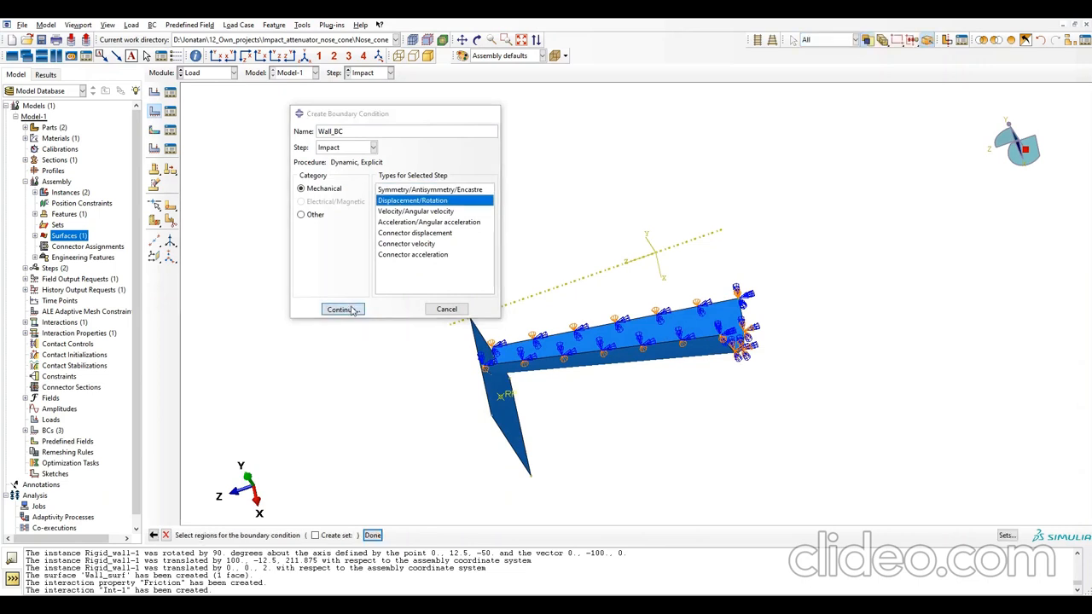
{"action": "left_click", "coordinate": [502, 401]}
{"action": "left_click", "coordinate": [373, 535]}
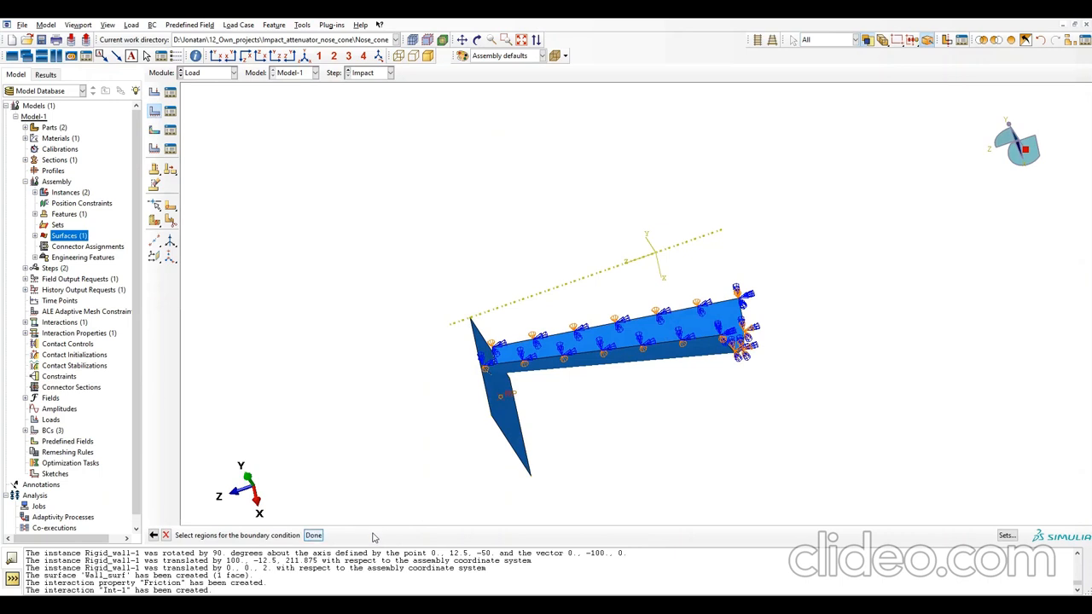
Constrain U1, U2, UR1, UR2 and UR3 to 0 in Wall_BC, leaving U3 free.
{"action": "left_click", "coordinate": [278, 261]}
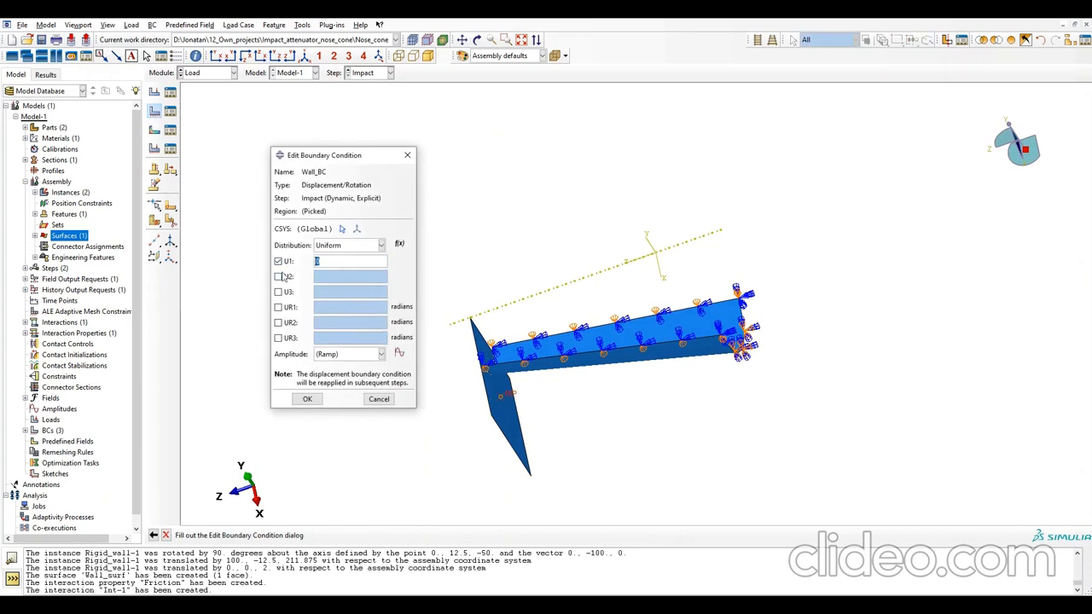
{"action": "left_click", "coordinate": [278, 276]}
{"action": "left_click", "coordinate": [278, 307]}
{"action": "left_click", "coordinate": [278, 322]}
{"action": "left_click", "coordinate": [278, 338]}
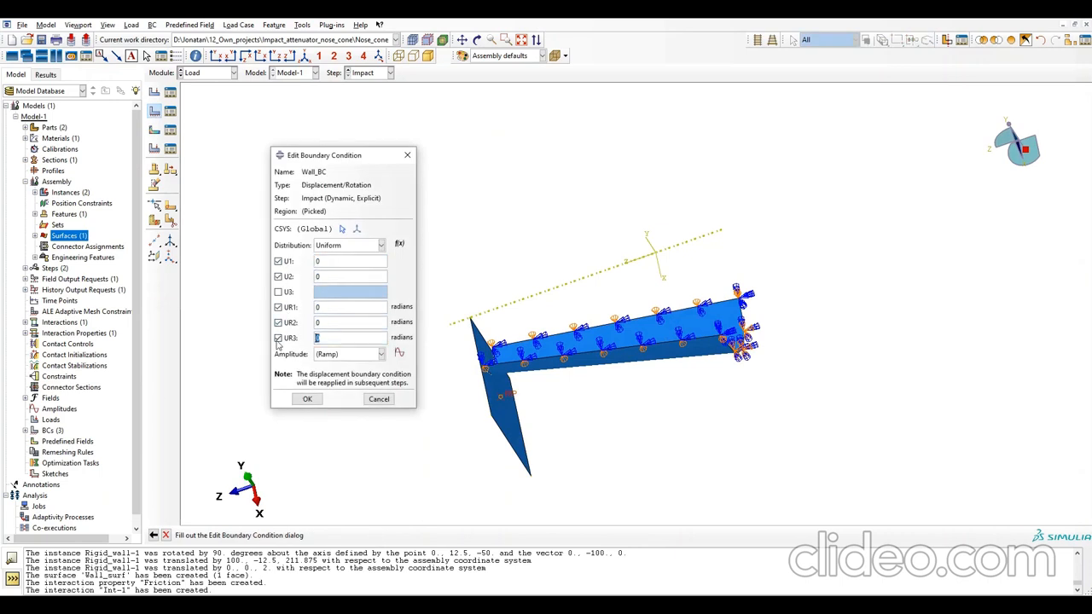
{"action": "left_click", "coordinate": [307, 399]}
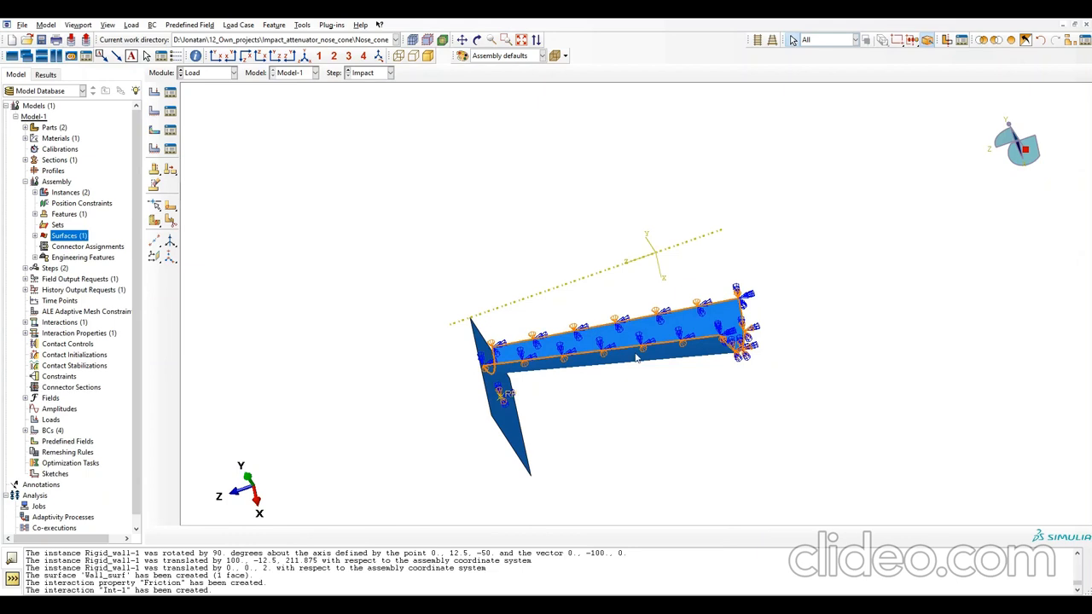
Start a mechanical Velocity predefined field named Initial_speed in the Initial step.
{"action": "key", "text": "F2"}
{"action": "left_click_drag", "start_coordinate": [673, 372], "coordinate": [690, 308]}
{"action": "key", "text": "Escape"}
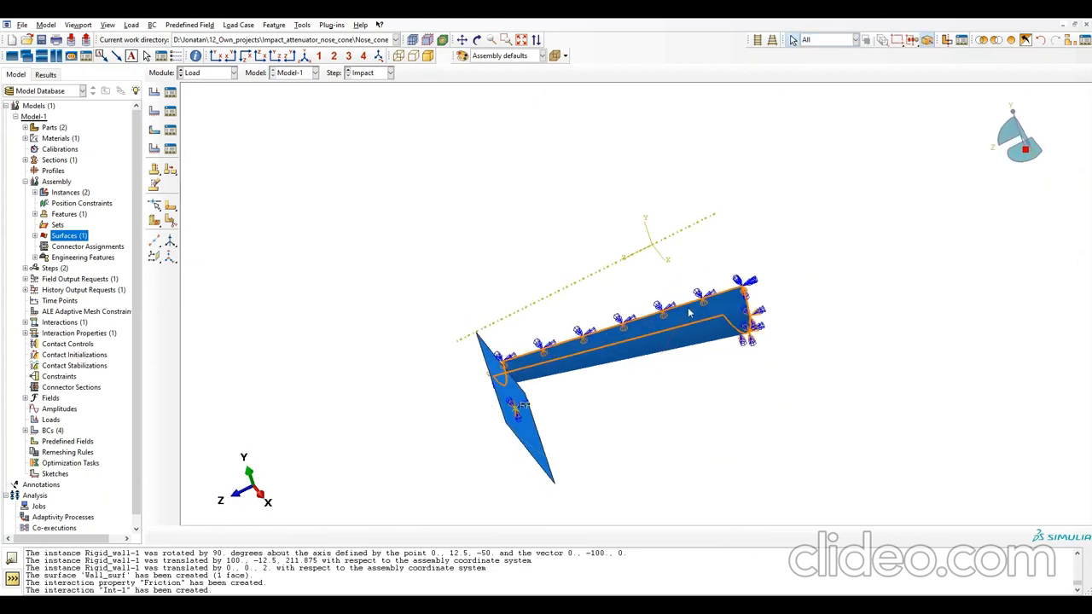
{"action": "left_click", "coordinate": [155, 130]}
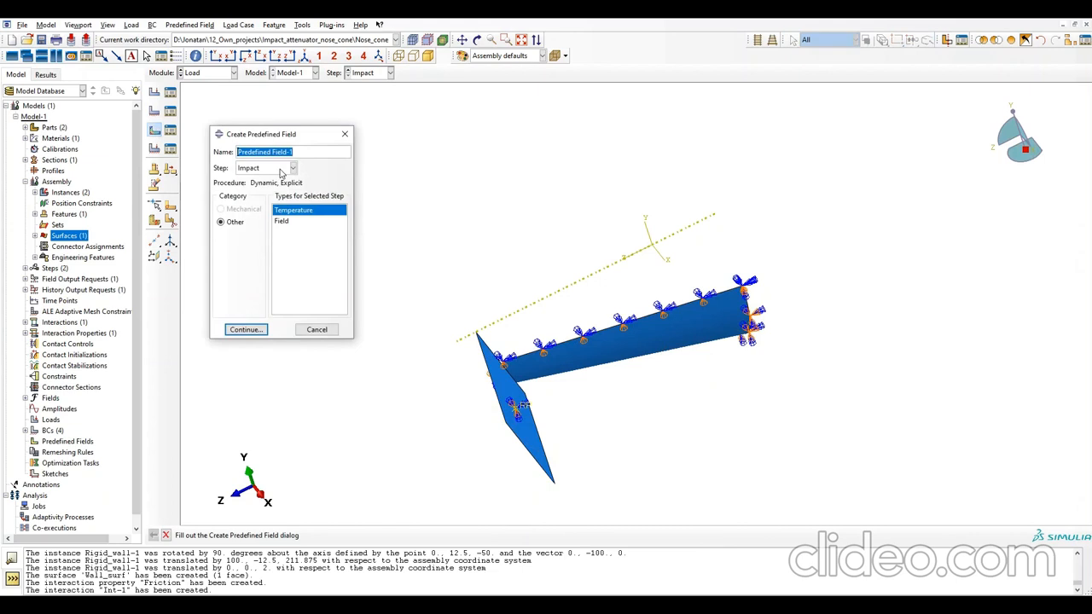
{"action": "type", "text": "Initial_speed"}
{"action": "left_click", "coordinate": [278, 168]}
{"action": "left_click", "coordinate": [270, 182]}
{"action": "left_click", "coordinate": [269, 210]}
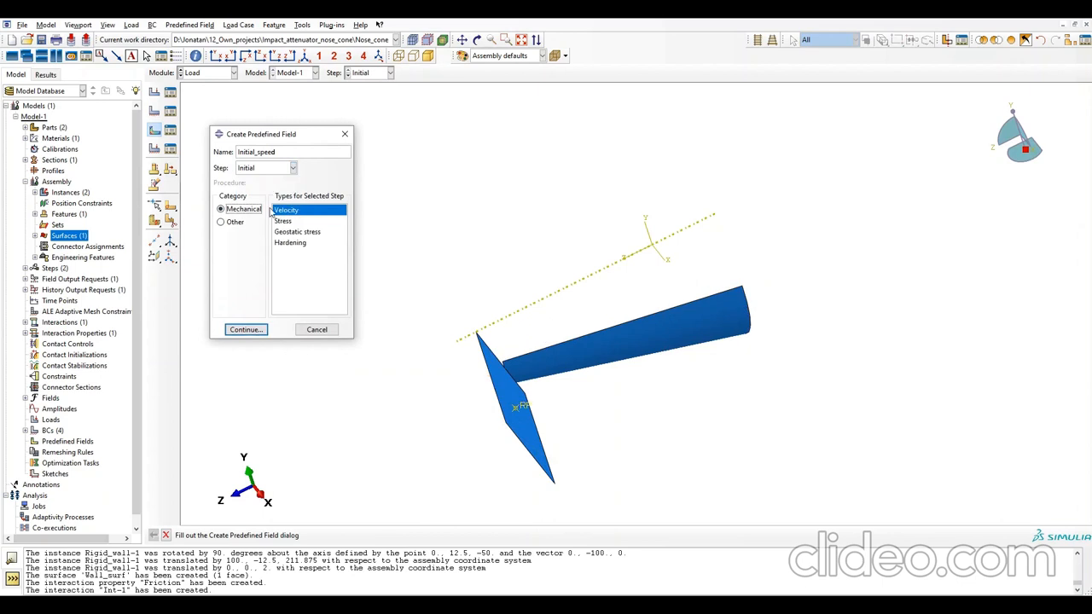
{"action": "left_click", "coordinate": [246, 329]}
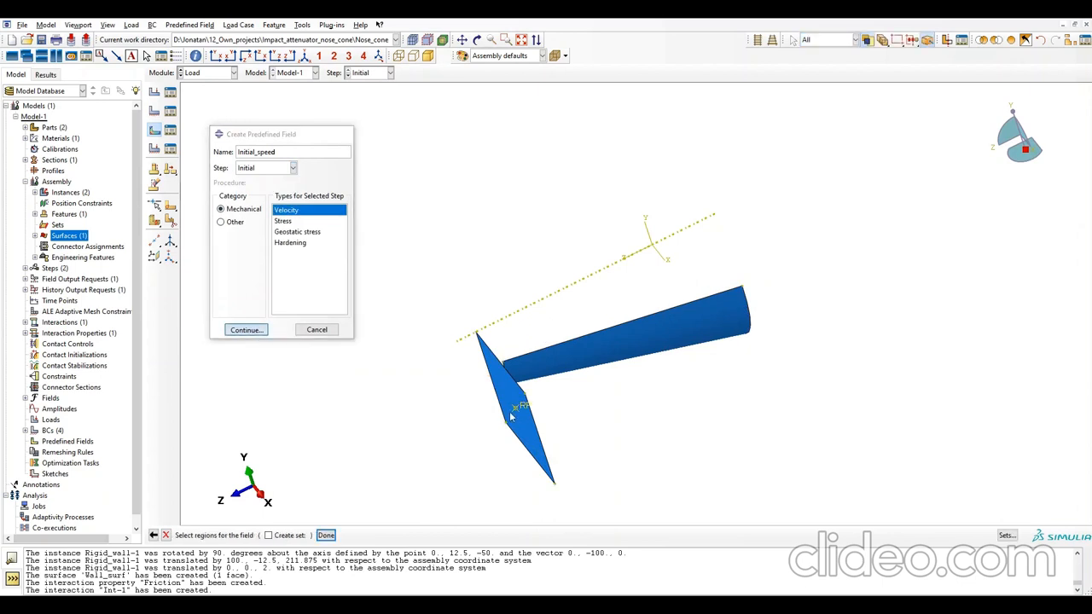
Apply the Initial_speed field to the rigid wall's reference point with a translational velocity V3 of -7000.
{"action": "left_click", "coordinate": [326, 535]}
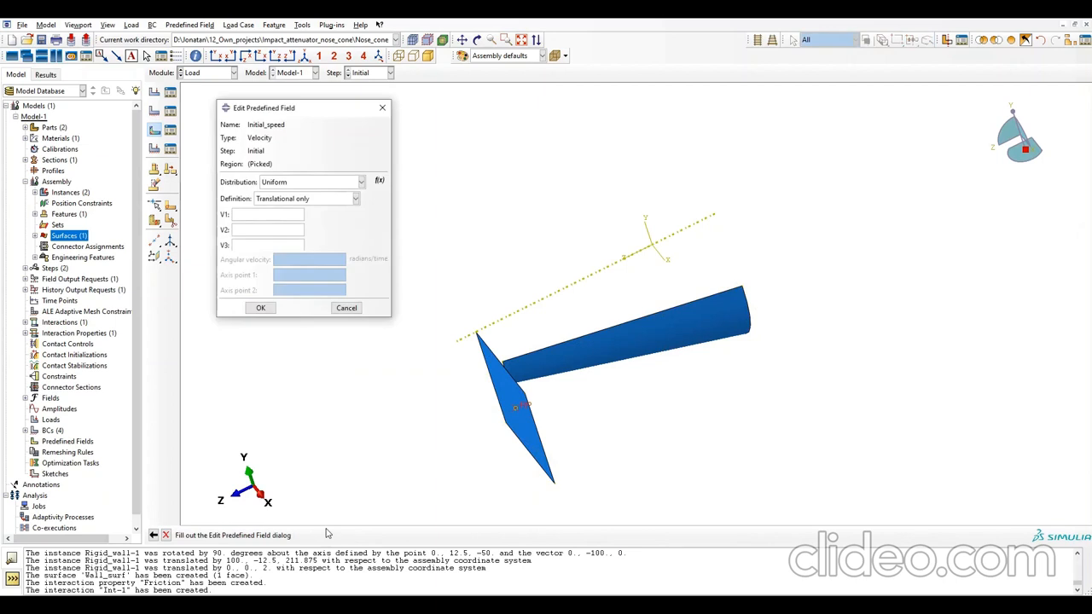
{"action": "type", "text": "-7000"}
{"action": "left_click", "coordinate": [260, 308]}
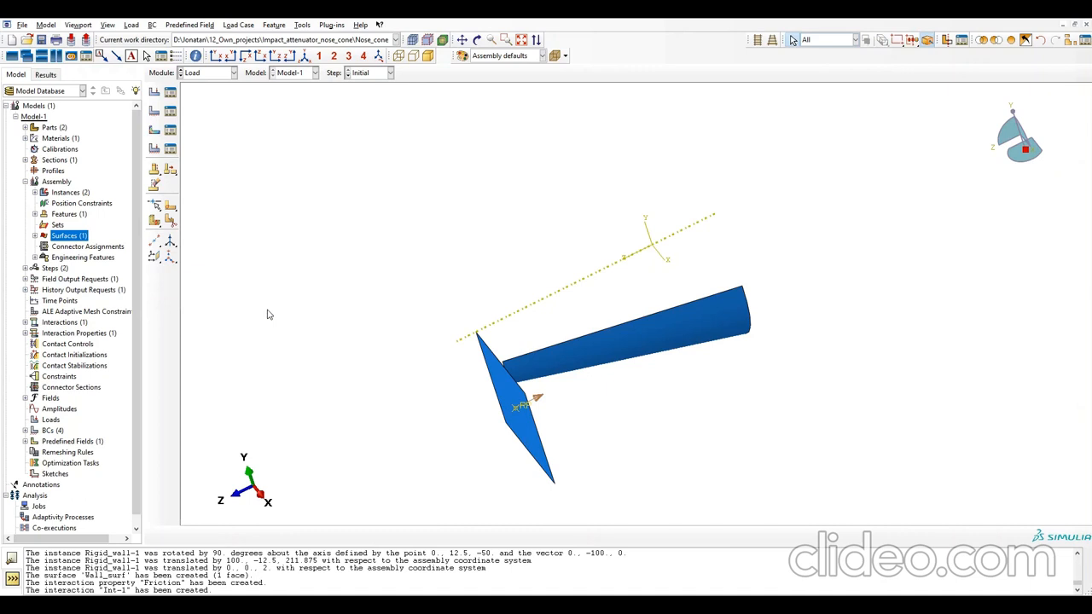
Switch to the Mesh module and display the Cone part as the object to mesh.
{"action": "mouse_move", "coordinate": [618, 368]}
{"action": "left_mouse_down", "text": "ctrl+alt"}
{"action": "mouse_move", "coordinate": [614, 398]}
{"action": "mouse_move", "coordinate": [585, 378]}
{"action": "mouse_move", "coordinate": [500, 378]}
{"action": "mouse_move", "coordinate": [627, 369]}
{"action": "left_mouse_up", "text": "ctrl+alt"}
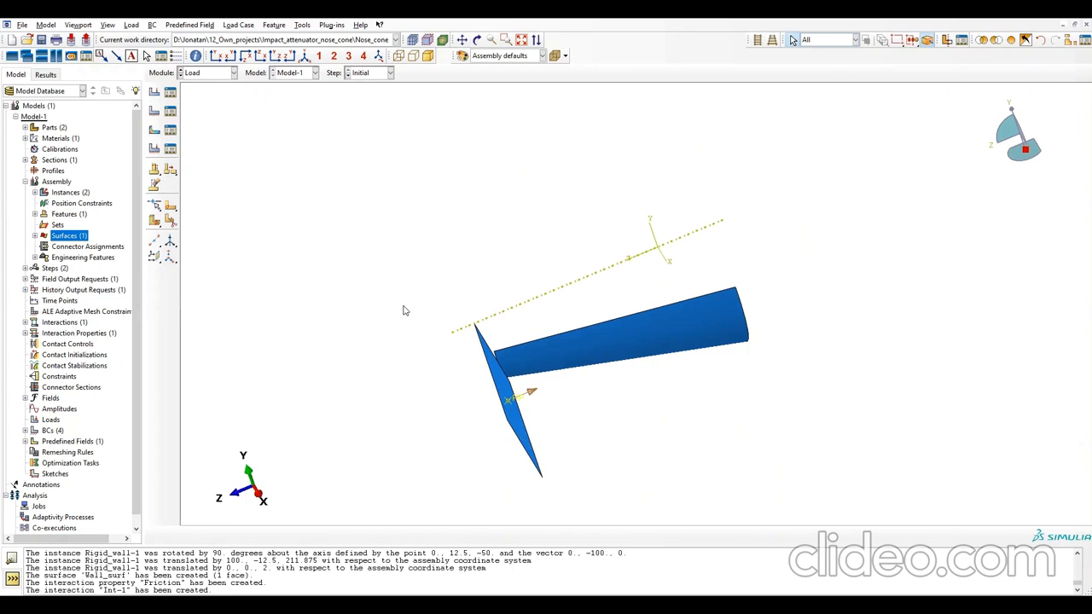
{"action": "left_click", "coordinate": [231, 73]}
{"action": "left_click", "coordinate": [209, 152]}
{"action": "left_click_drag", "start_coordinate": [439, 269], "coordinate": [729, 334], "text": "ctrl+alt"}
{"action": "left_click_drag", "start_coordinate": [516, 284], "coordinate": [602, 290]}
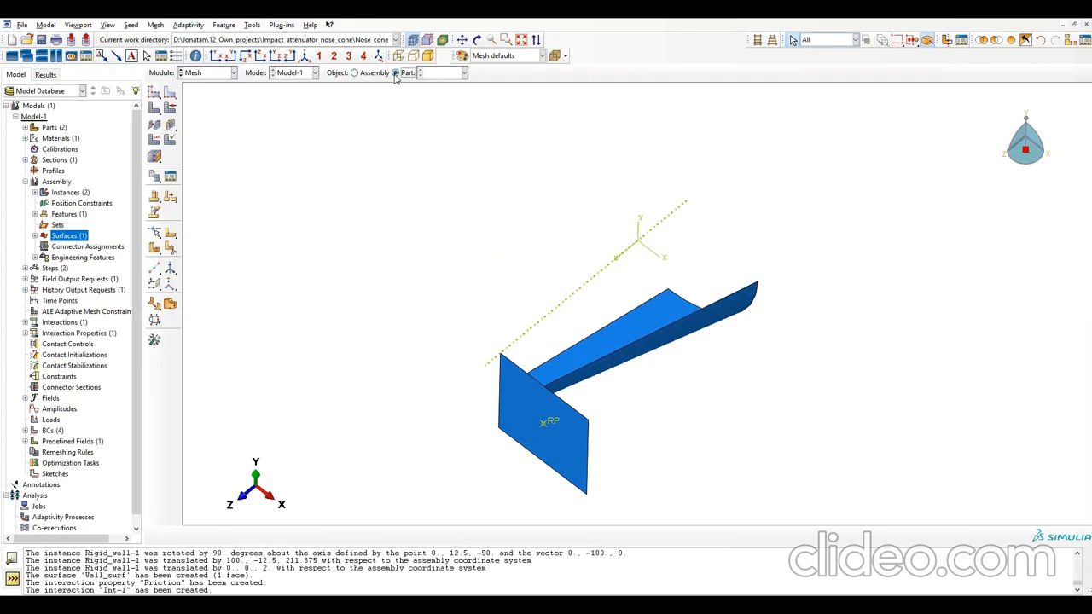
{"action": "left_click", "coordinate": [395, 72]}
{"action": "left_click", "coordinate": [442, 74]}
{"action": "left_click", "coordinate": [435, 86]}
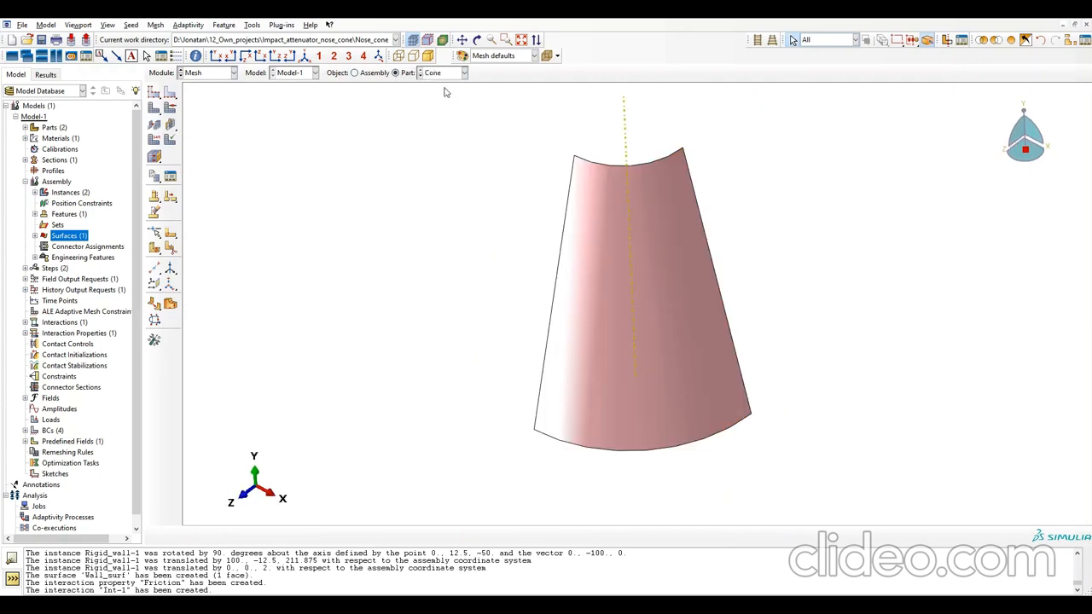
Assign the cone linear quad elements with reduced integration from the Explicit element library.
{"action": "left_click_drag", "start_coordinate": [526, 214], "coordinate": [587, 180], "text": "ctrl+alt"}
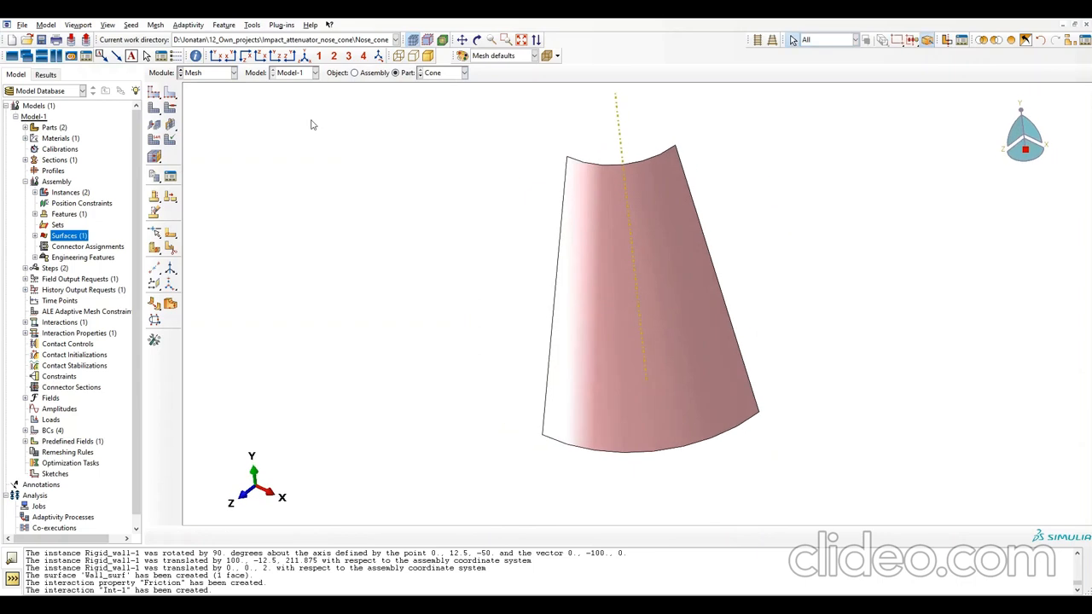
{"action": "left_click", "coordinate": [156, 138]}
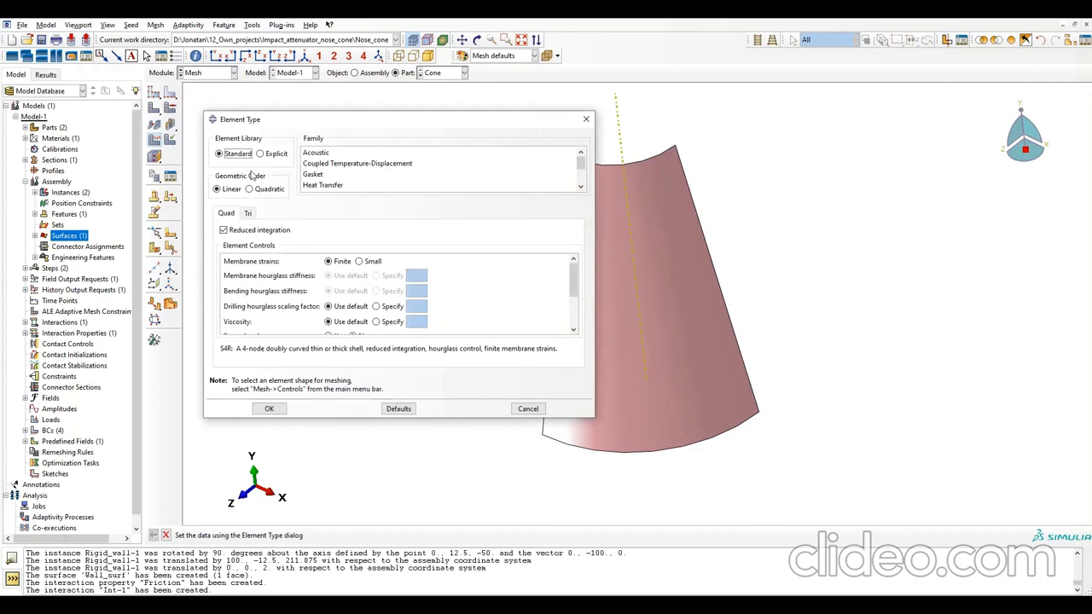
{"action": "left_click", "coordinate": [270, 154]}
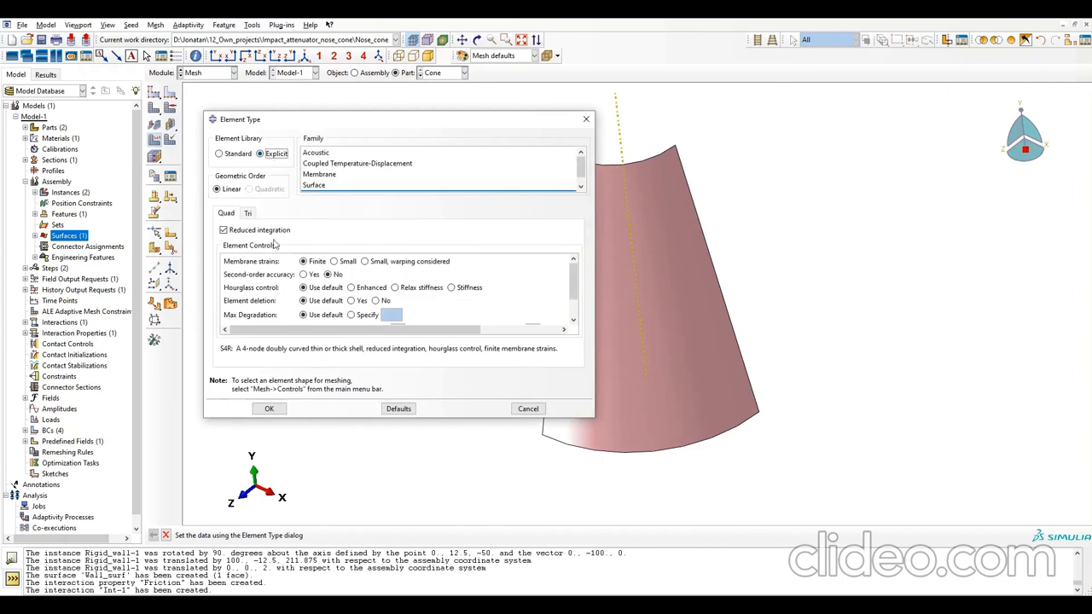
{"action": "left_click", "coordinate": [269, 410]}
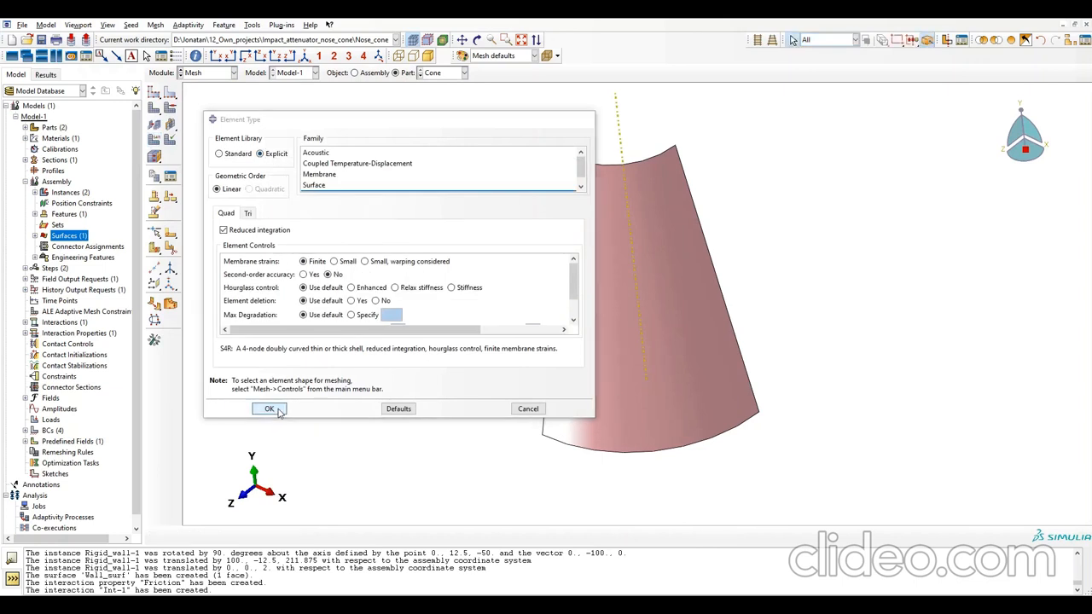
Accept quad-dominated, free mesh controls for the cone and seed the part with an approximate global size of 4.
{"action": "left_click", "coordinate": [170, 108]}
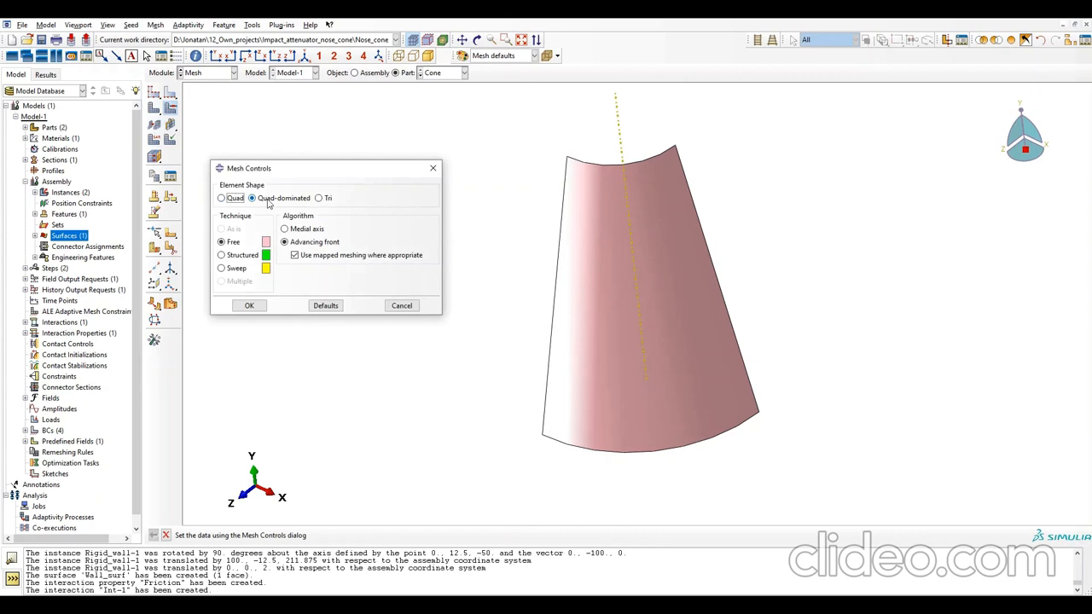
{"action": "left_click", "coordinate": [248, 305]}
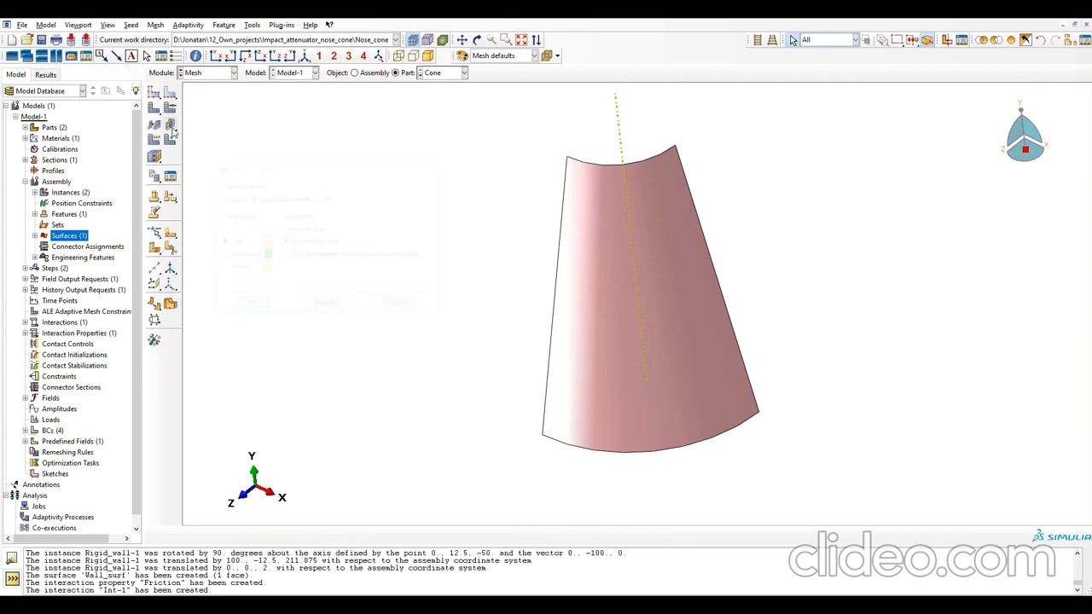
{"action": "left_click", "coordinate": [155, 93]}
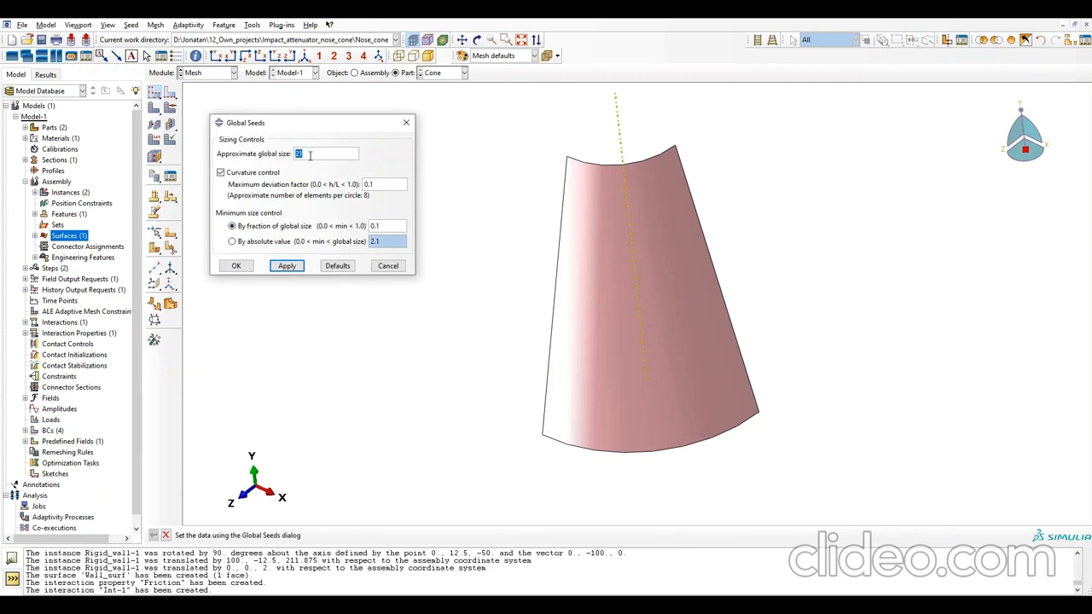
{"action": "type", "text": "4"}
{"action": "left_click", "coordinate": [238, 267]}
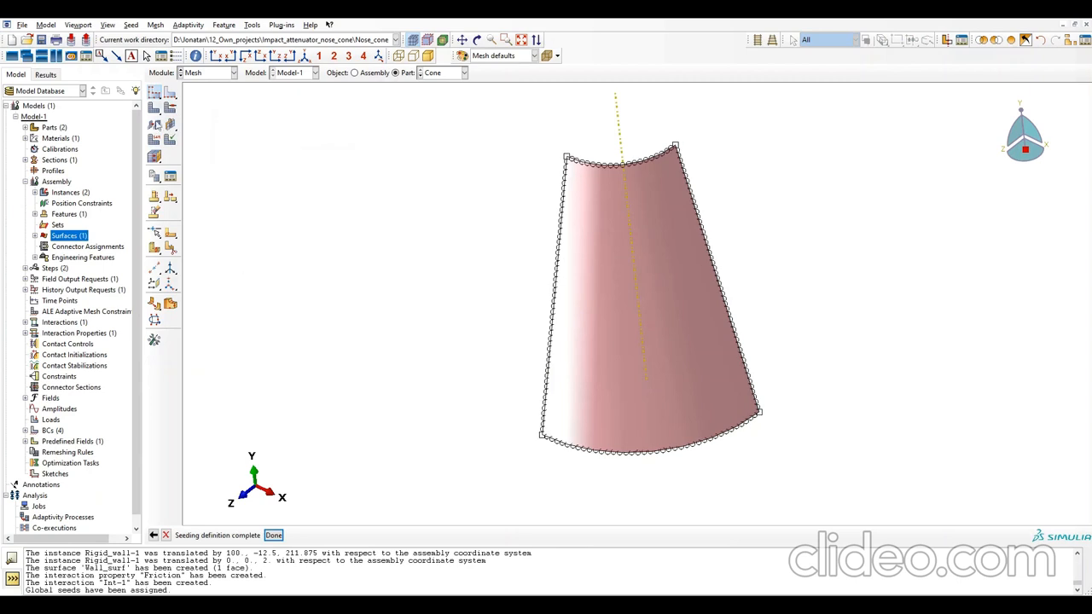
Generate the mesh on the Cone part and display the whole assembly.
{"action": "left_click", "coordinate": [154, 108]}
{"action": "left_click", "coordinate": [249, 535]}
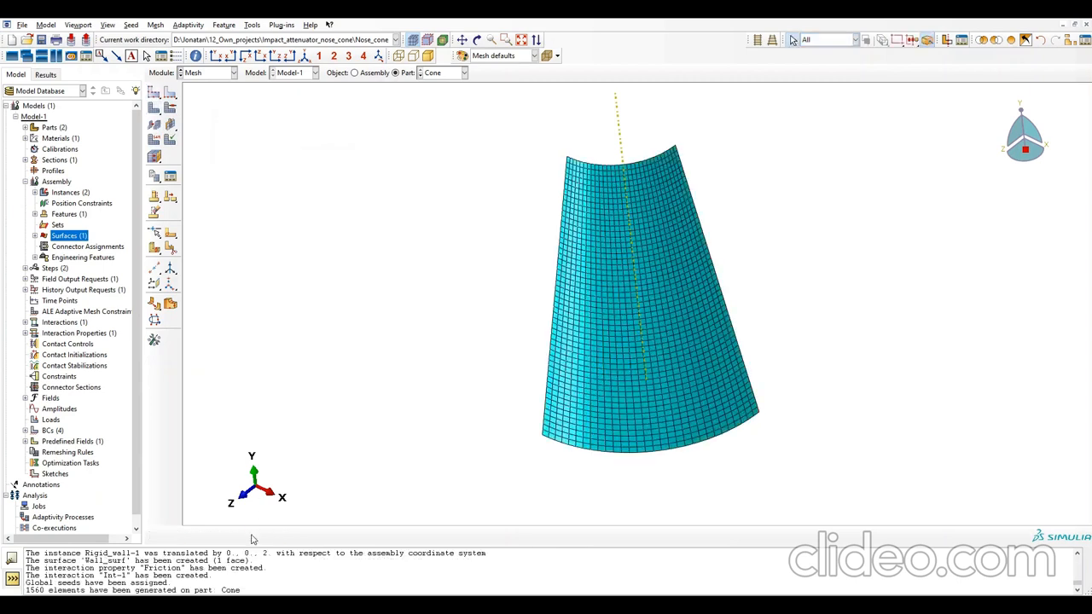
{"action": "left_click", "coordinate": [356, 73]}
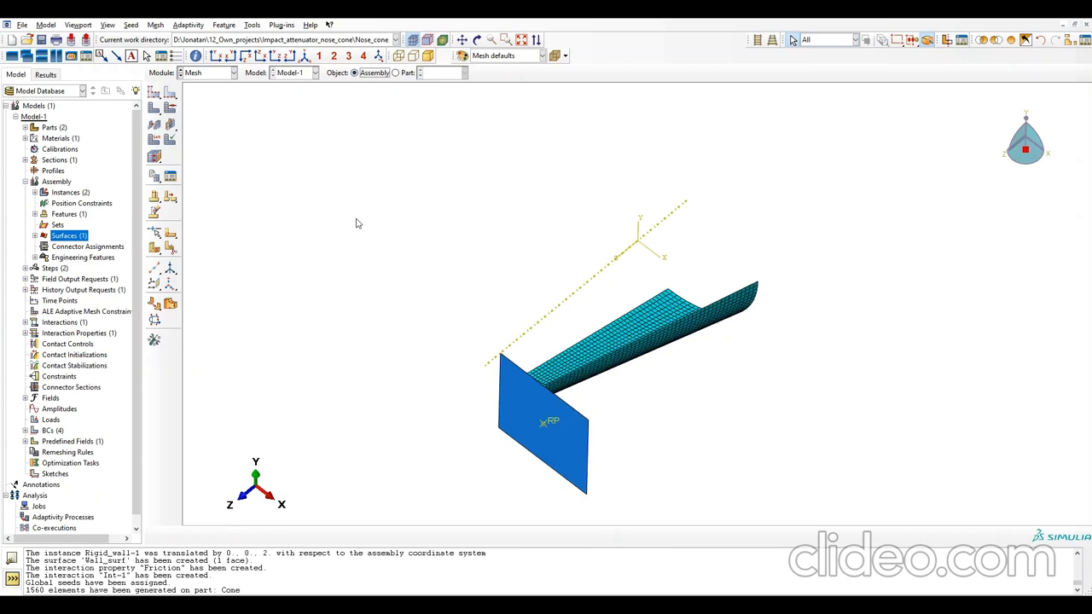
Create a full-analysis job named Impact from Model-1 and submit it, overwriting the existing job files.
{"action": "left_click", "coordinate": [231, 73]}
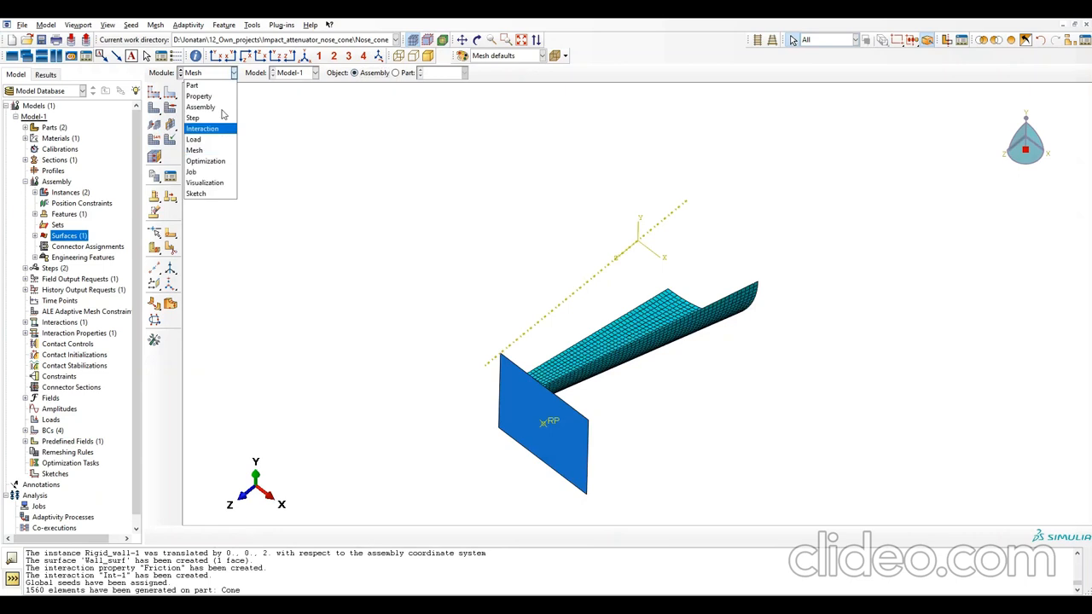
{"action": "left_click", "coordinate": [208, 173]}
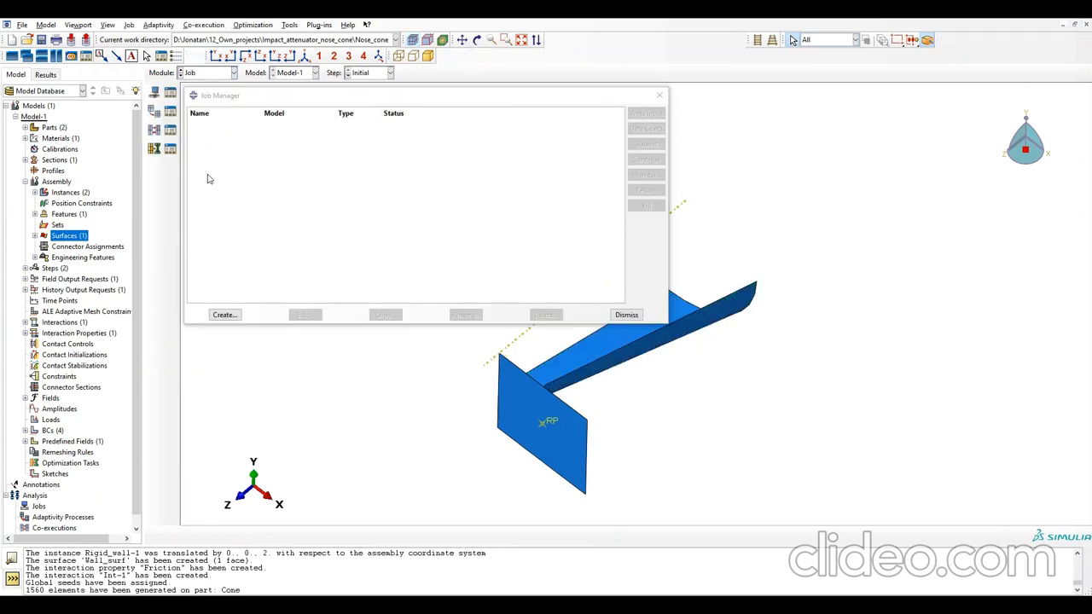
{"action": "left_click", "coordinate": [224, 315]}
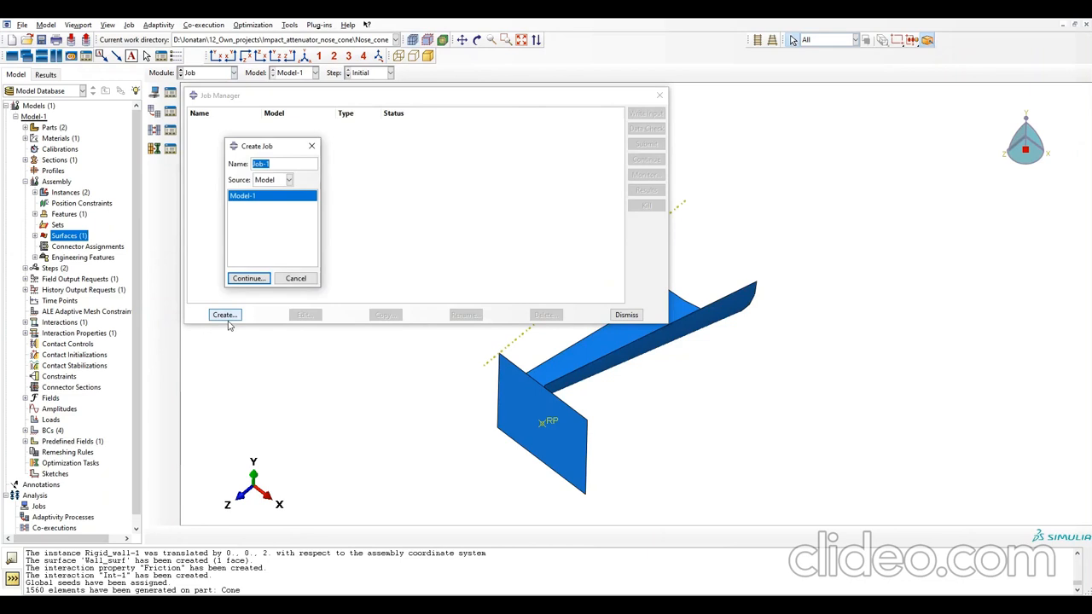
{"action": "type", "text": "Impact"}
{"action": "left_click", "coordinate": [263, 280]}
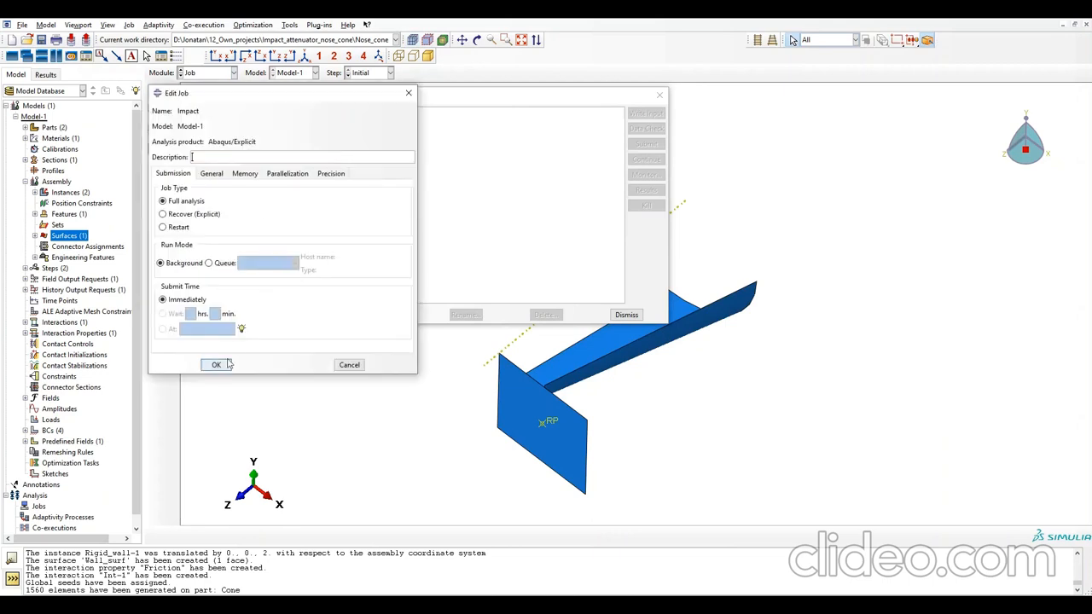
{"action": "left_click", "coordinate": [217, 365]}
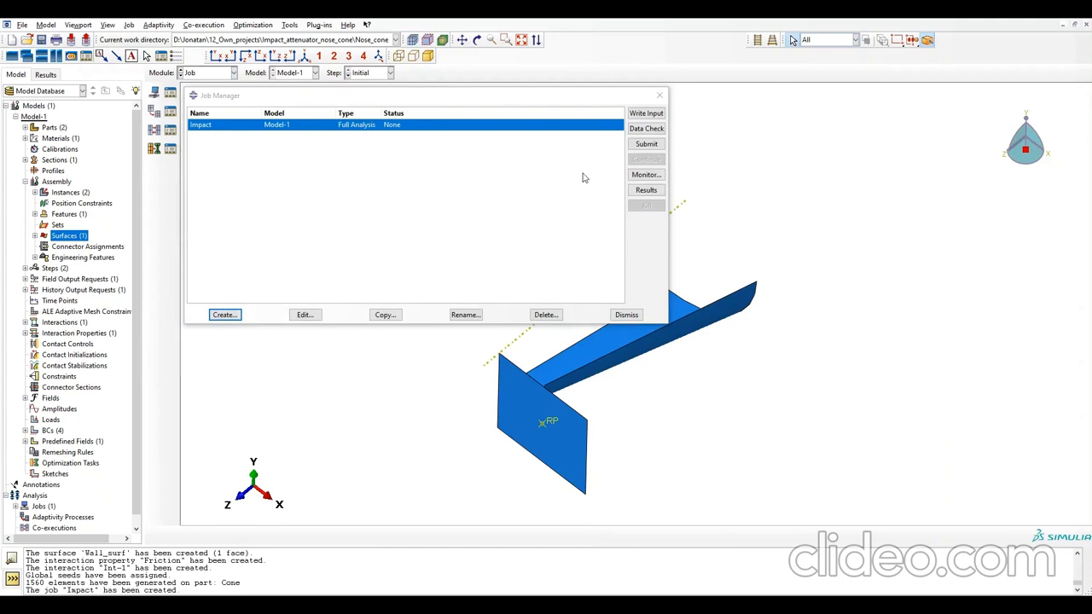
{"action": "left_click", "coordinate": [644, 145]}
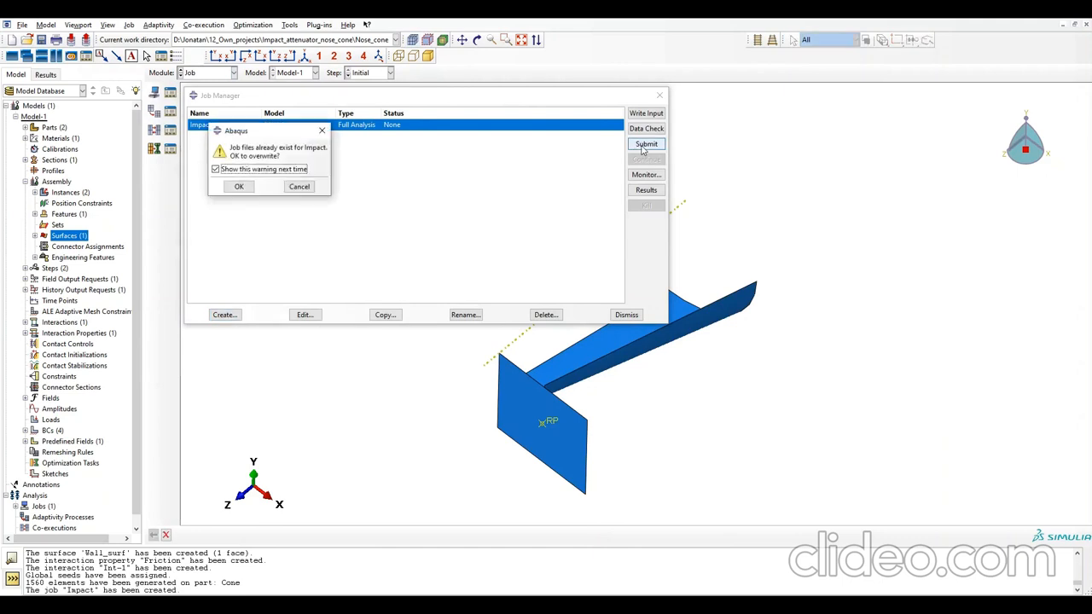
{"action": "left_click", "coordinate": [240, 186]}
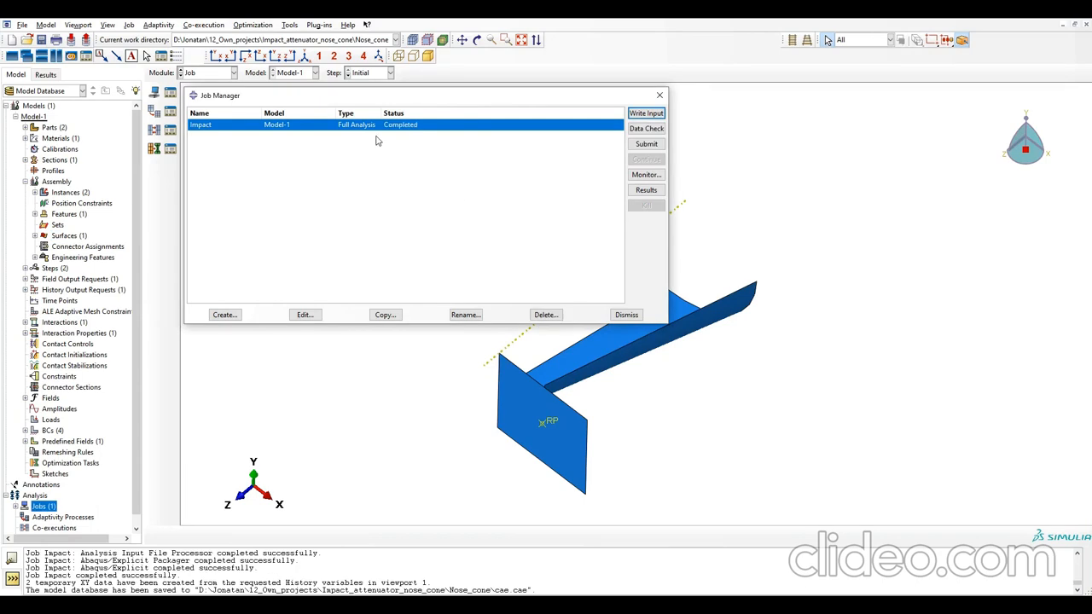
Open the Impact job's results and display the Mises stress contours on the deformed cone.
{"action": "left_click", "coordinate": [646, 191]}
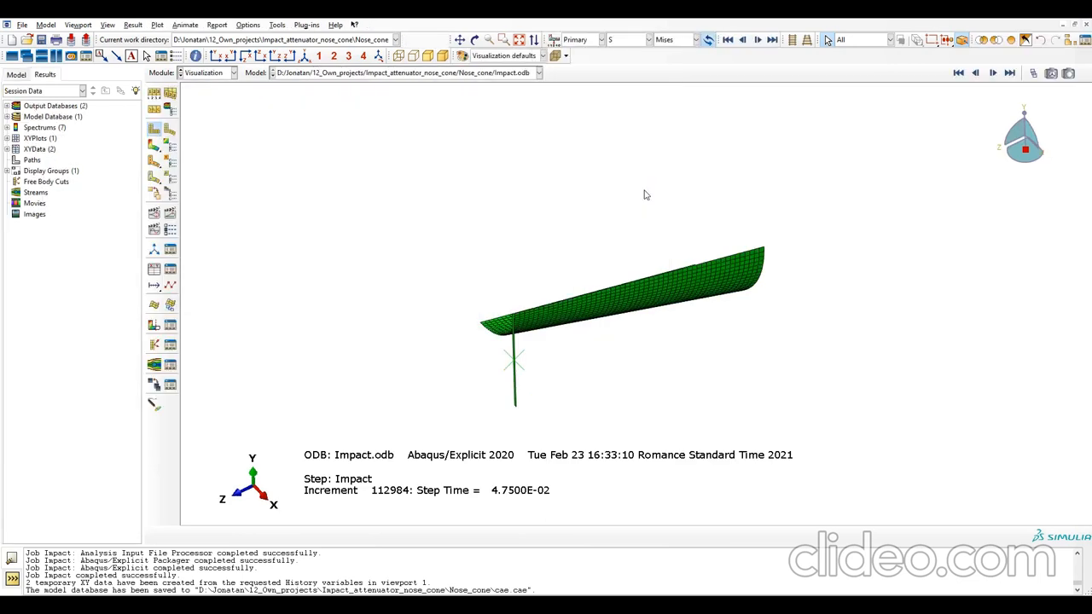
{"action": "left_click", "coordinate": [154, 146]}
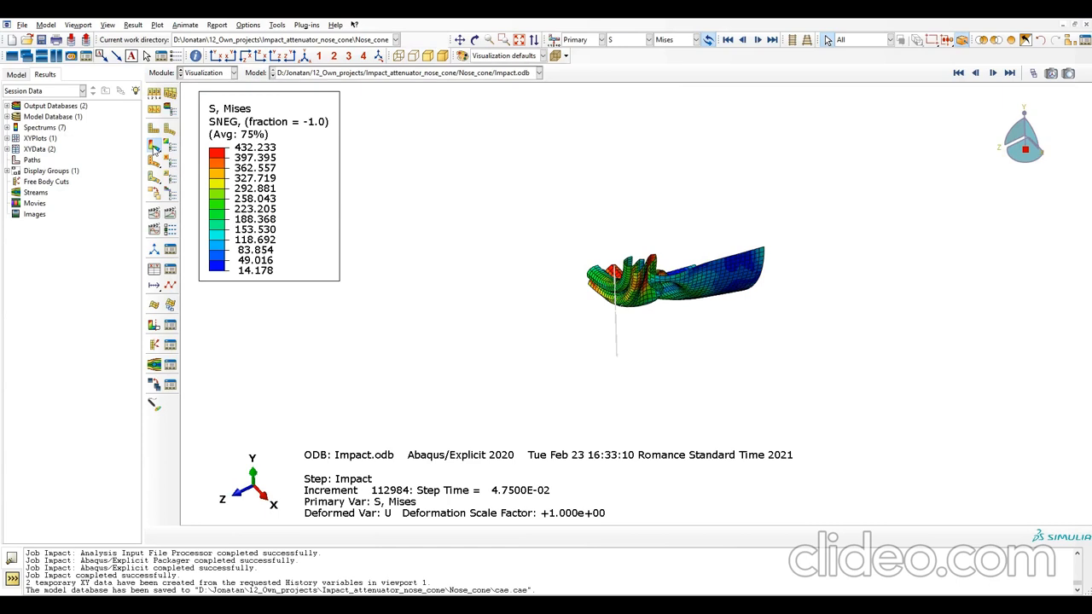
{"action": "left_click_drag", "start_coordinate": [724, 296], "coordinate": [750, 327], "text": "ctrl+alt"}
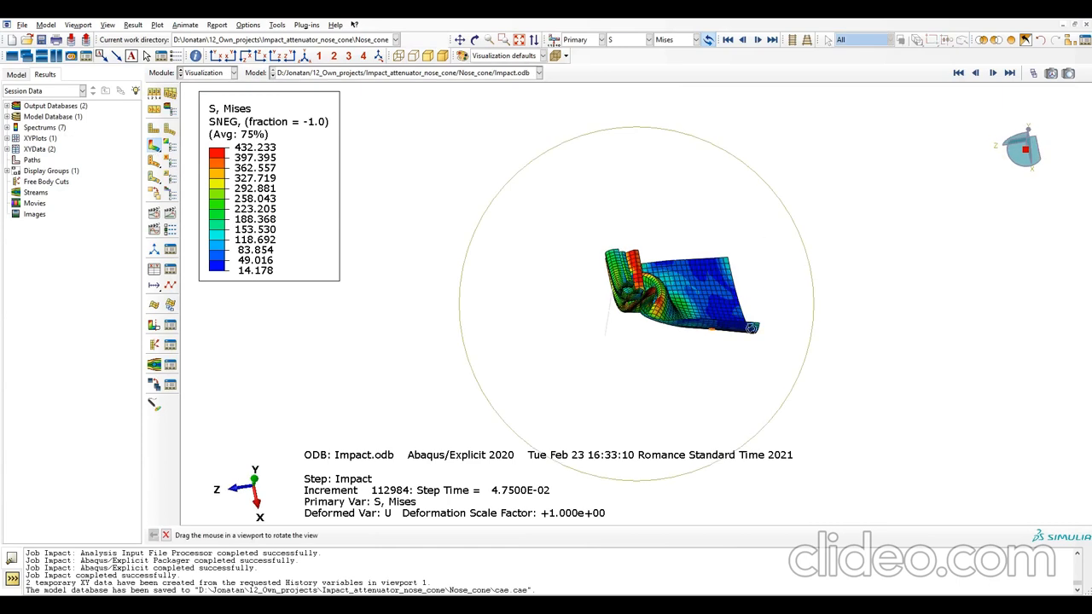
{"action": "left_click_drag", "start_coordinate": [694, 219], "coordinate": [561, 261], "text": "ctrl+alt"}
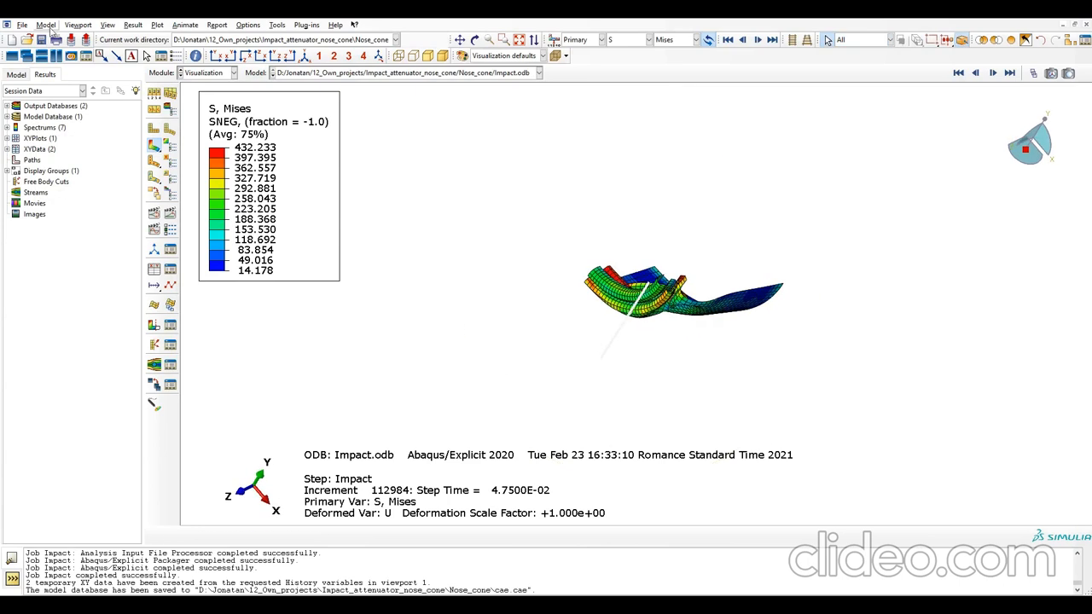
Mirror the displayed results about the XZ and YZ planes to show the complete cone.
{"action": "left_click", "coordinate": [108, 24]}
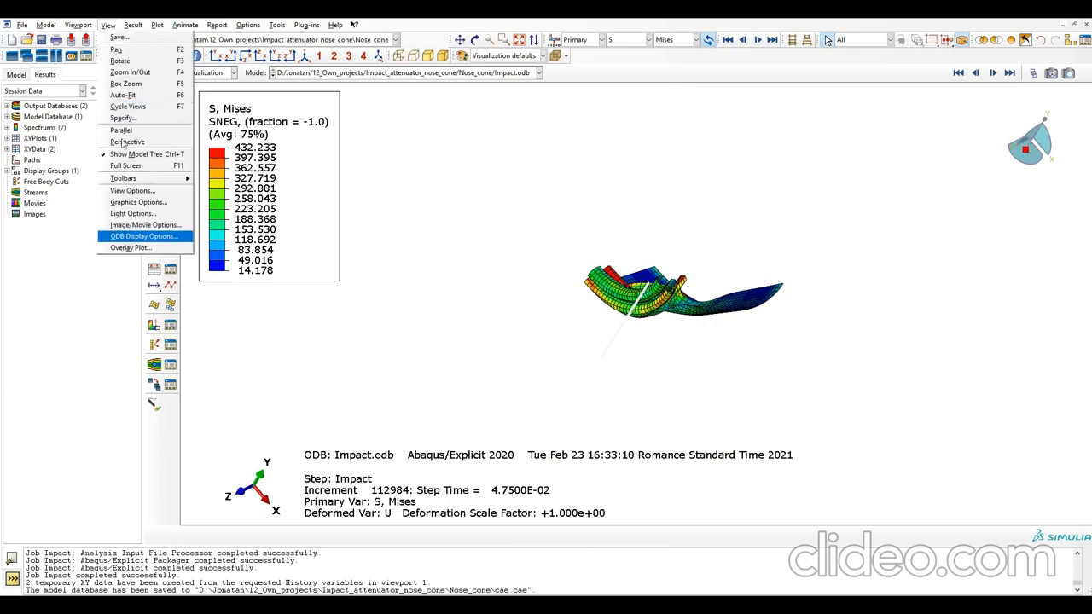
{"action": "left_click", "coordinate": [145, 237]}
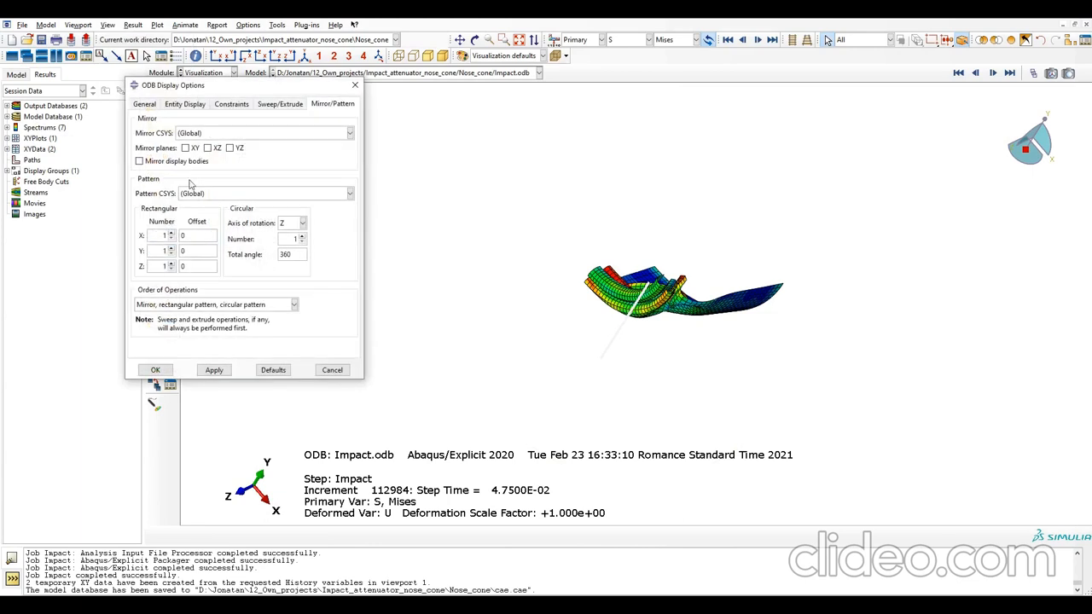
{"action": "left_click", "coordinate": [208, 148]}
{"action": "left_click", "coordinate": [229, 149]}
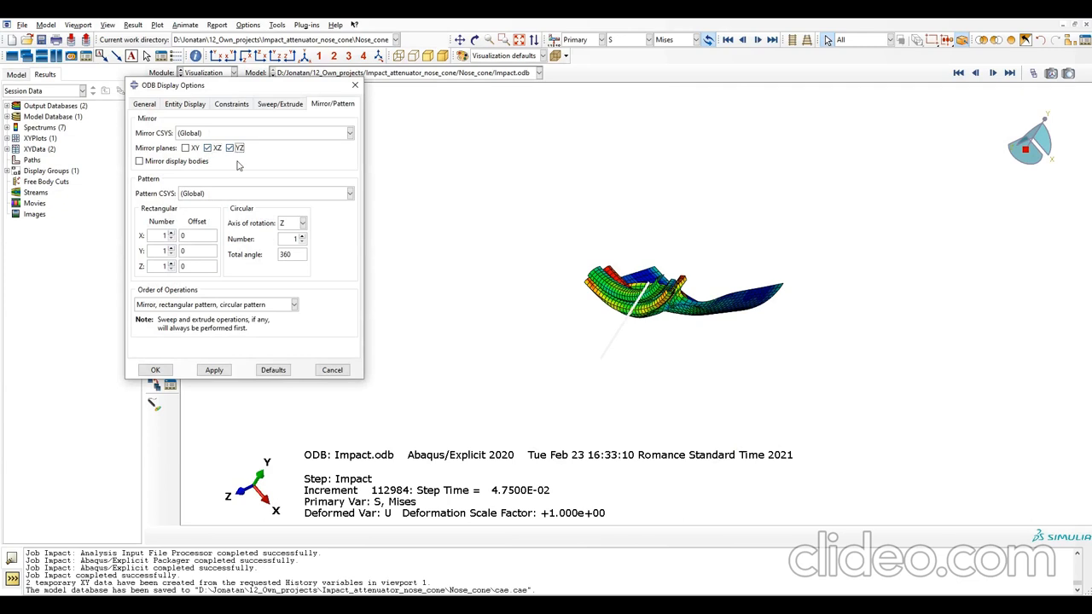
{"action": "left_click", "coordinate": [214, 371]}
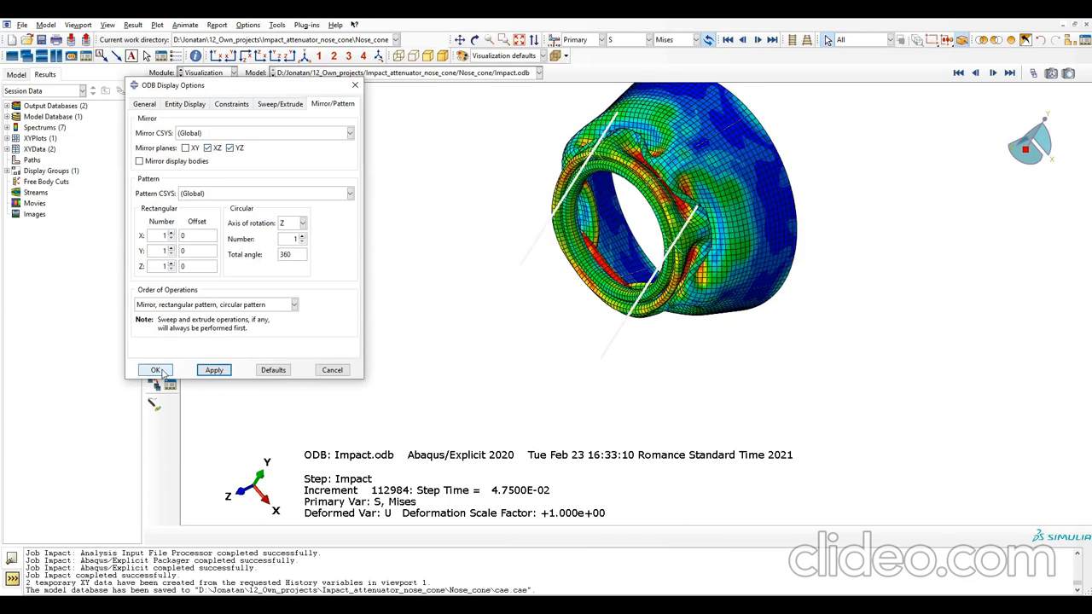
Turn on shell thickness rendering for the displayed results.
{"action": "left_click", "coordinate": [145, 105]}
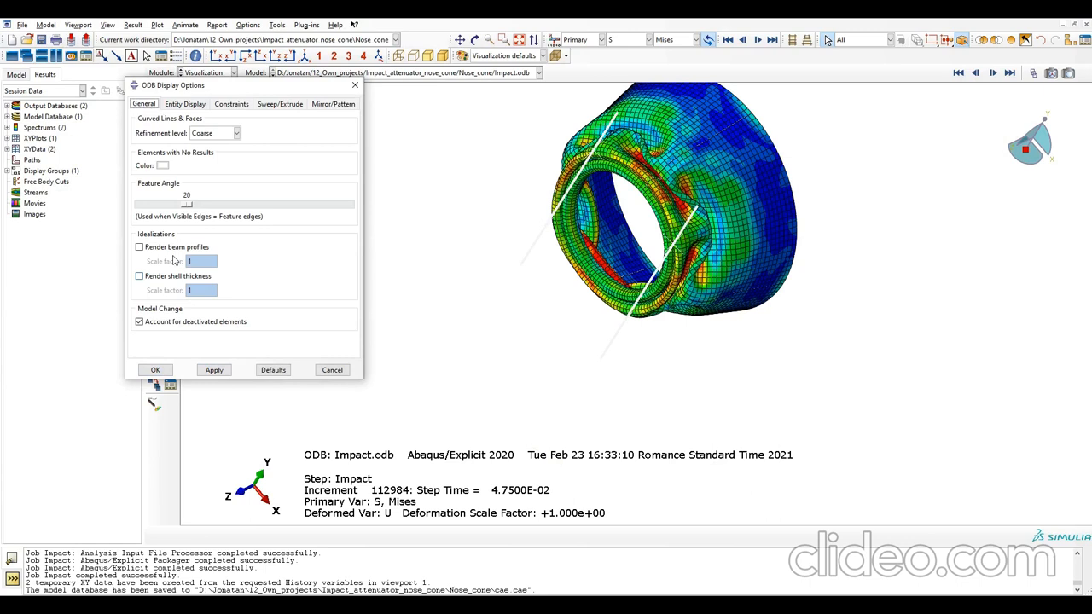
{"action": "left_click", "coordinate": [159, 279]}
{"action": "left_click", "coordinate": [155, 370]}
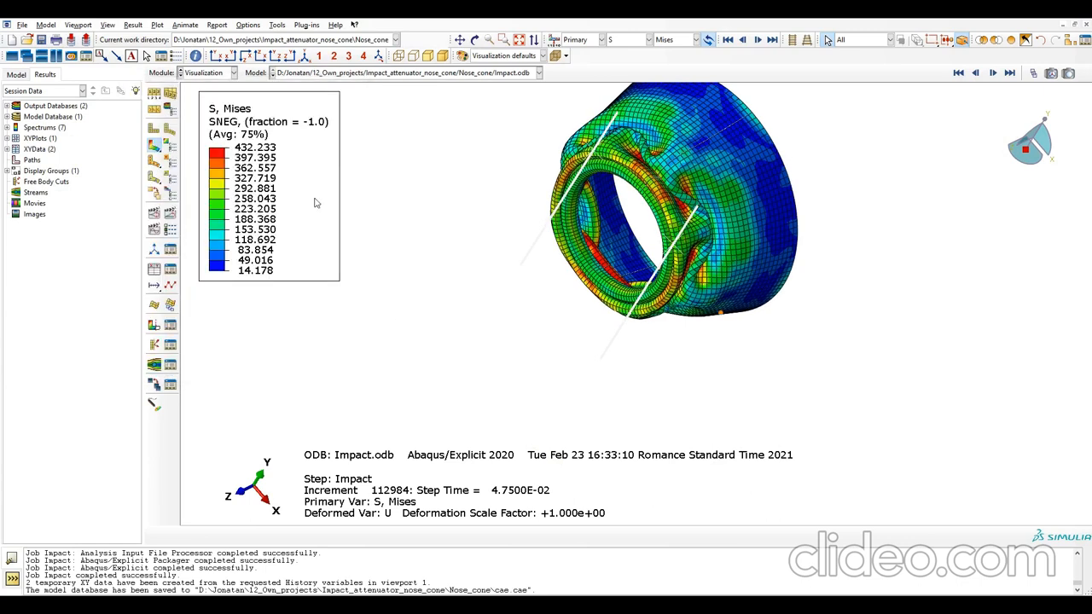
{"action": "left_click_drag", "start_coordinate": [699, 251], "coordinate": [623, 225], "text": "ctrl+alt"}
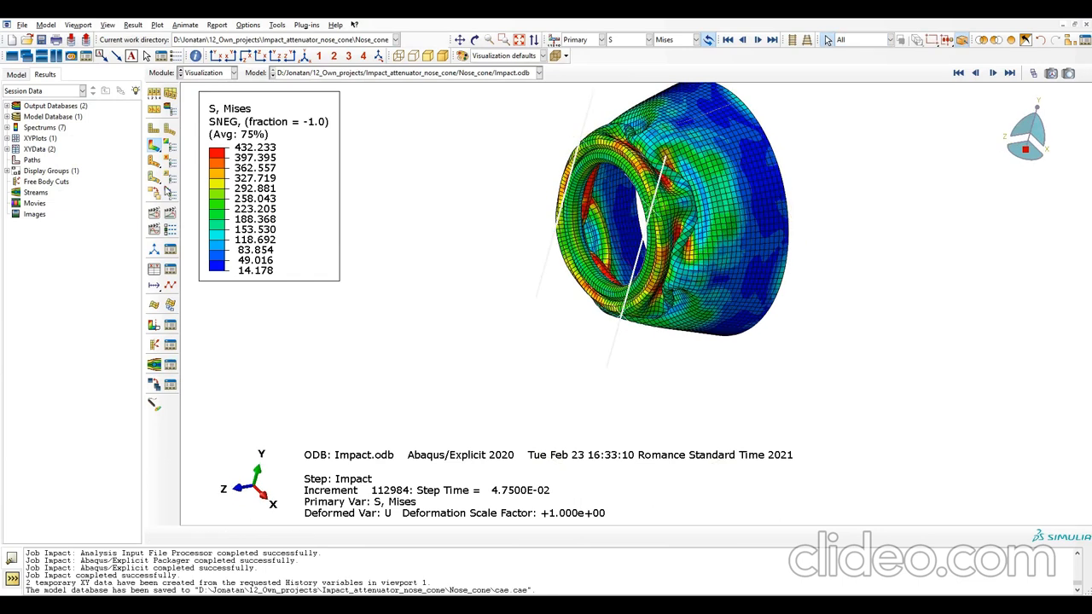
Play the time-history animation of the cone's crushing with the model centred in the viewport, and stop it.
{"action": "left_click", "coordinate": [171, 214]}
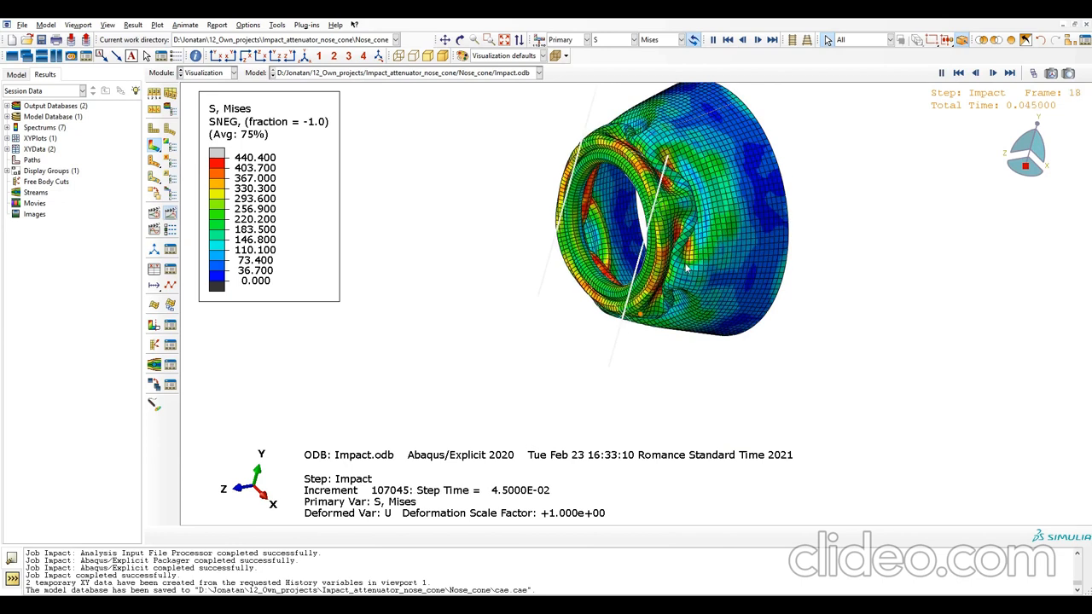
{"action": "left_click", "coordinate": [445, 39]}
{"action": "left_click_drag", "start_coordinate": [708, 260], "coordinate": [680, 348]}
{"action": "key", "text": "Escape"}
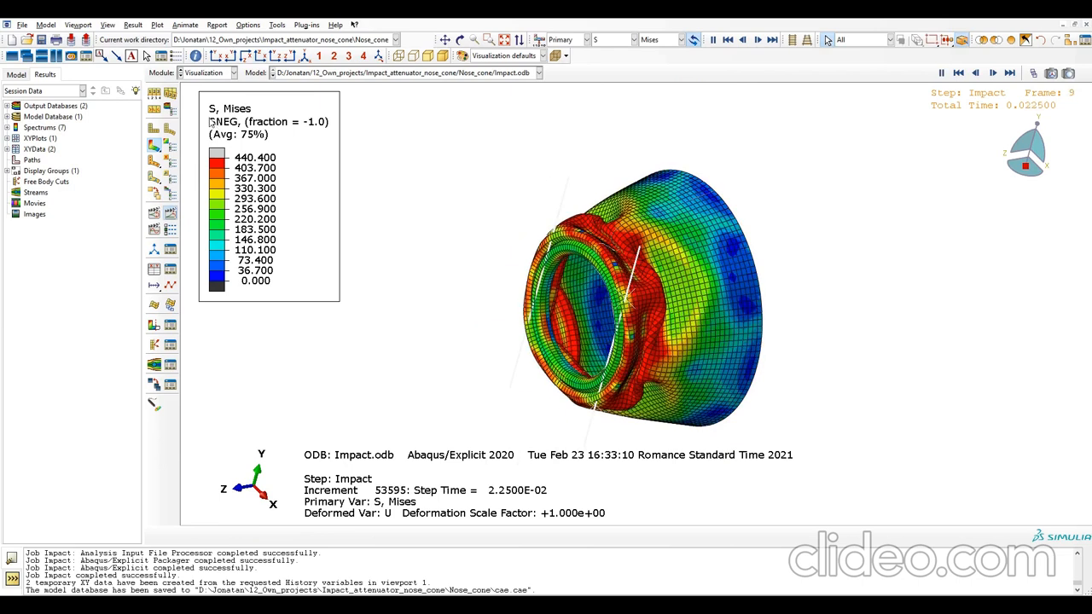
{"action": "left_click", "coordinate": [170, 218]}
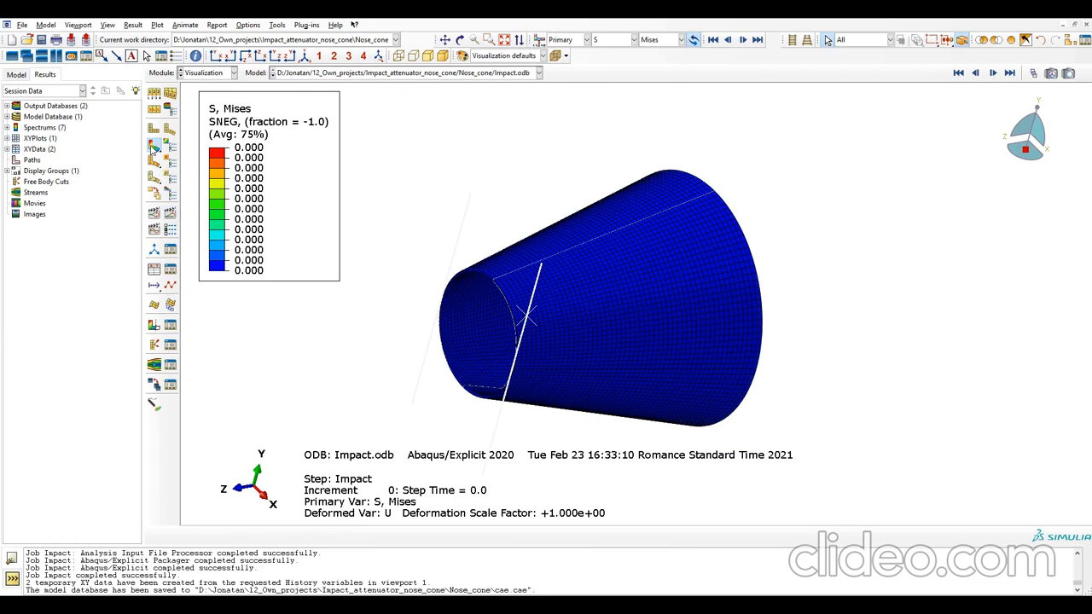
Set the displayed result frame of the Impact step to frame 20.
{"action": "left_click", "coordinate": [1033, 73]}
{"action": "left_click_drag", "start_coordinate": [461, 130], "coordinate": [572, 134]}
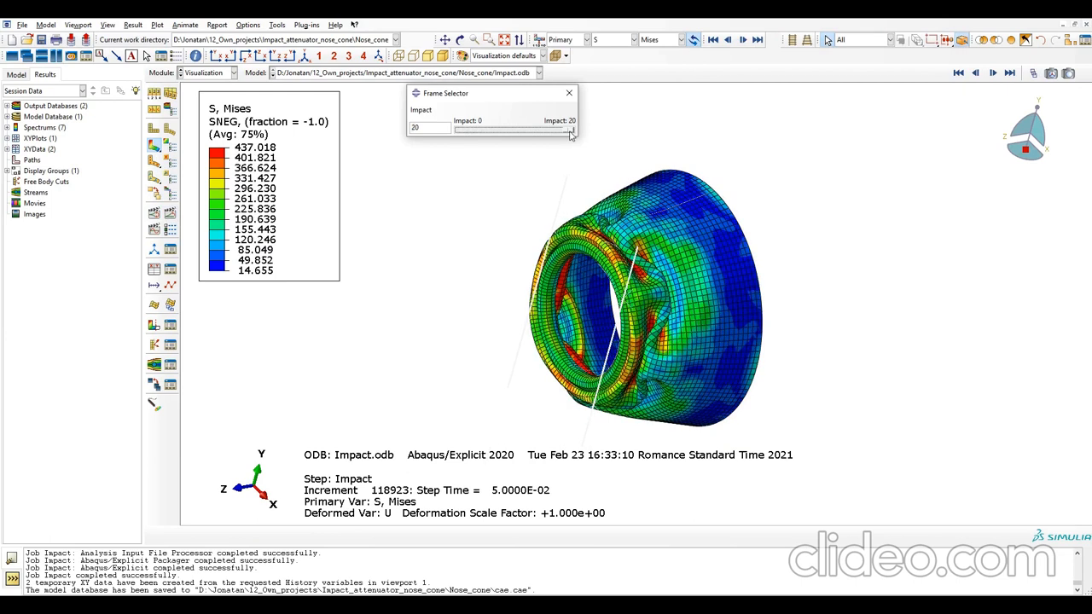
{"action": "left_click", "coordinate": [569, 93]}
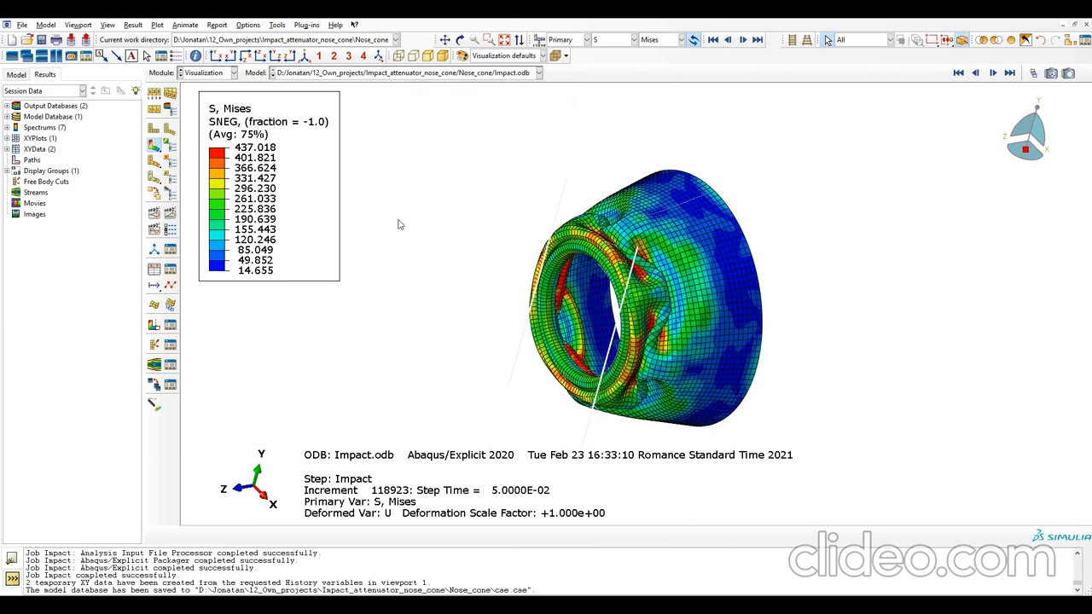
Plot the internal energy ALLIE and kinetic energy ALLKE of the whole model from the ODB history output.
{"action": "left_click", "coordinate": [154, 271]}
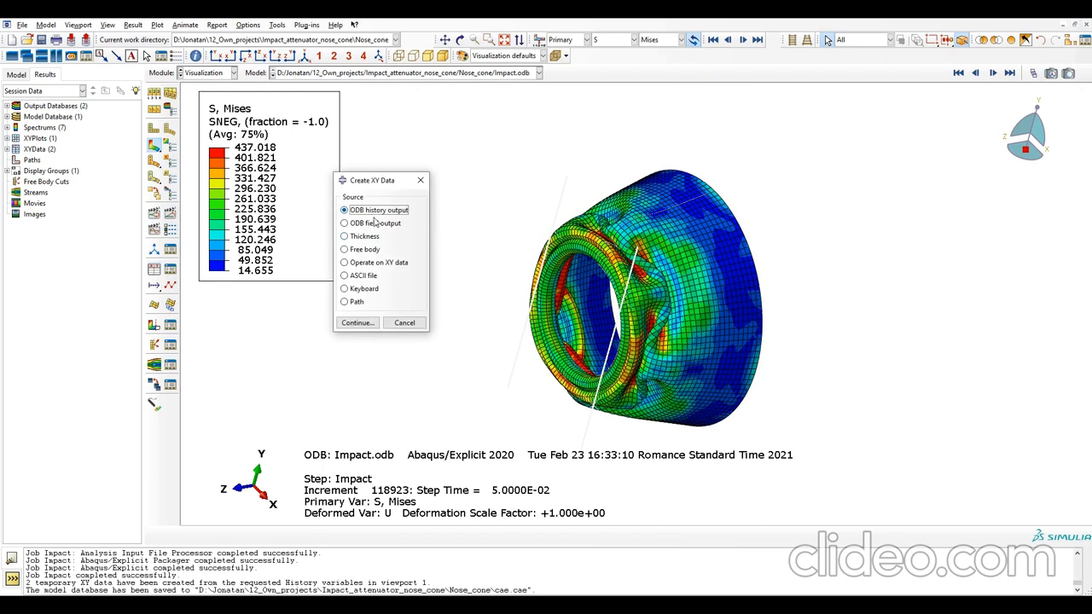
{"action": "left_click", "coordinate": [360, 324]}
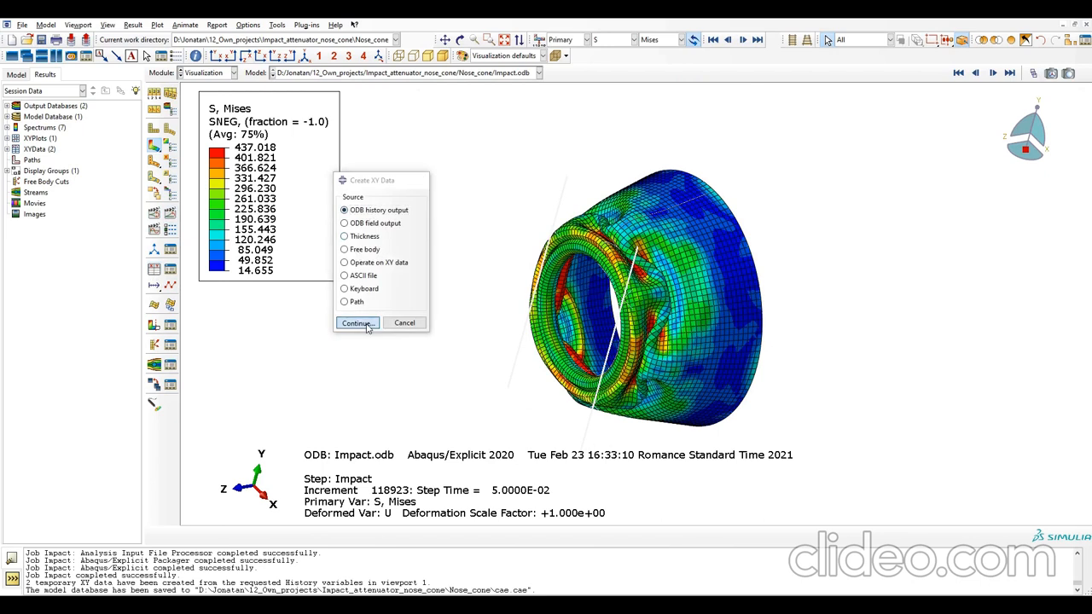
{"action": "left_click_drag", "start_coordinate": [141, 357], "coordinate": [363, 269]}
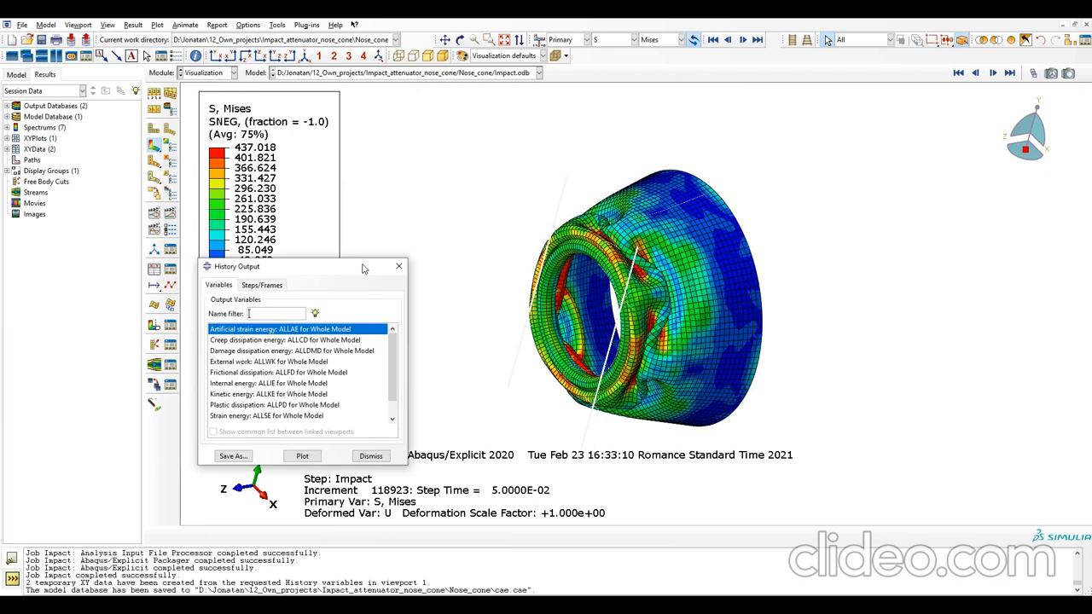
{"action": "left_click", "coordinate": [255, 384]}
{"action": "left_click", "coordinate": [264, 395], "text": "ctrl"}
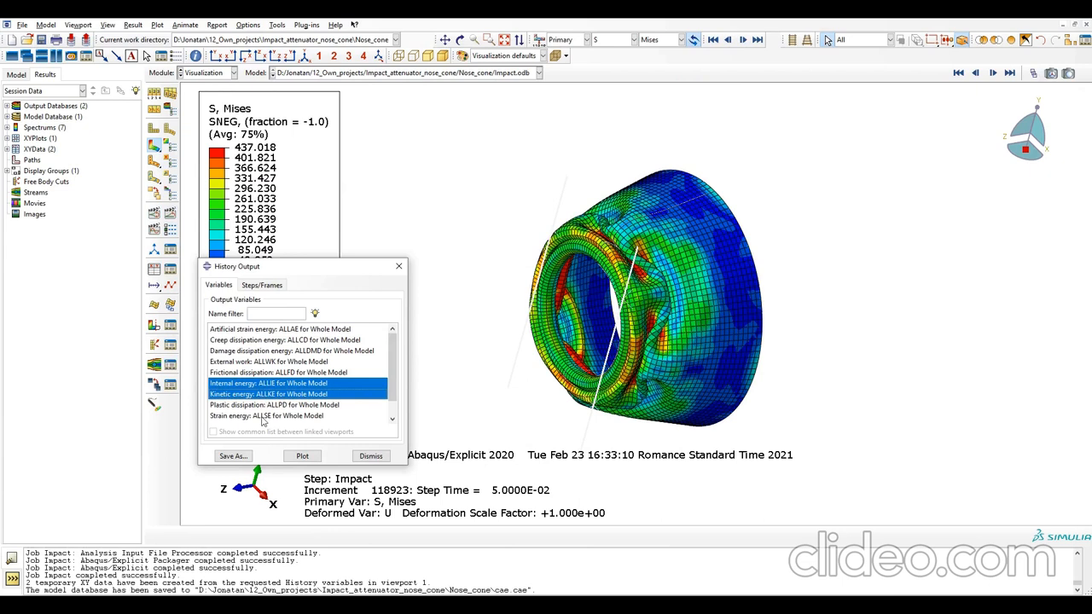
{"action": "left_click", "coordinate": [302, 456]}
{"action": "left_click_drag", "start_coordinate": [361, 272], "coordinate": [147, 394]}
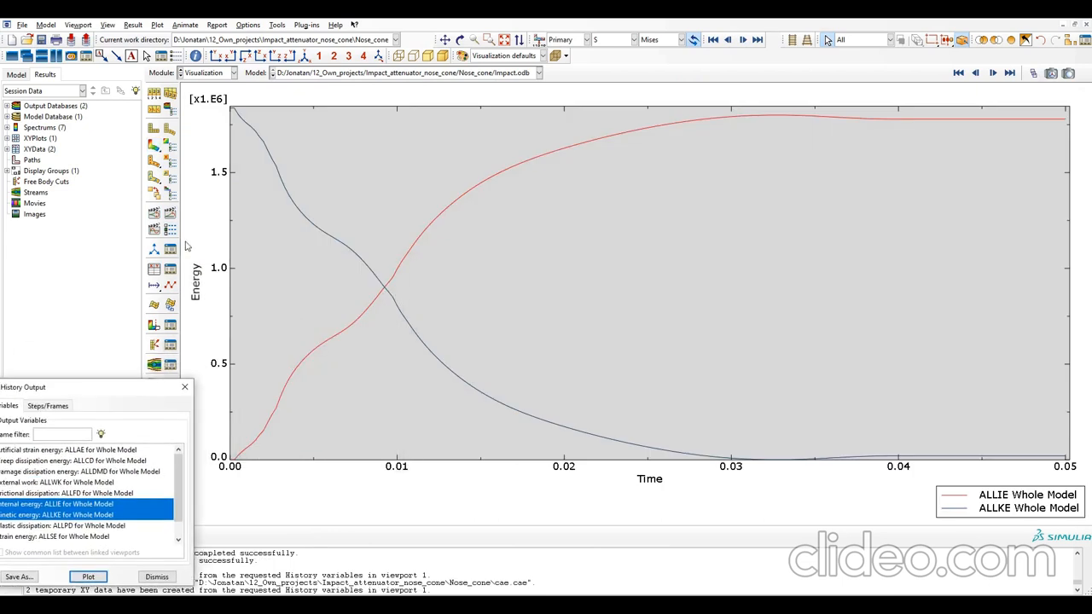